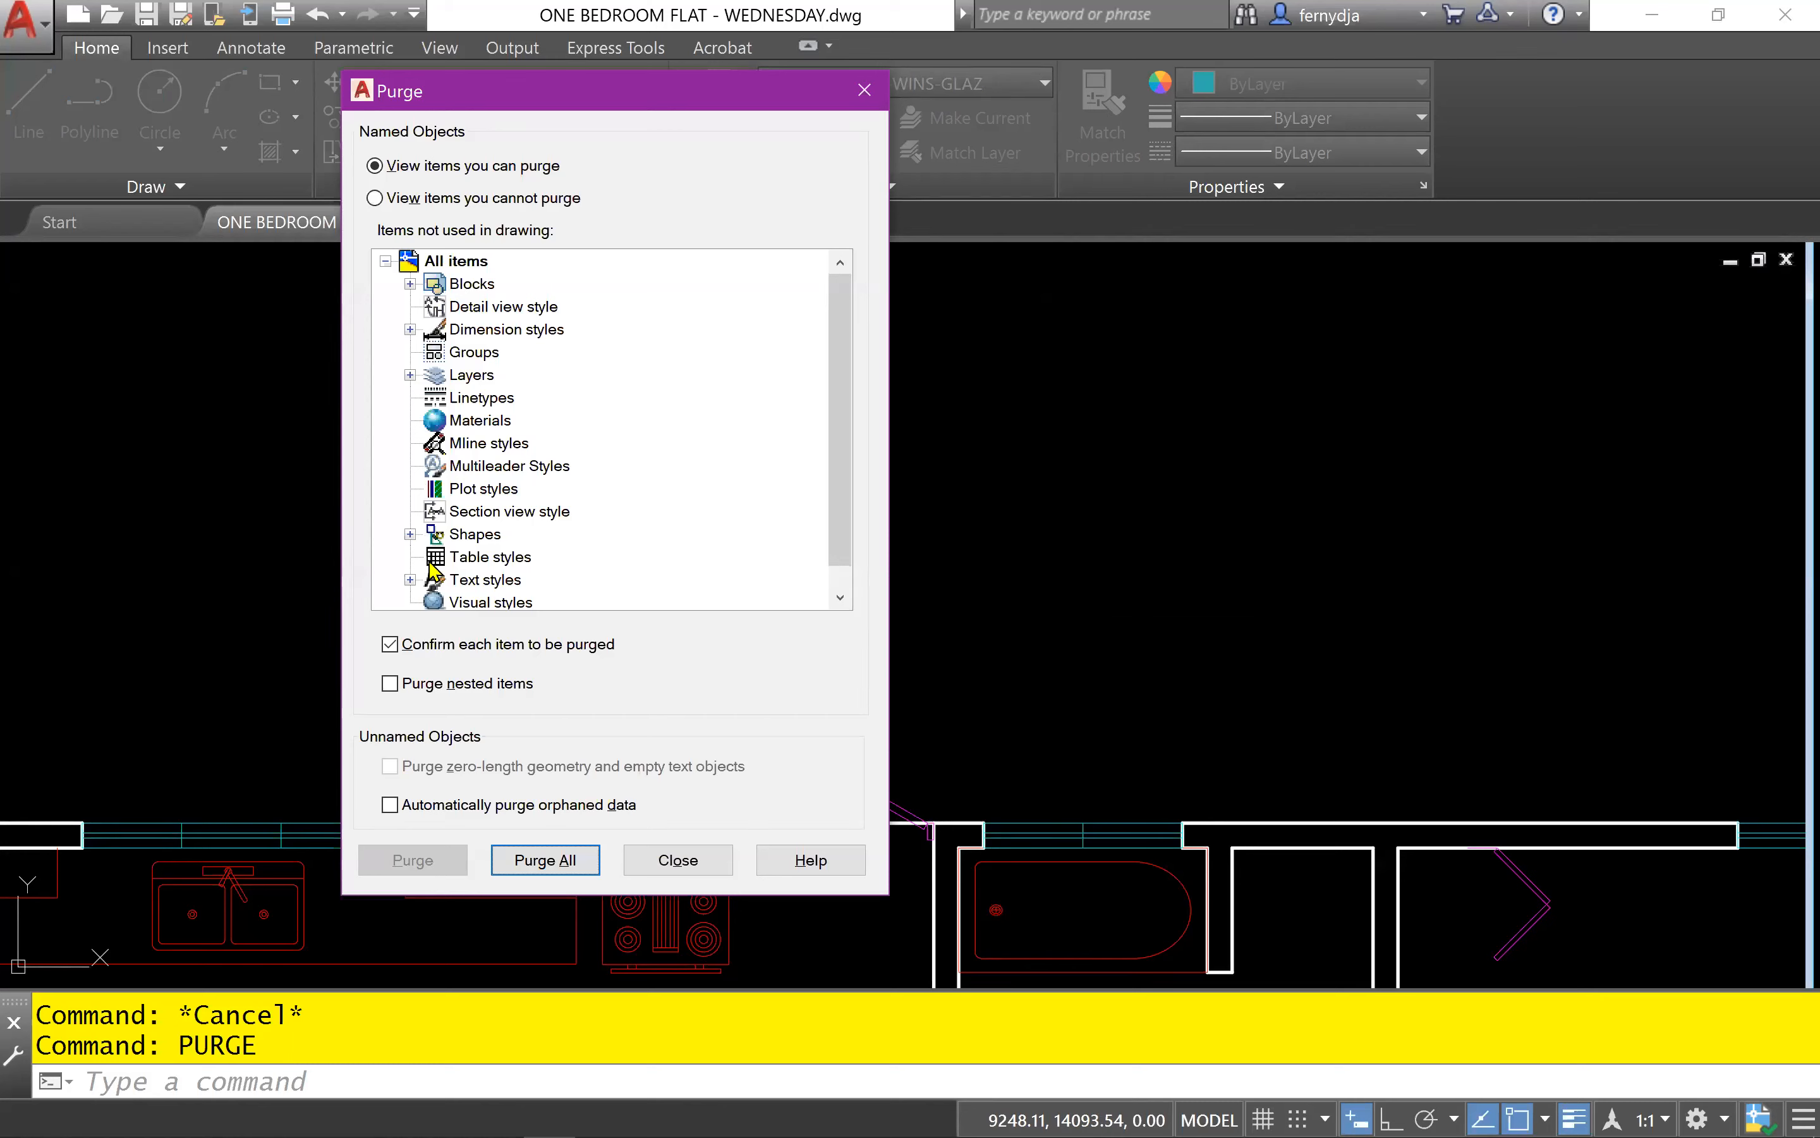
- Purge the unused block "WIN 1200 - TOP - Bad Block" from the drawing and check which layers are unused
{"action": "left_click", "coordinate": [410, 284]}
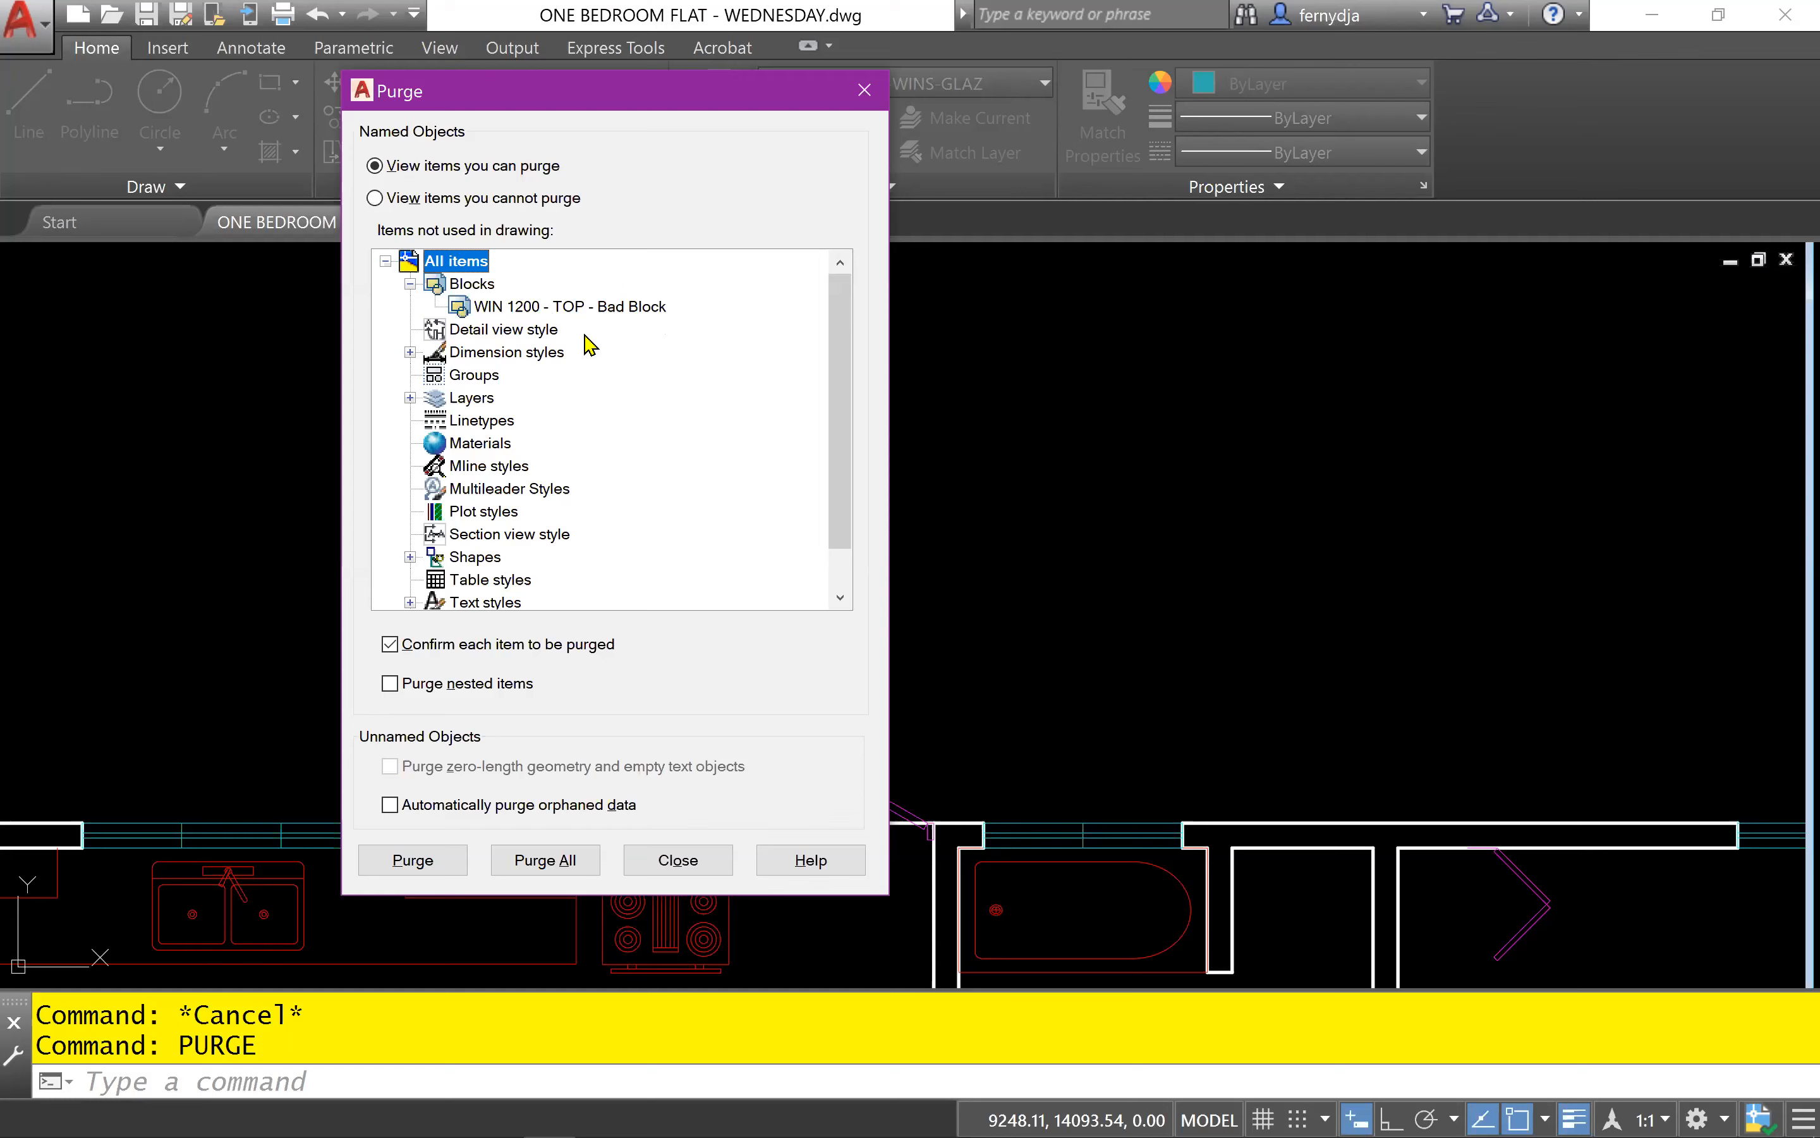
{"action": "left_click", "coordinate": [574, 310]}
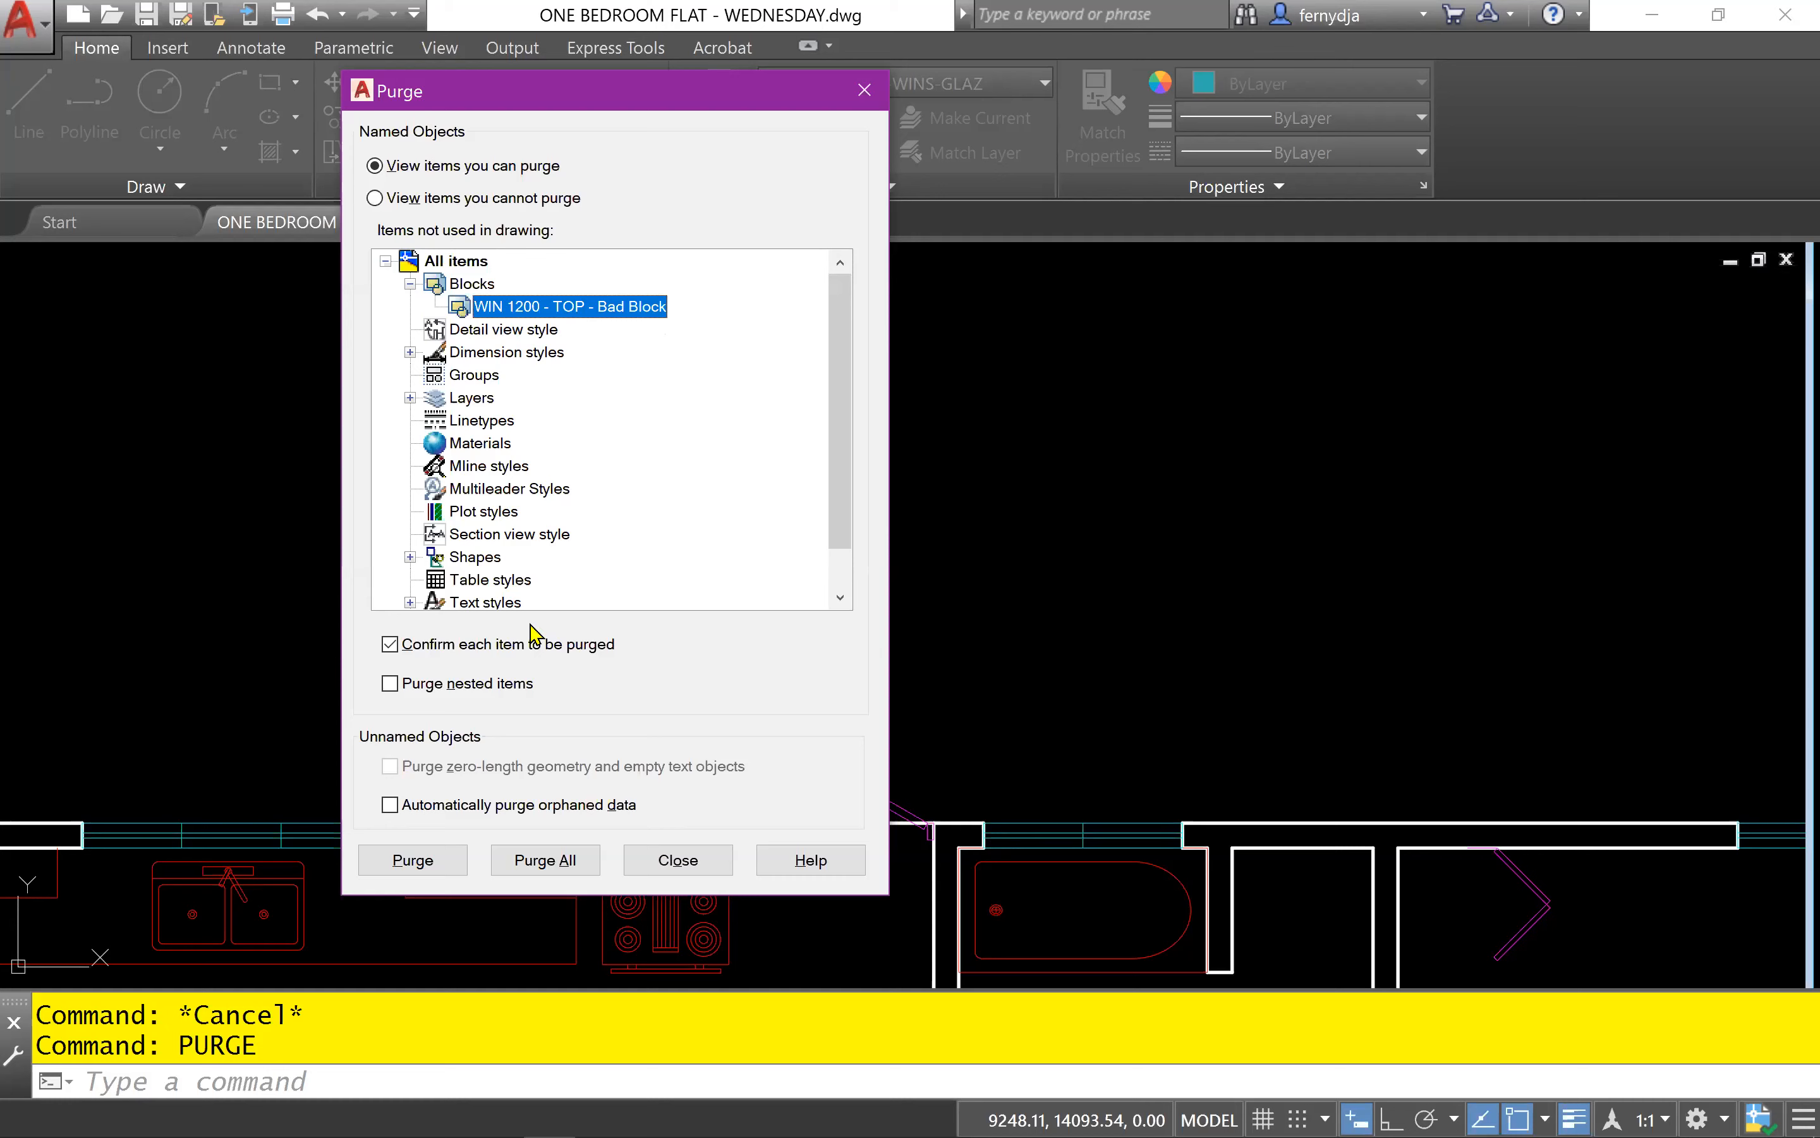
{"action": "left_click", "coordinate": [443, 862]}
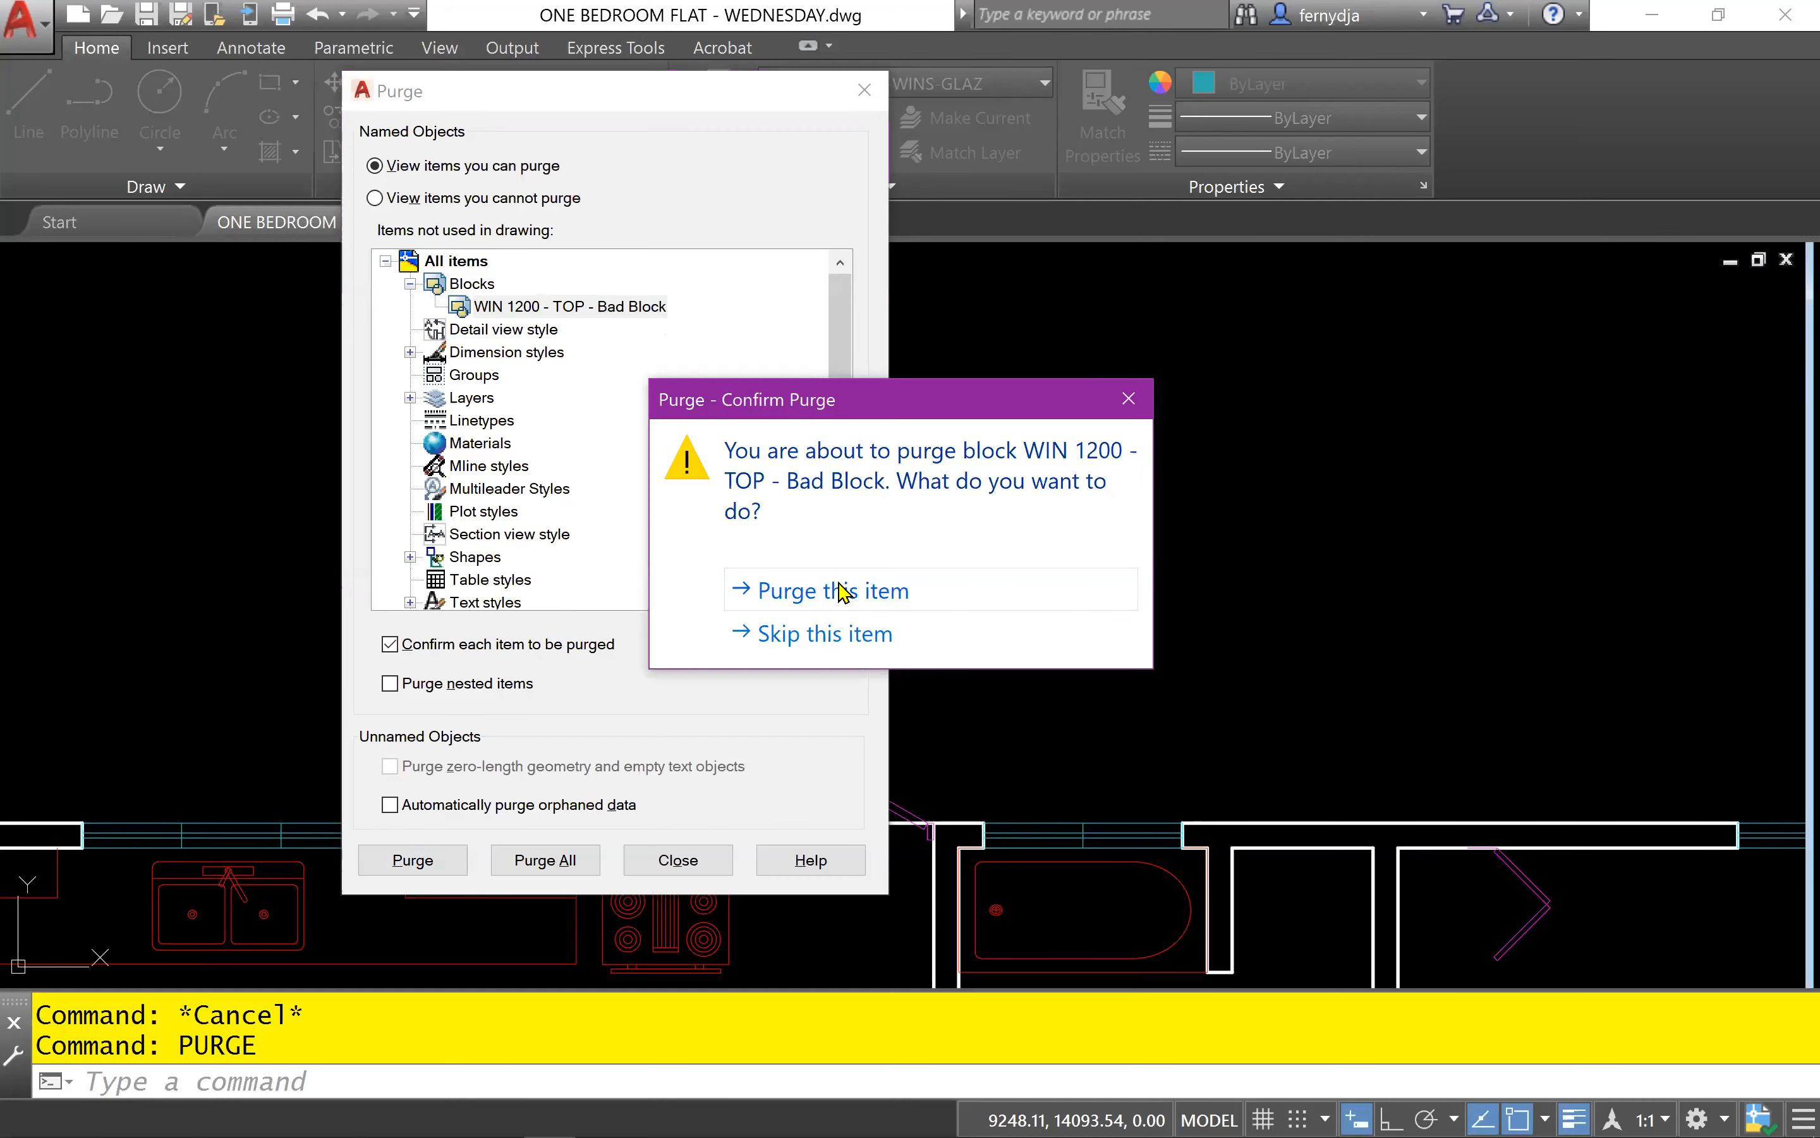
{"action": "left_click", "coordinate": [844, 593]}
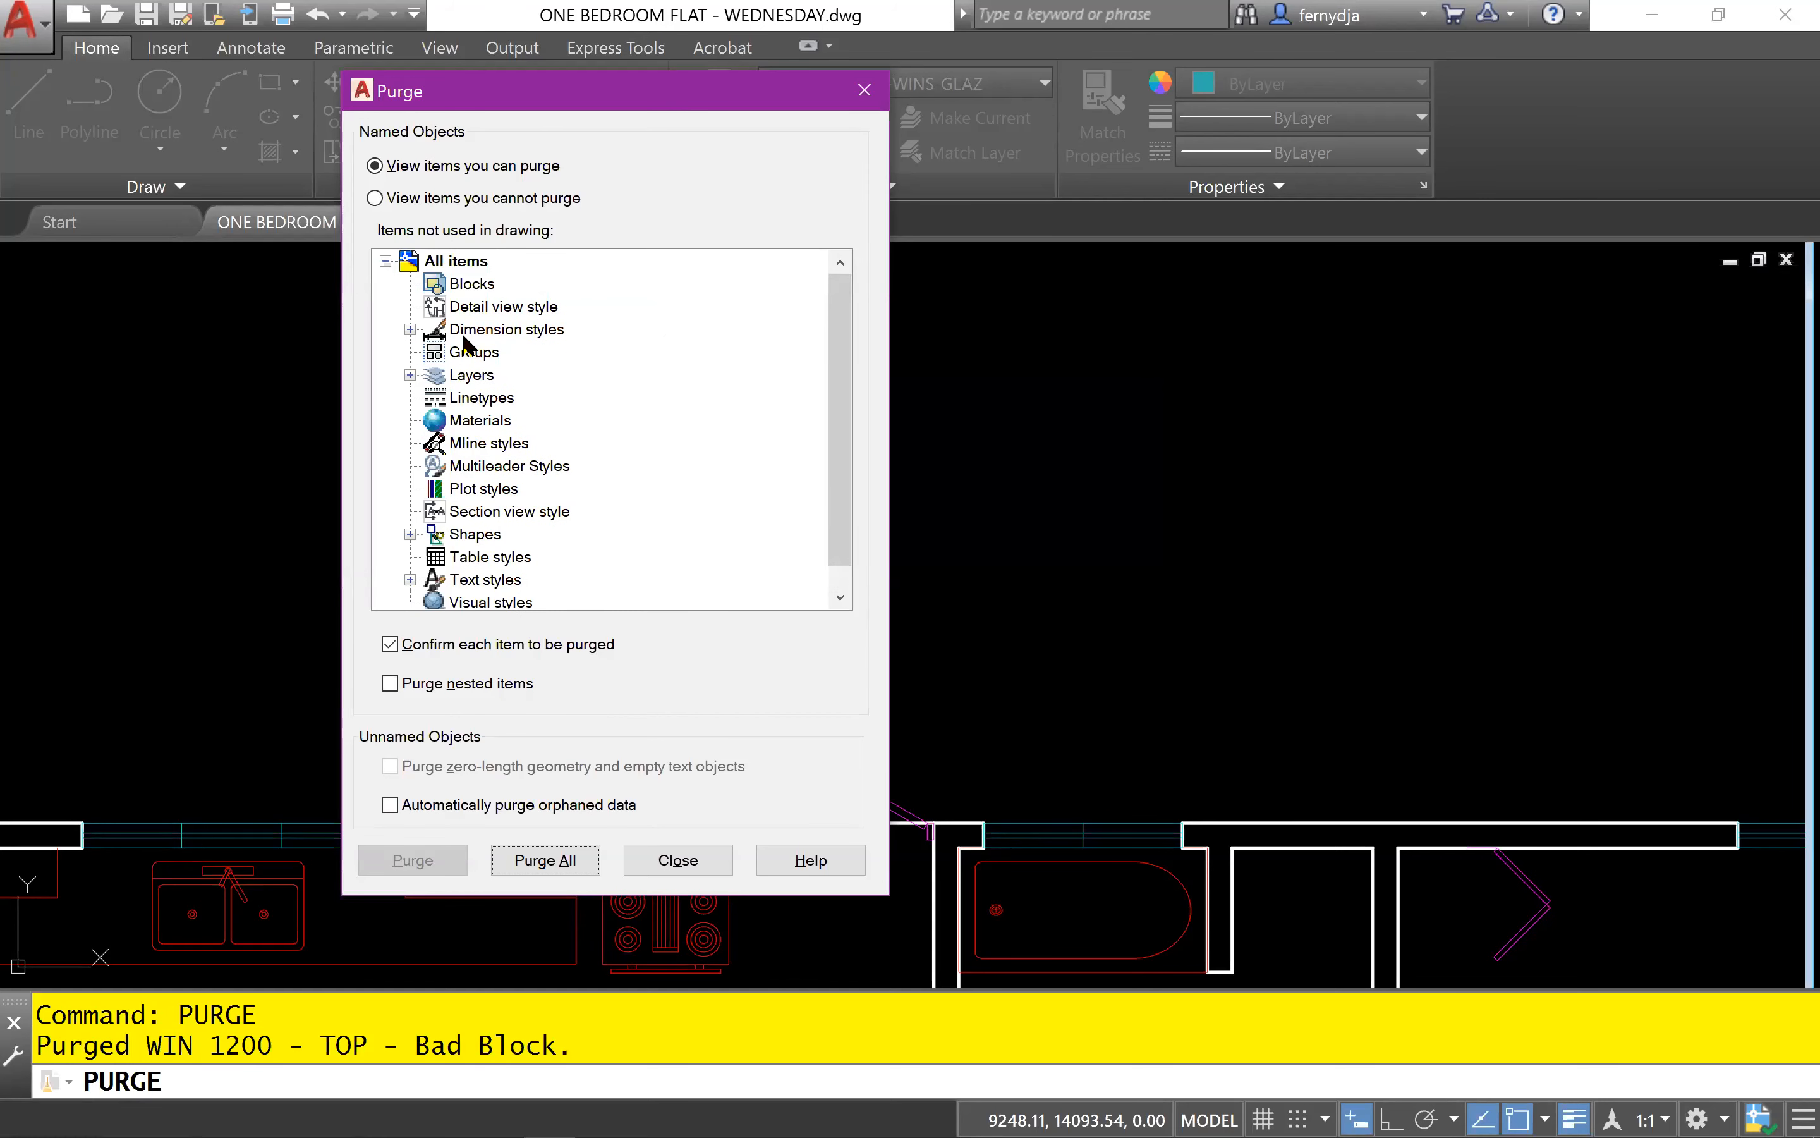
{"action": "left_click", "coordinate": [410, 375]}
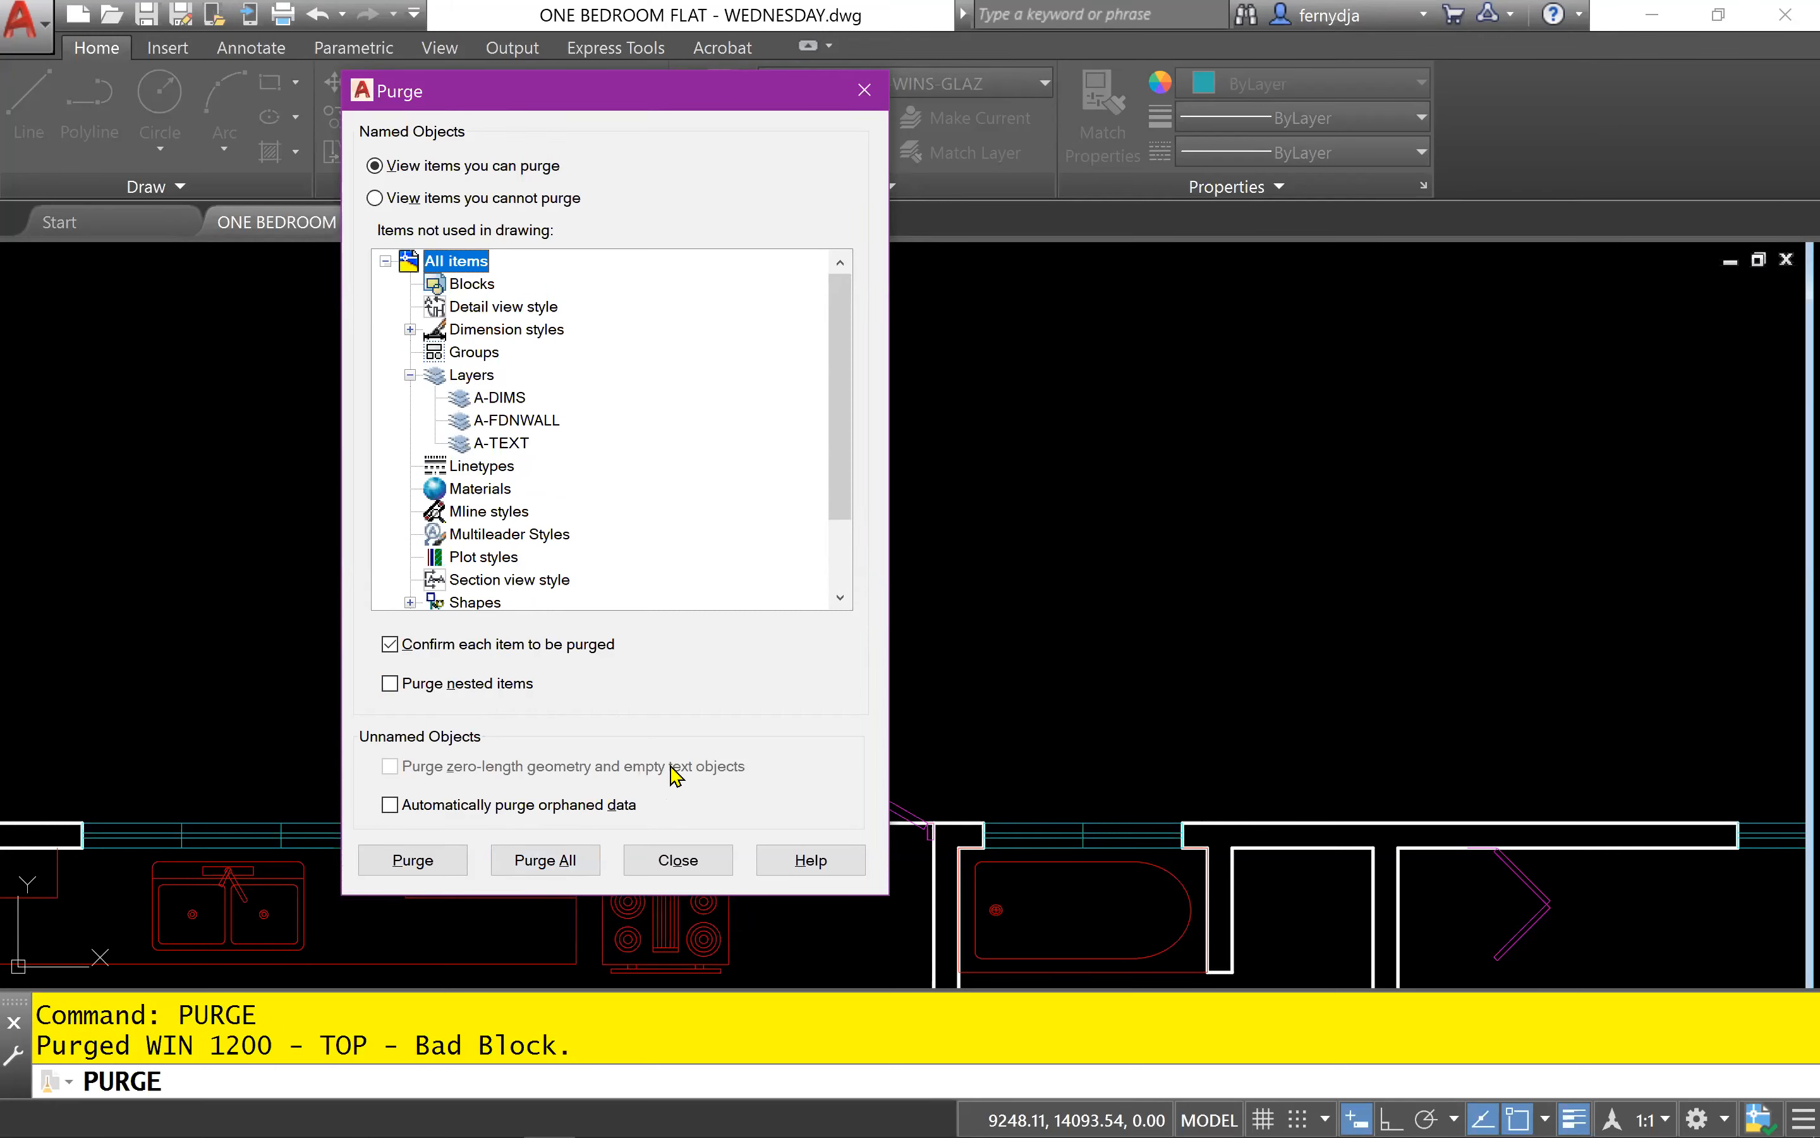
{"action": "left_click", "coordinate": [666, 861]}
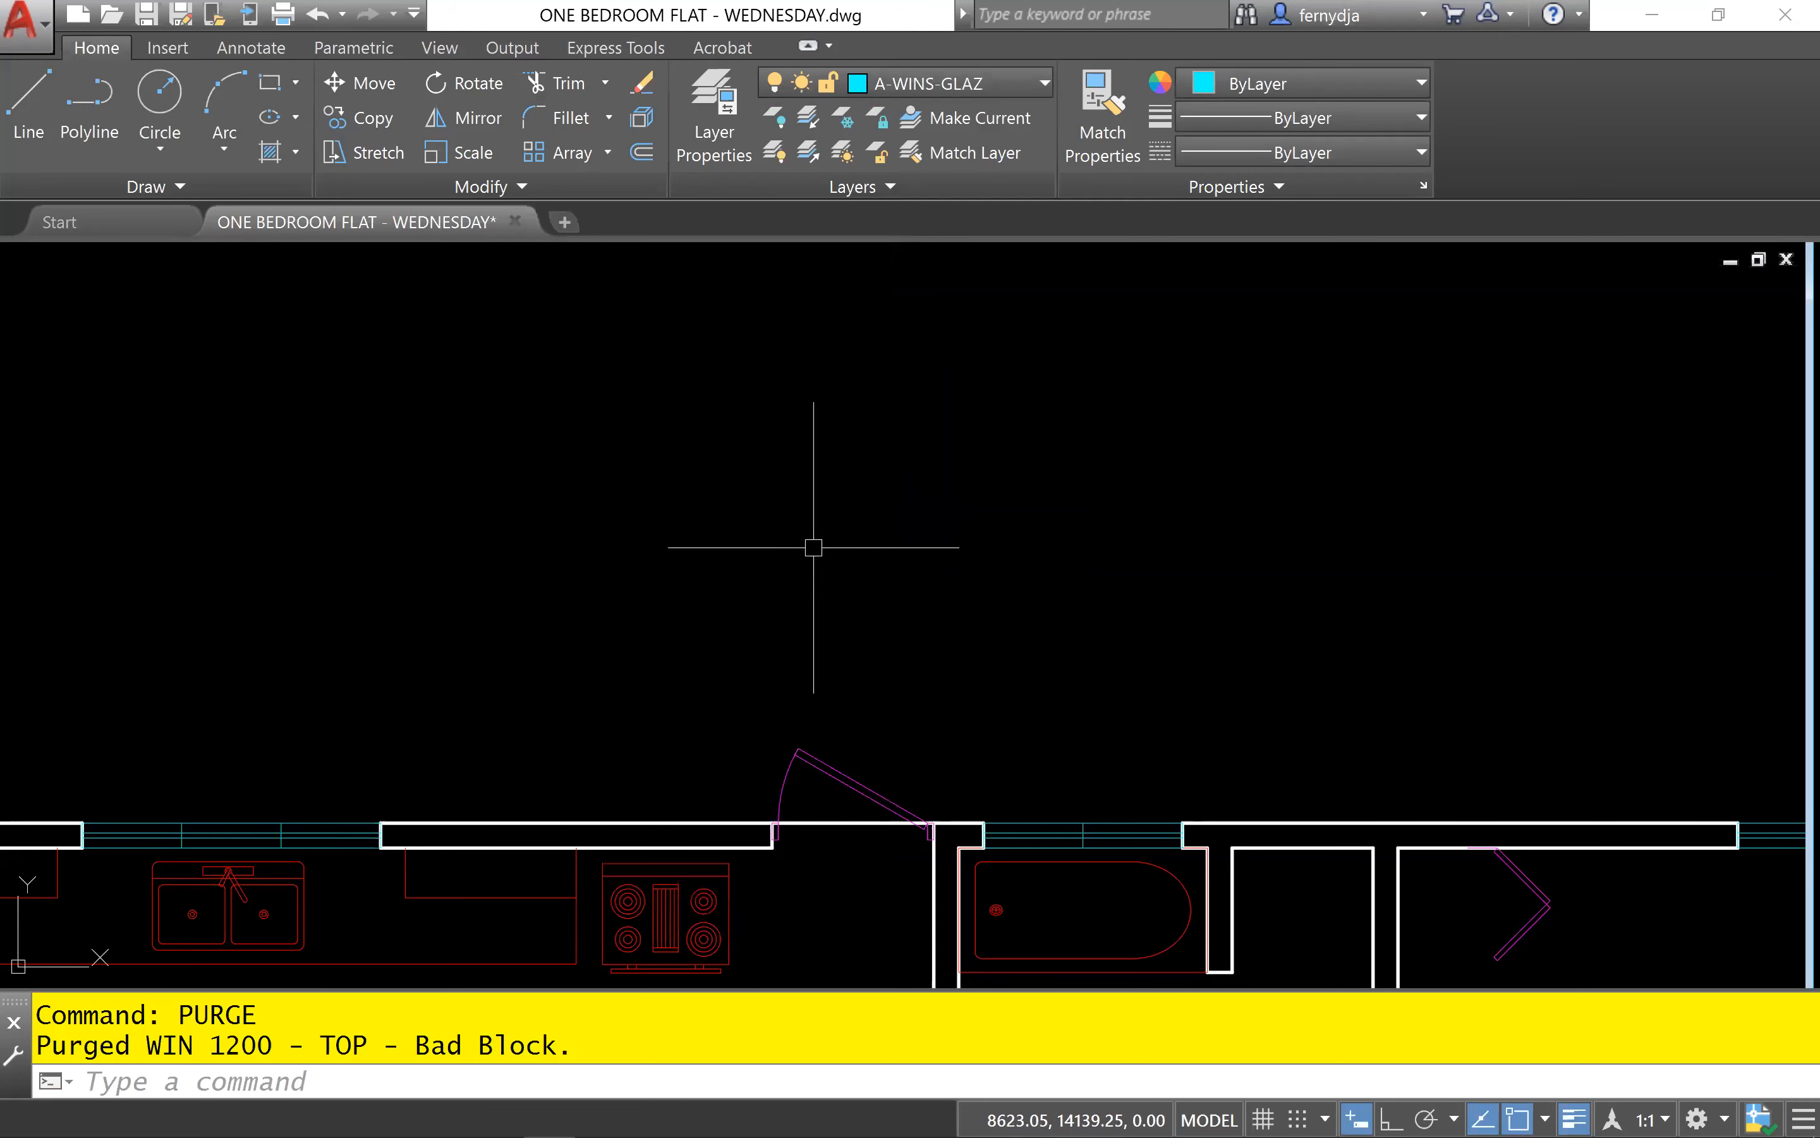
- Check the list of block names available for insertion in the drawing without inserting any
{"action": "type", "text": "I"}
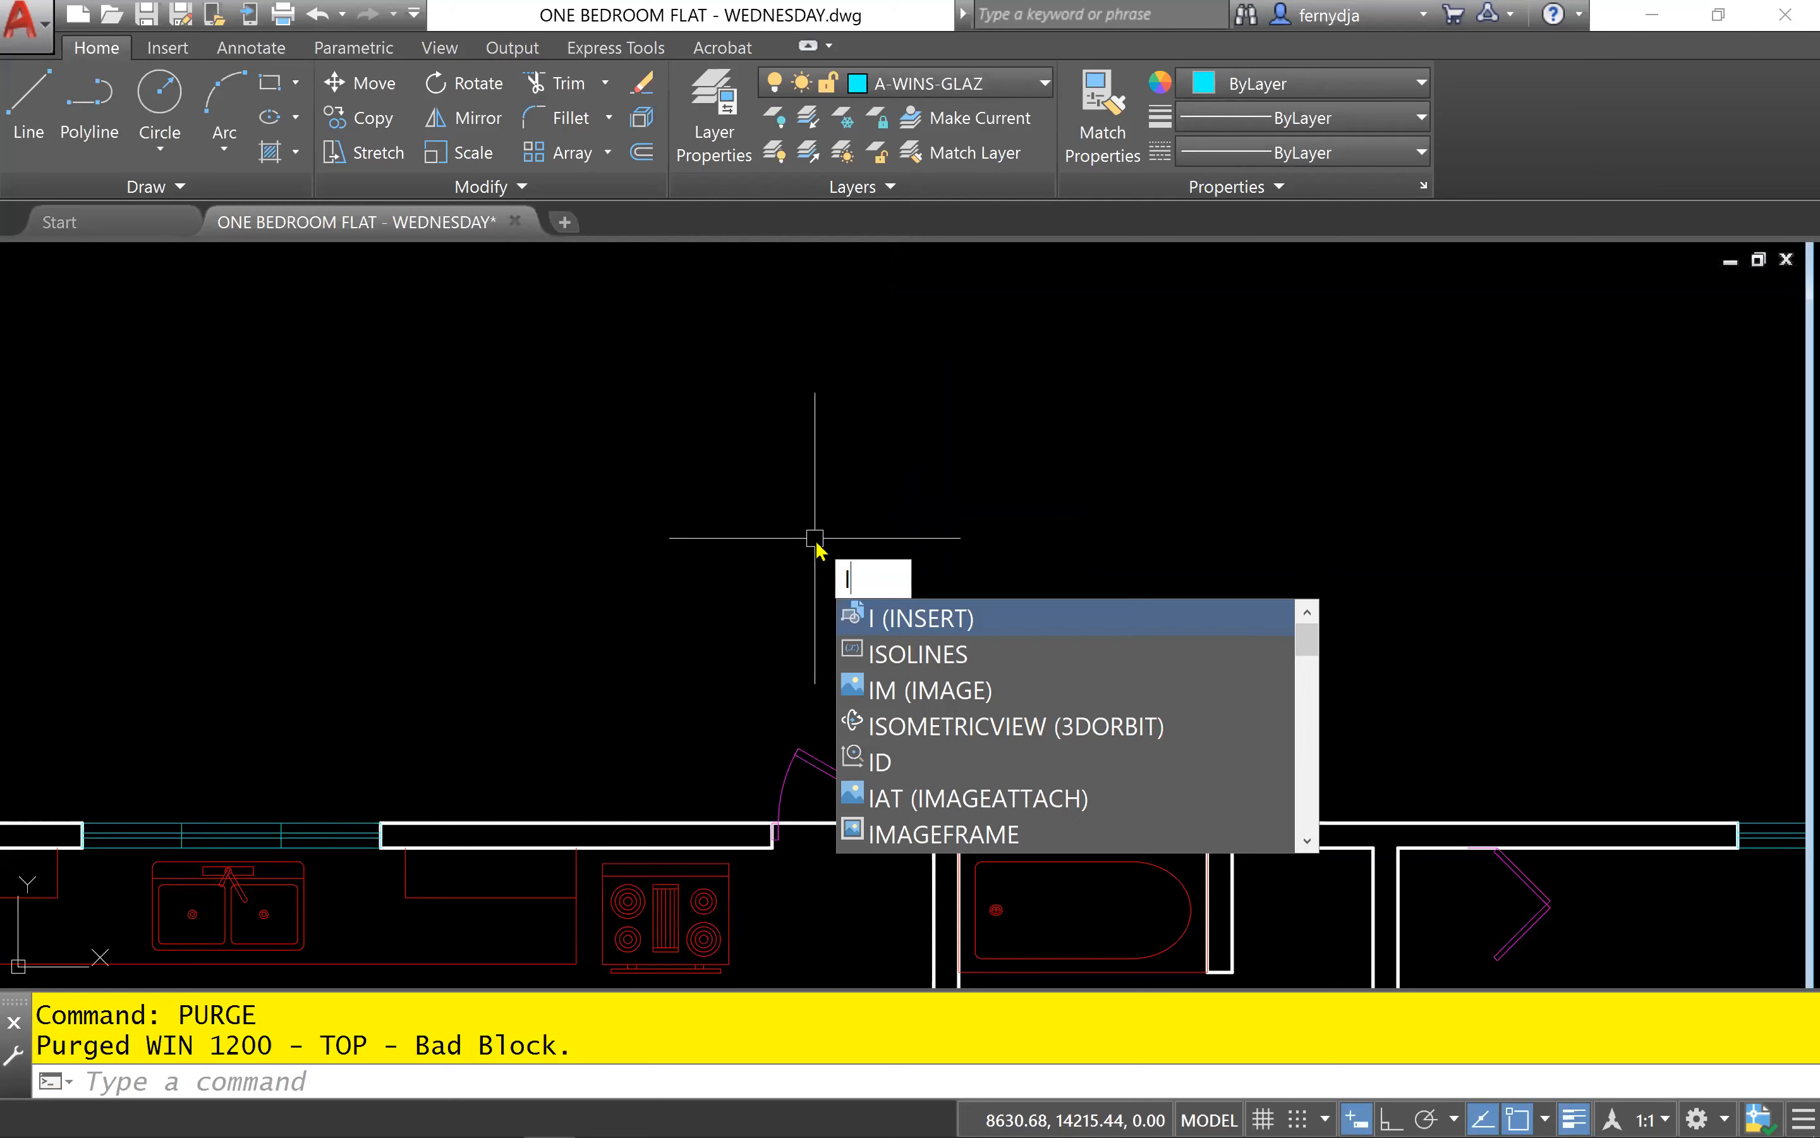
{"action": "key", "text": "Return"}
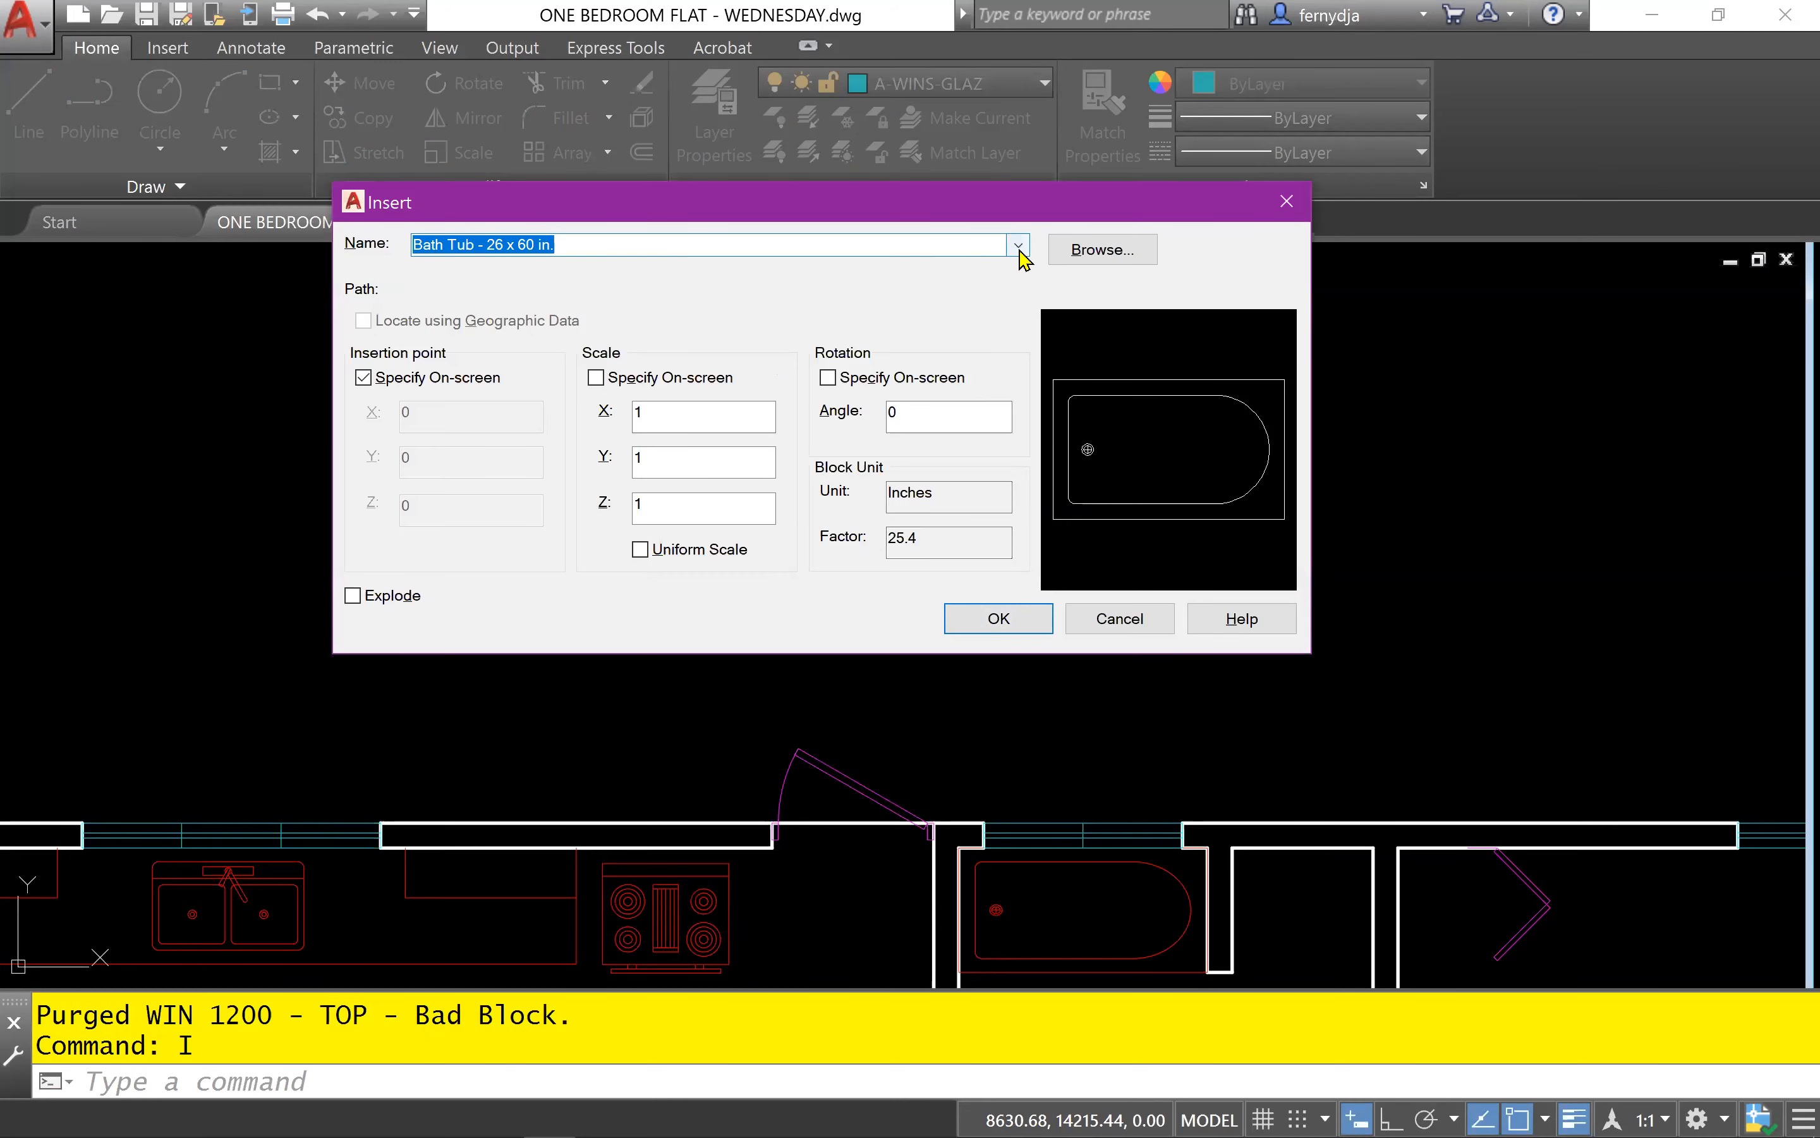
{"action": "left_click", "coordinate": [1019, 248]}
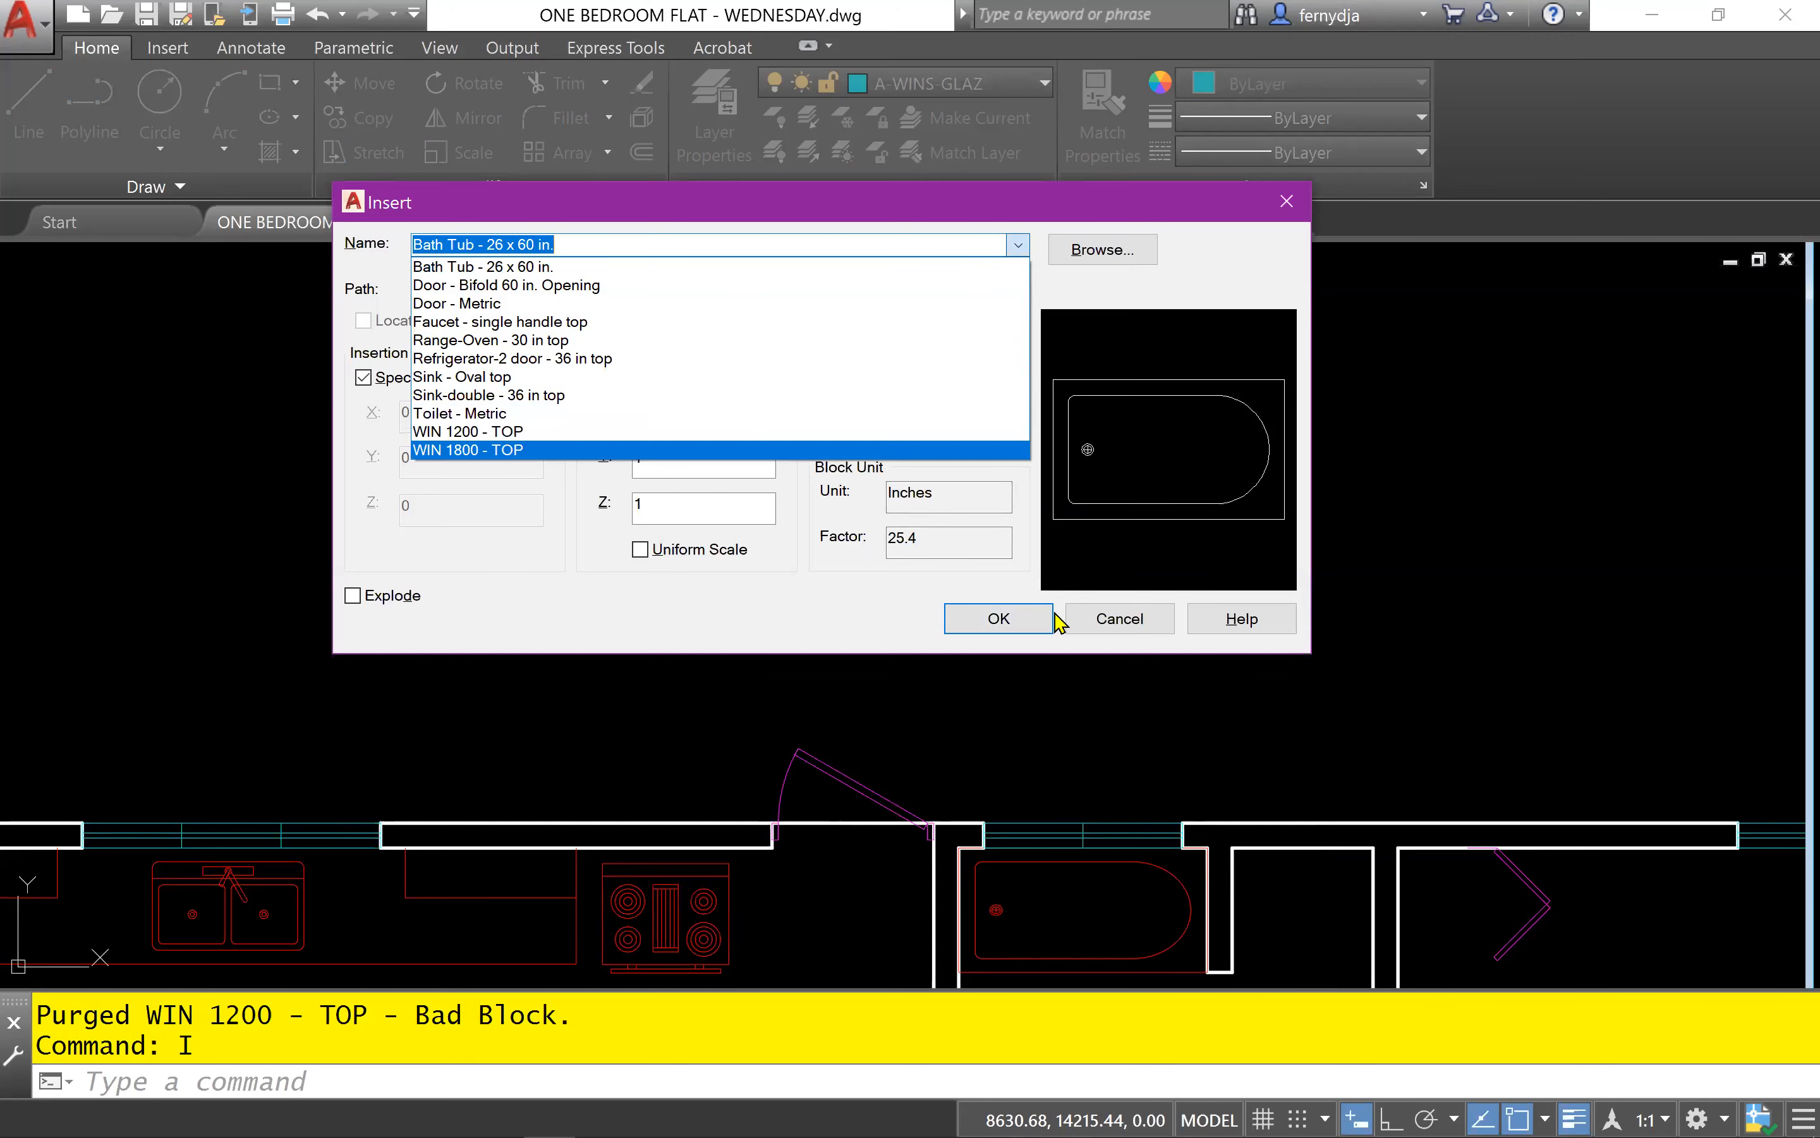
{"action": "left_click", "coordinate": [1124, 623]}
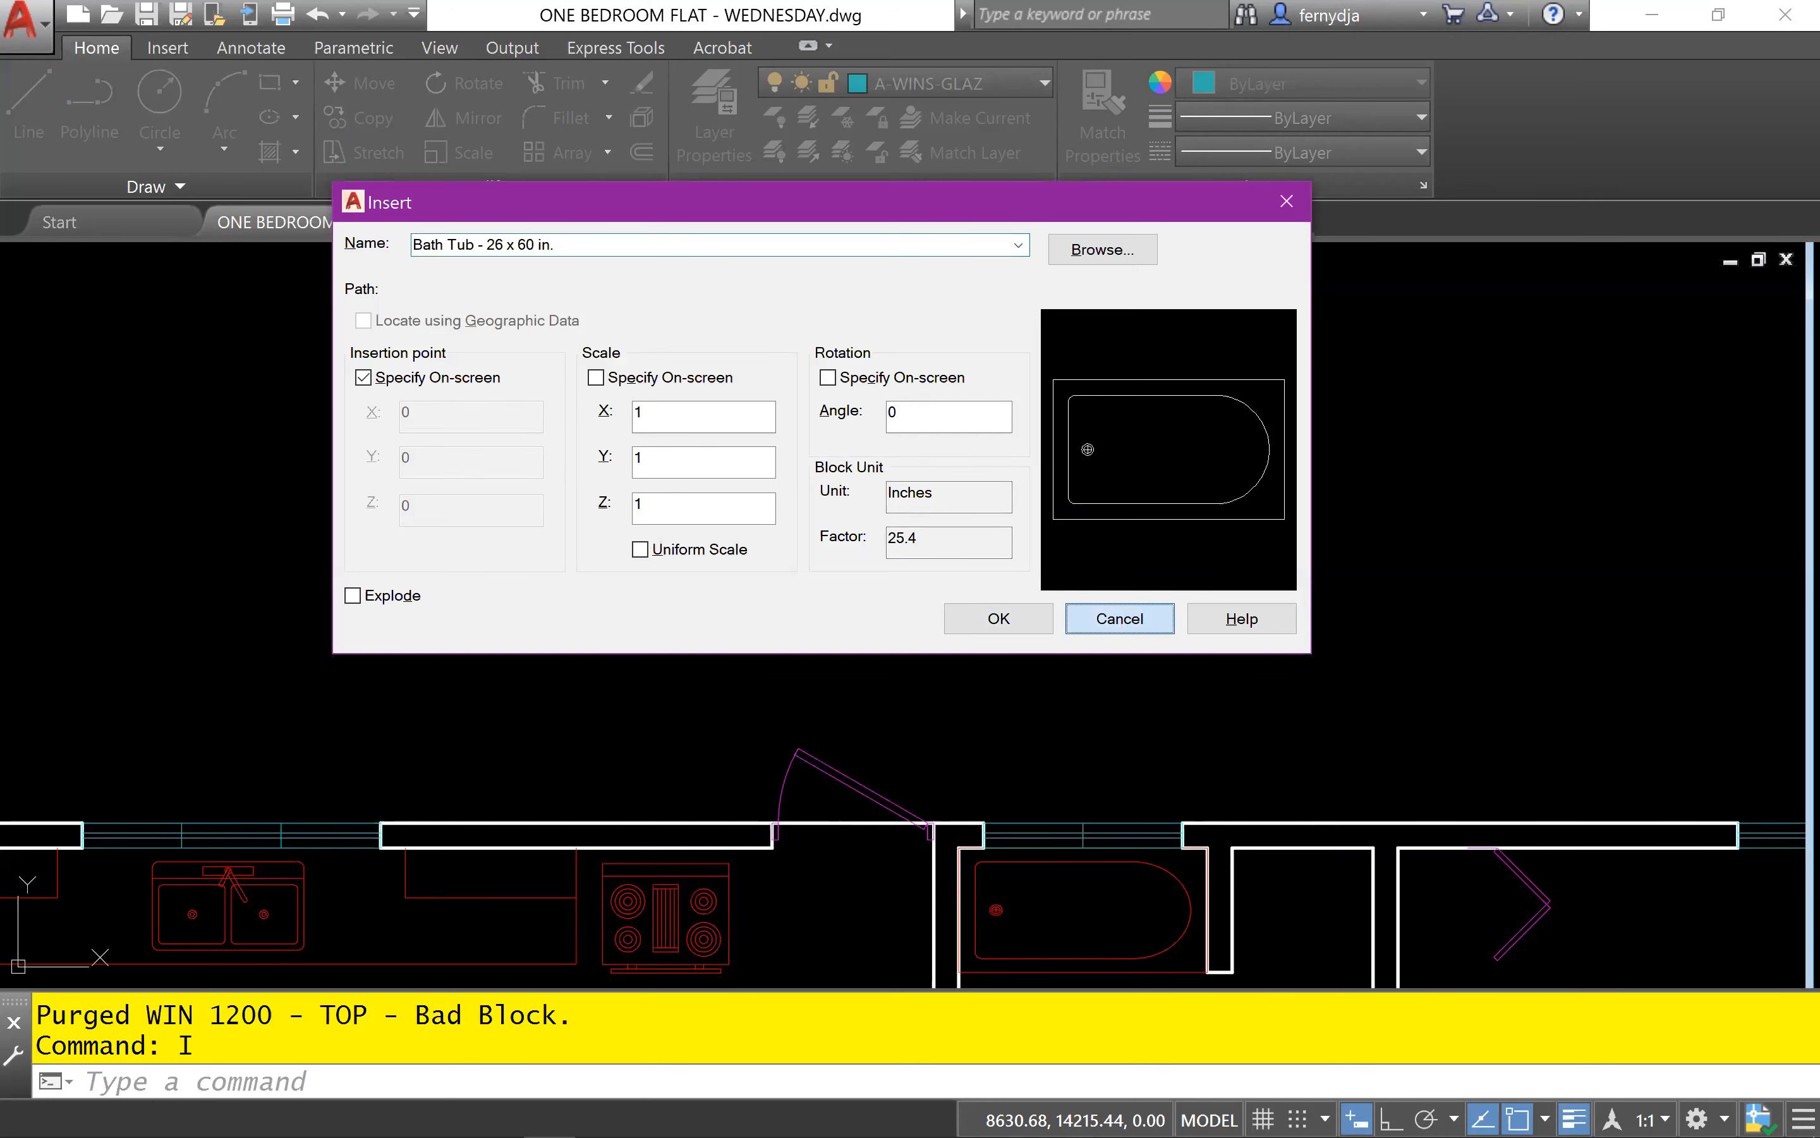
{"action": "left_click", "coordinate": [1123, 625]}
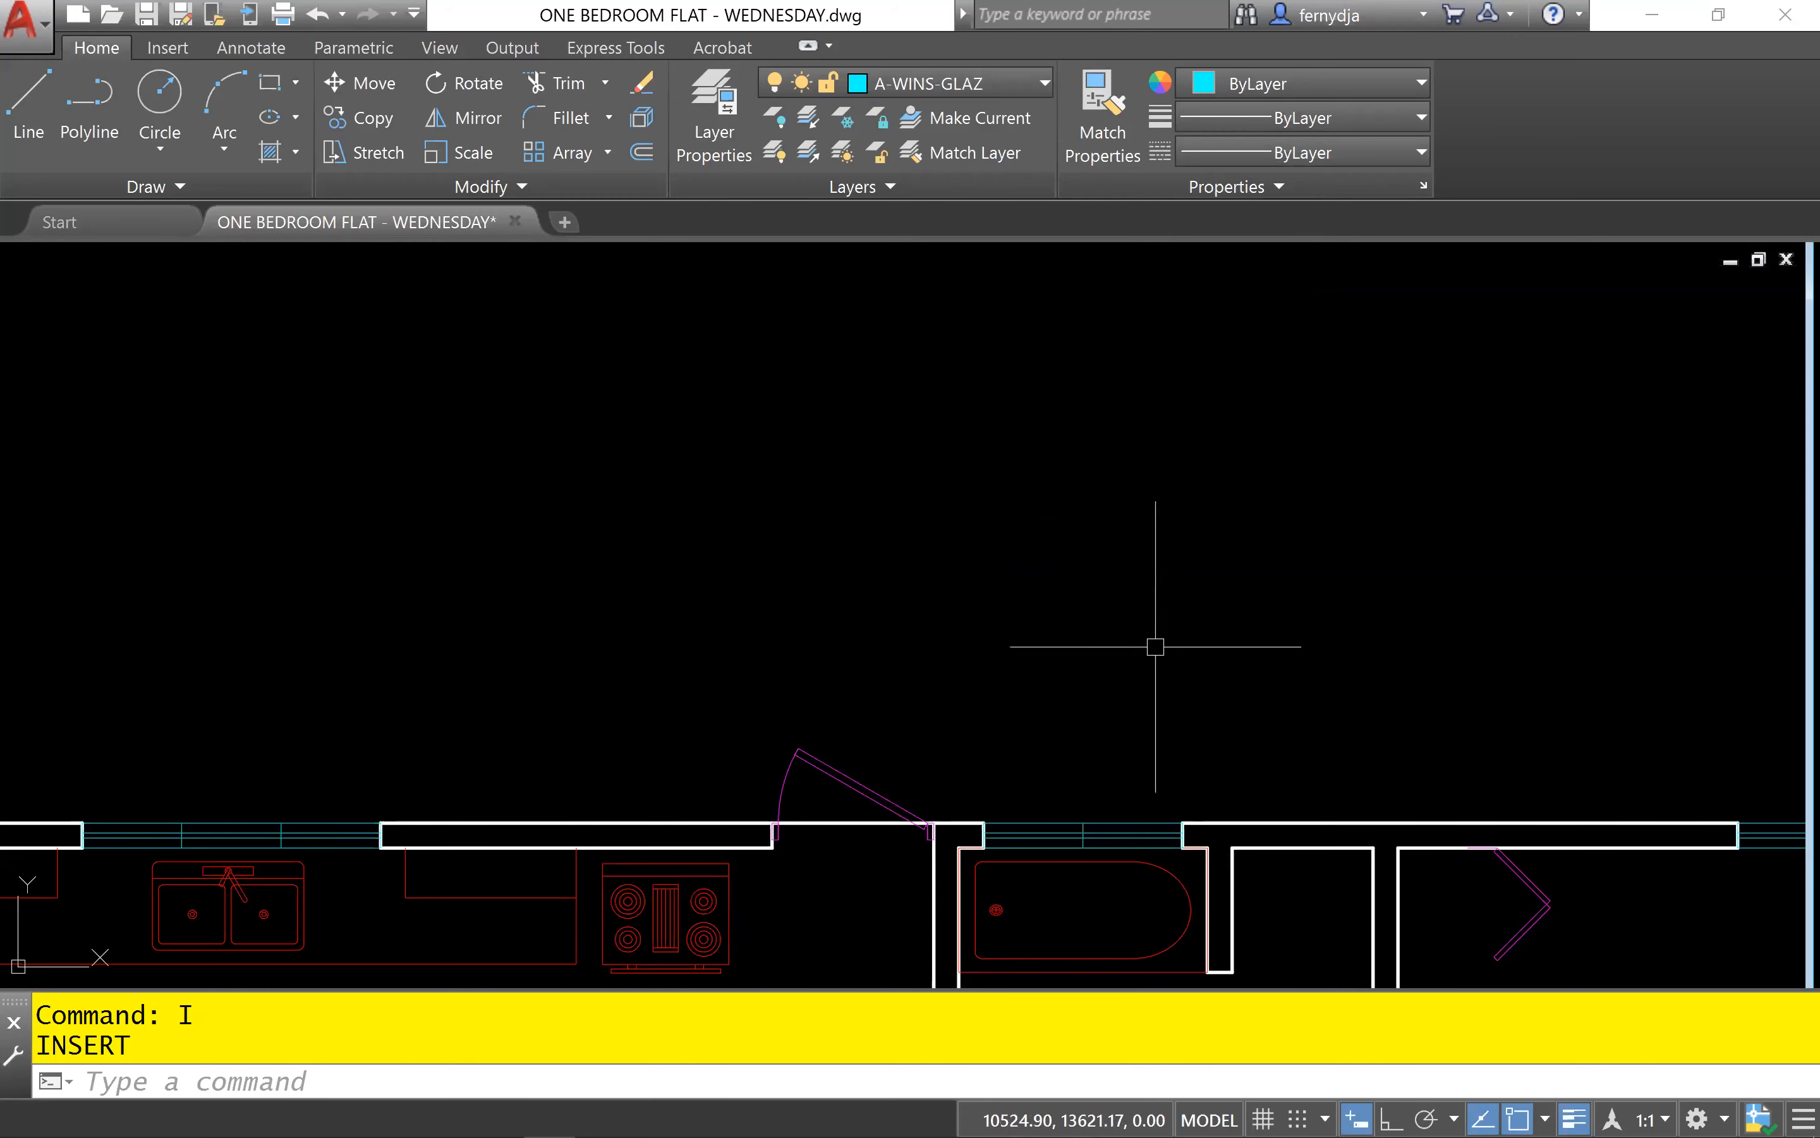
- Erase the loose magenta window linework outside the upper-left corner of the floor plan
{"action": "scroll", "coordinate": [1154, 677], "scroll_direction": "down", "scroll_amount": 3}
{"action": "middle_click_drag", "start_coordinate": [1154, 658], "coordinate": [1295, 613]}
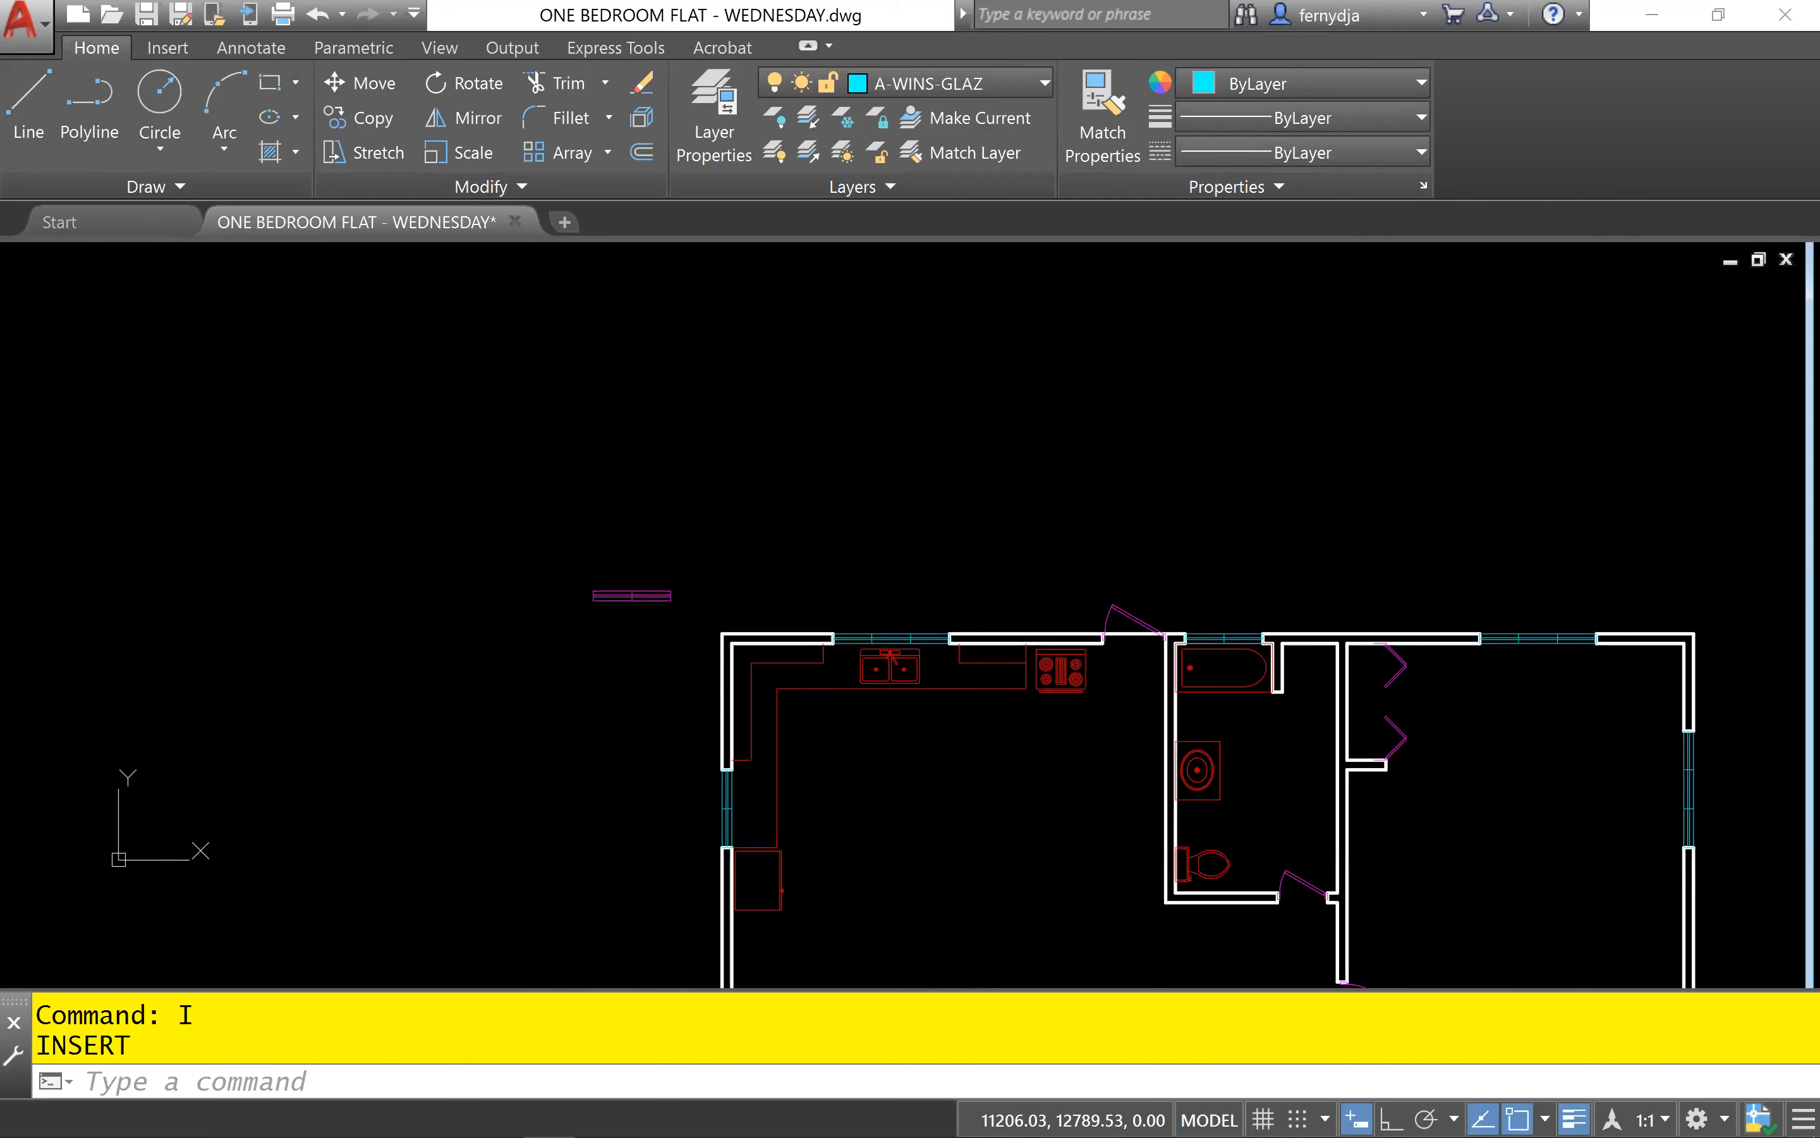
{"action": "left_click", "coordinate": [502, 527]}
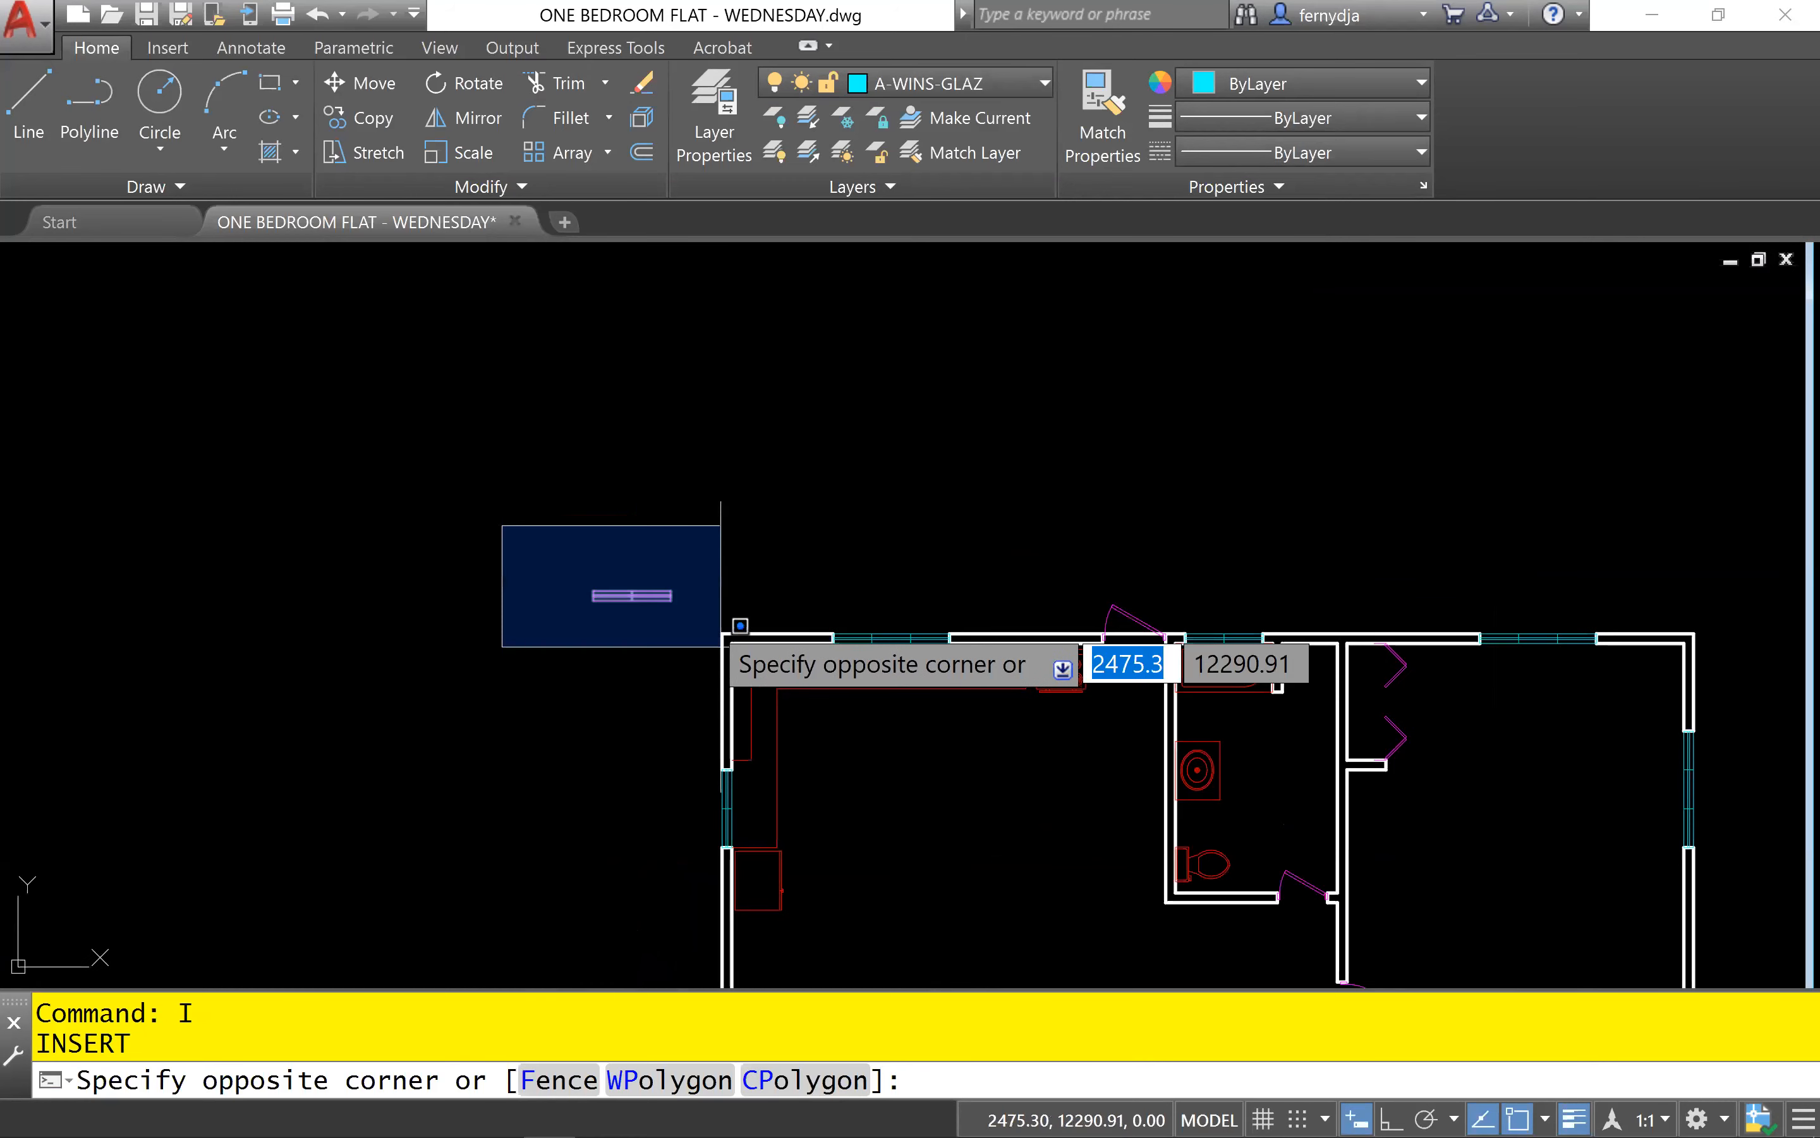
{"action": "left_click", "coordinate": [694, 626]}
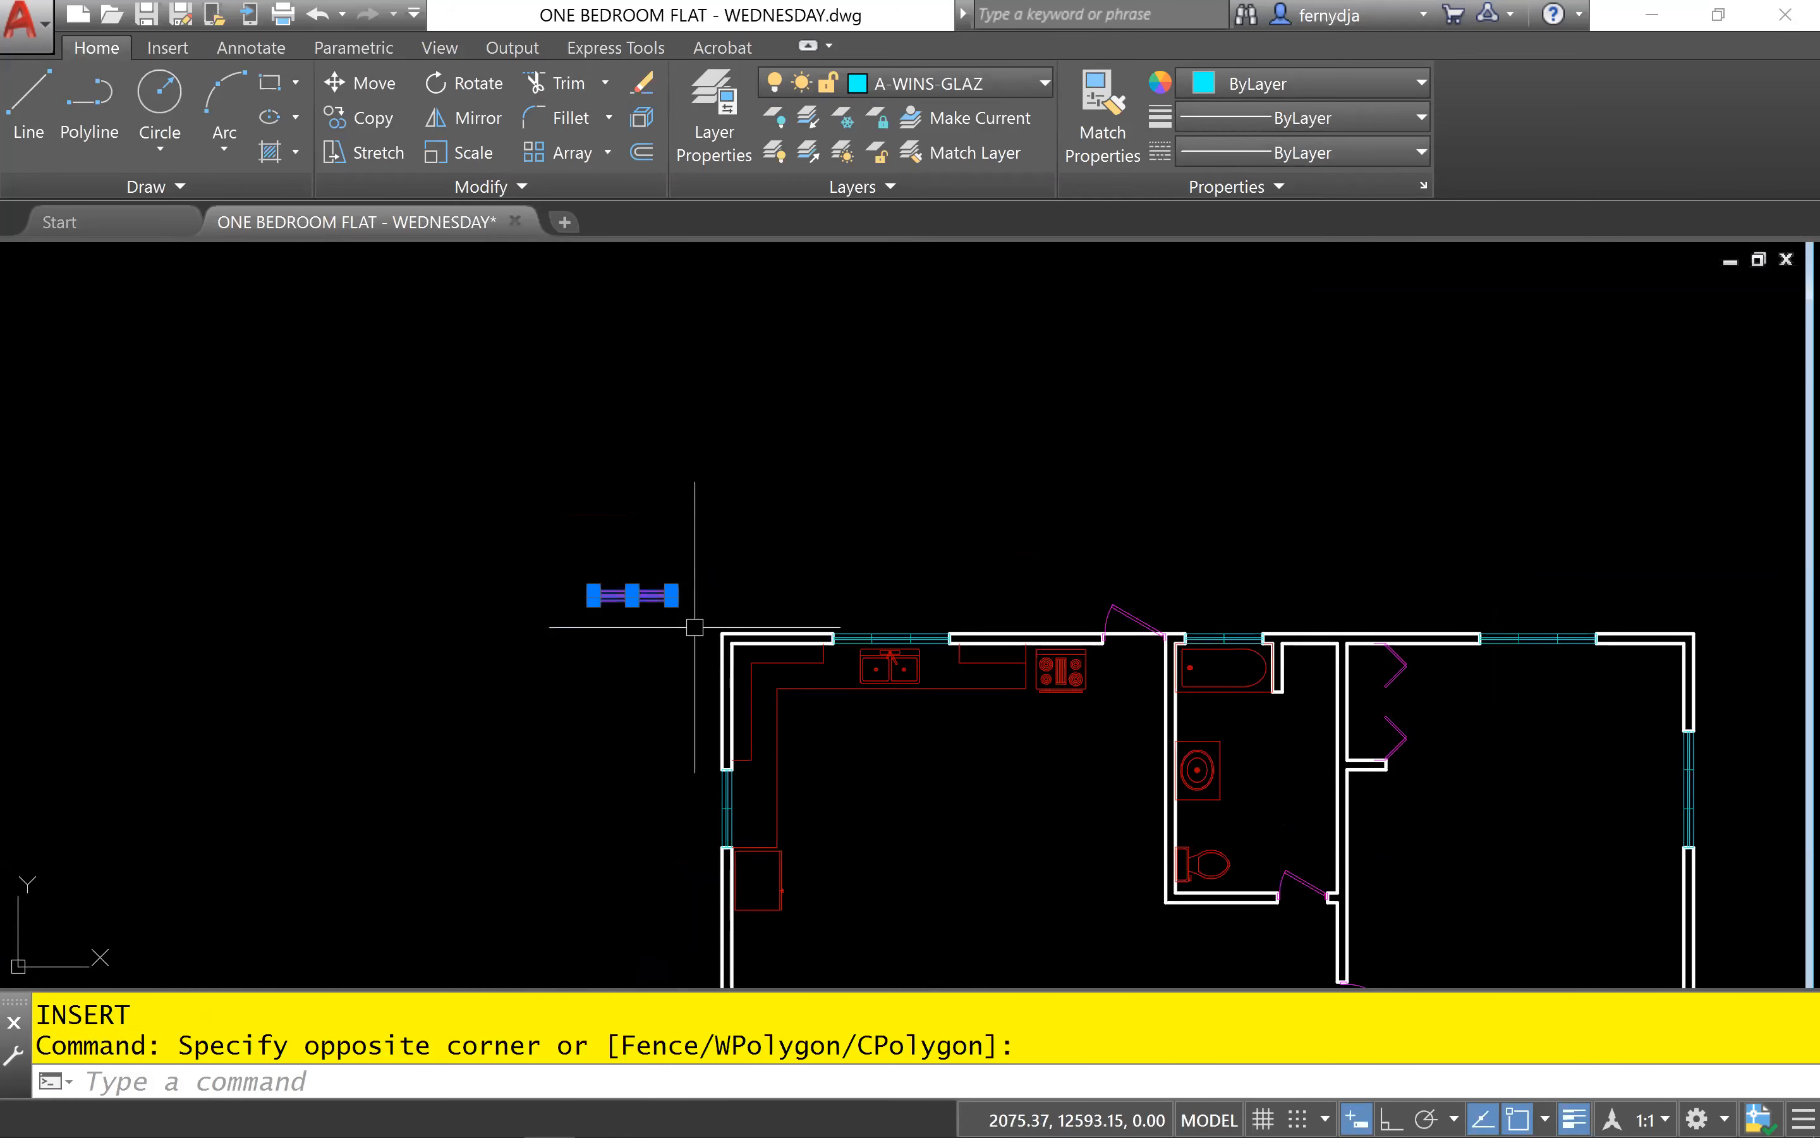
{"action": "scroll", "coordinate": [674, 609], "scroll_direction": "up", "scroll_amount": 8}
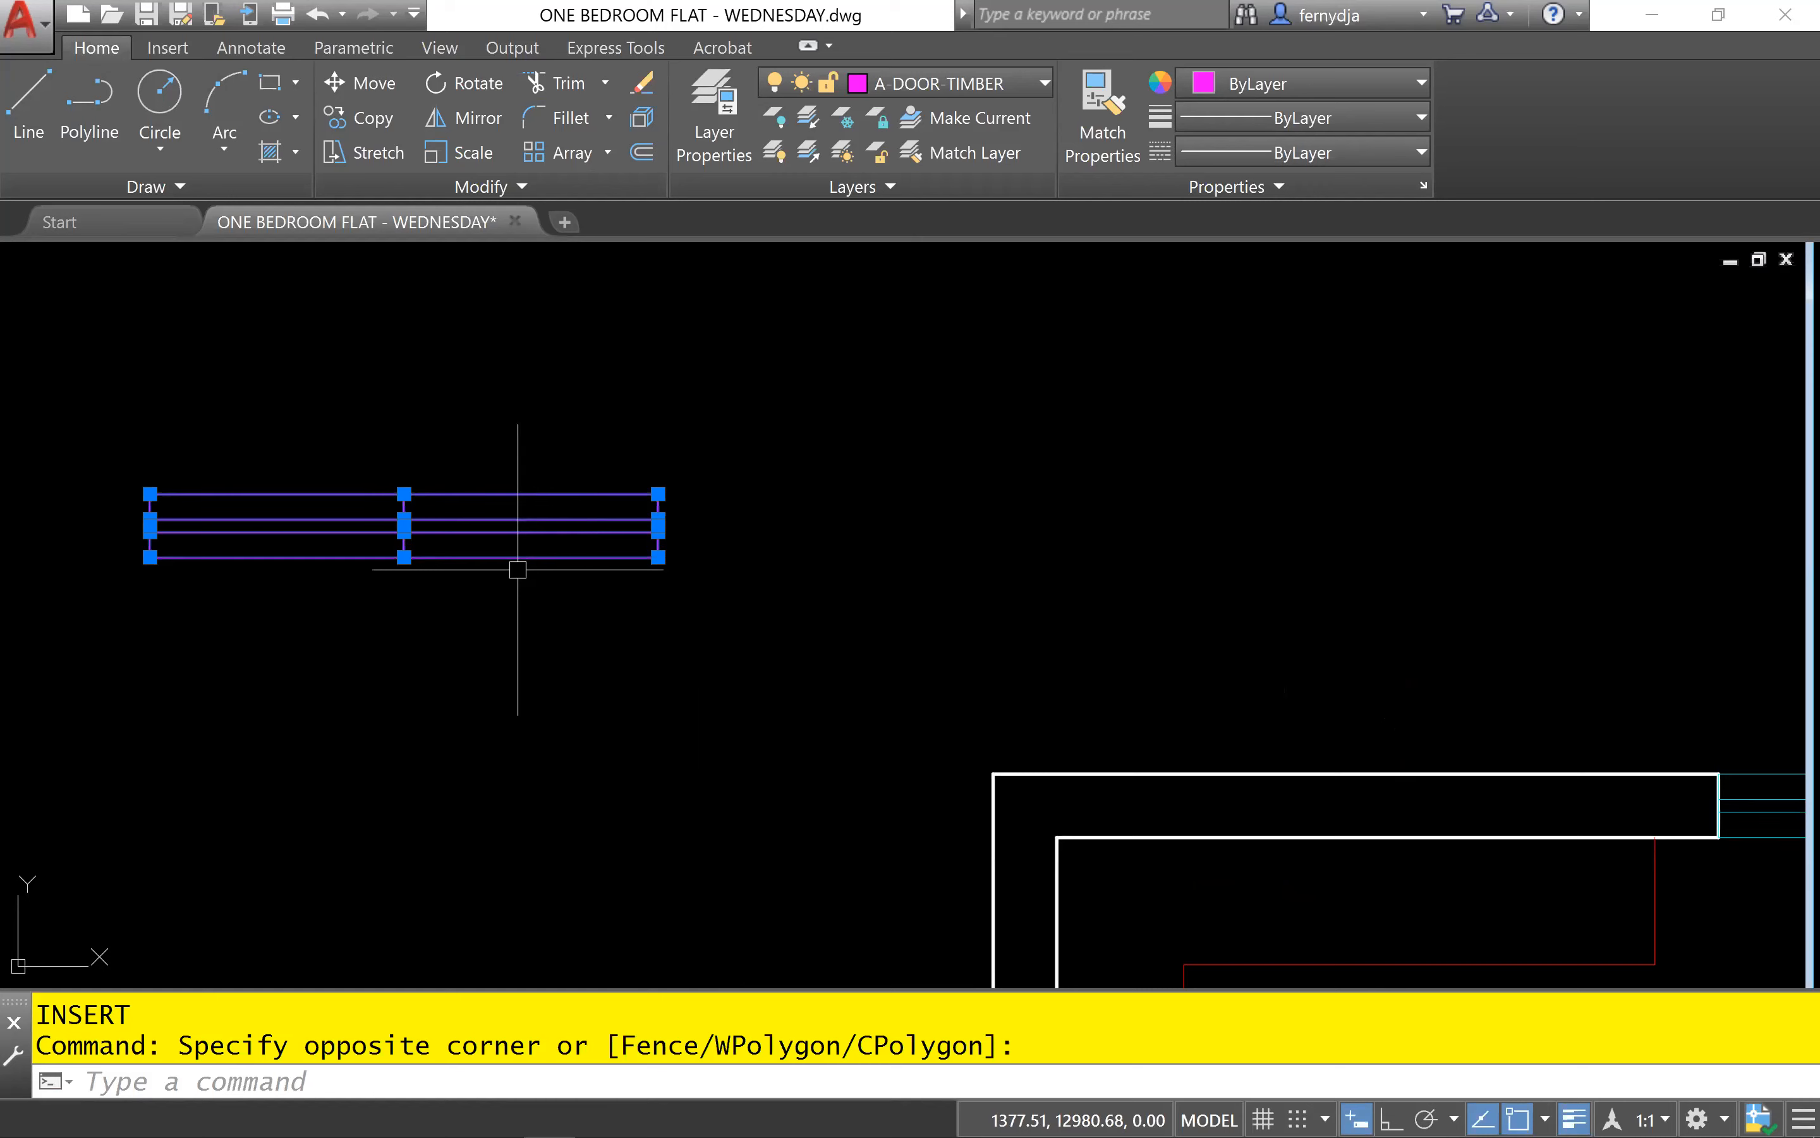
{"action": "type", "text": "E"}
{"action": "key", "text": "Return"}
{"action": "scroll", "coordinate": [931, 621], "scroll_direction": "down", "scroll_amount": 5}
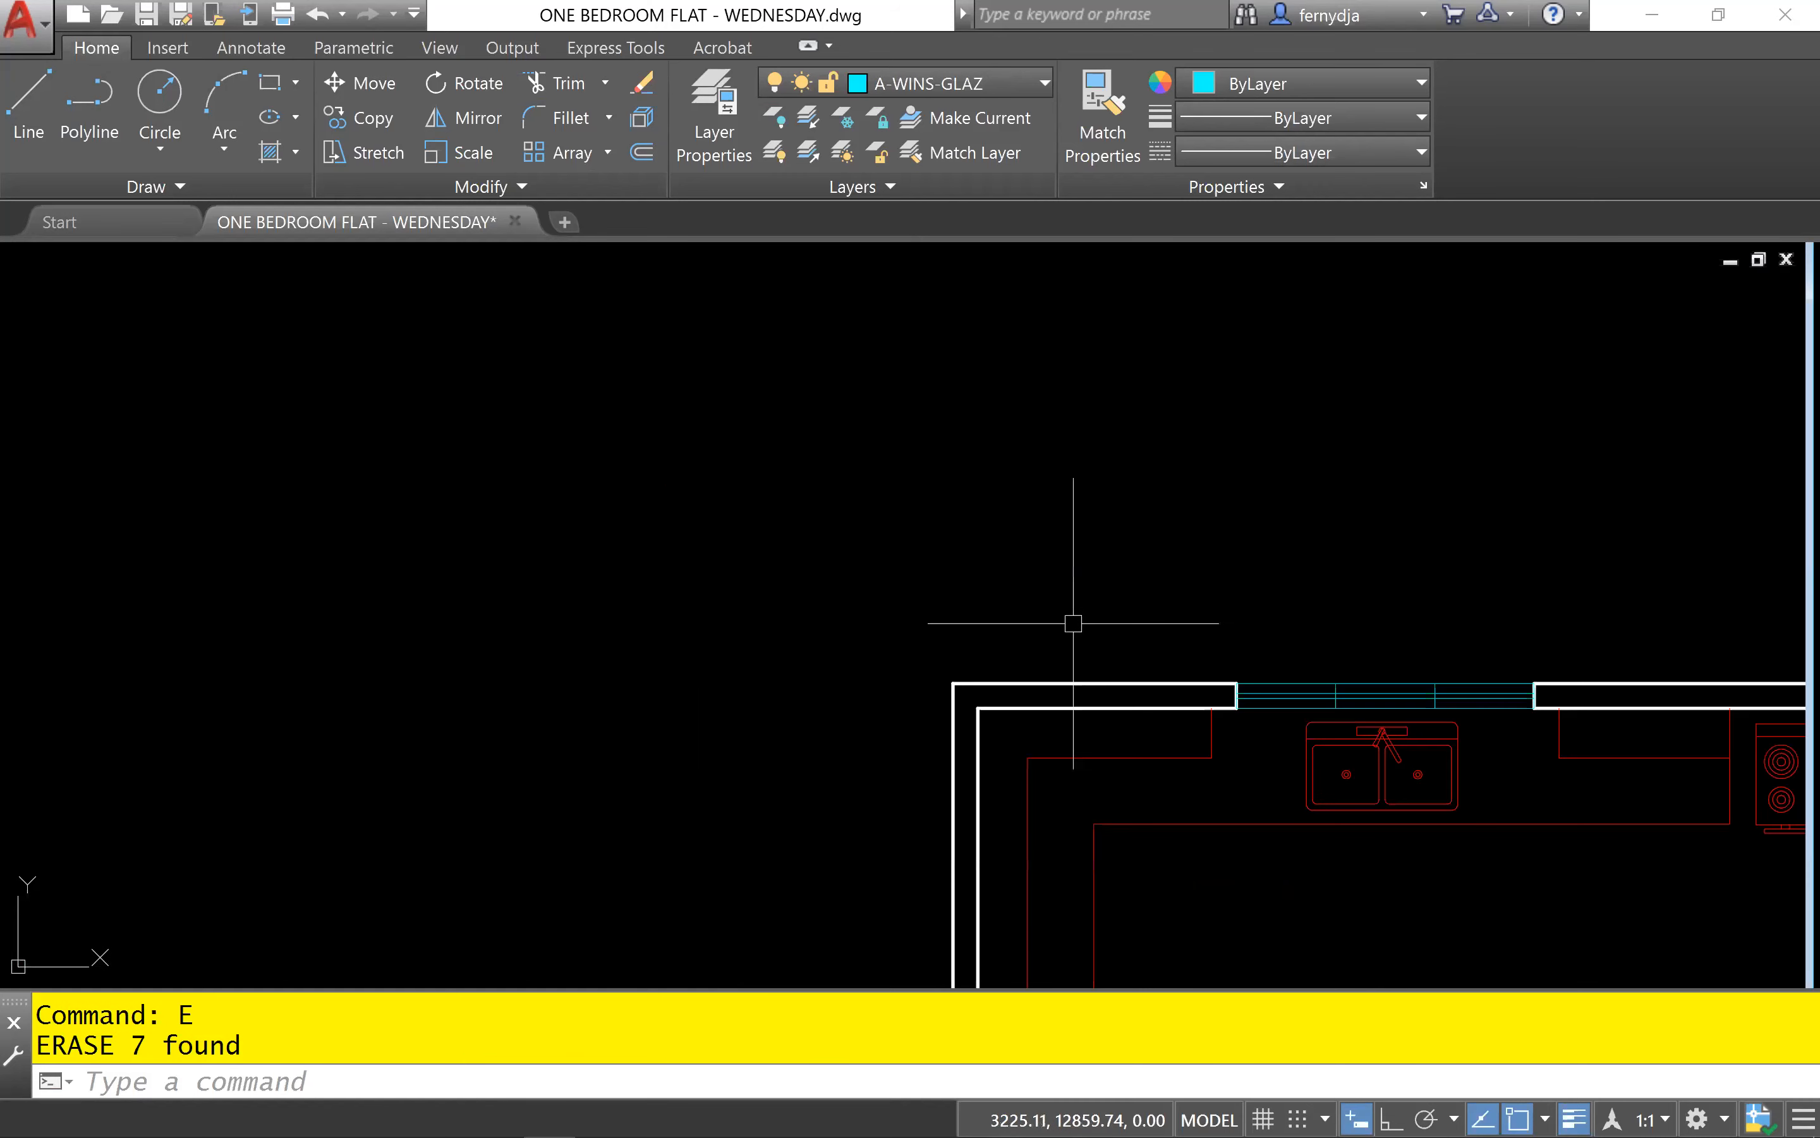
{"action": "scroll", "coordinate": [630, 536], "scroll_direction": "down", "scroll_amount": 4}
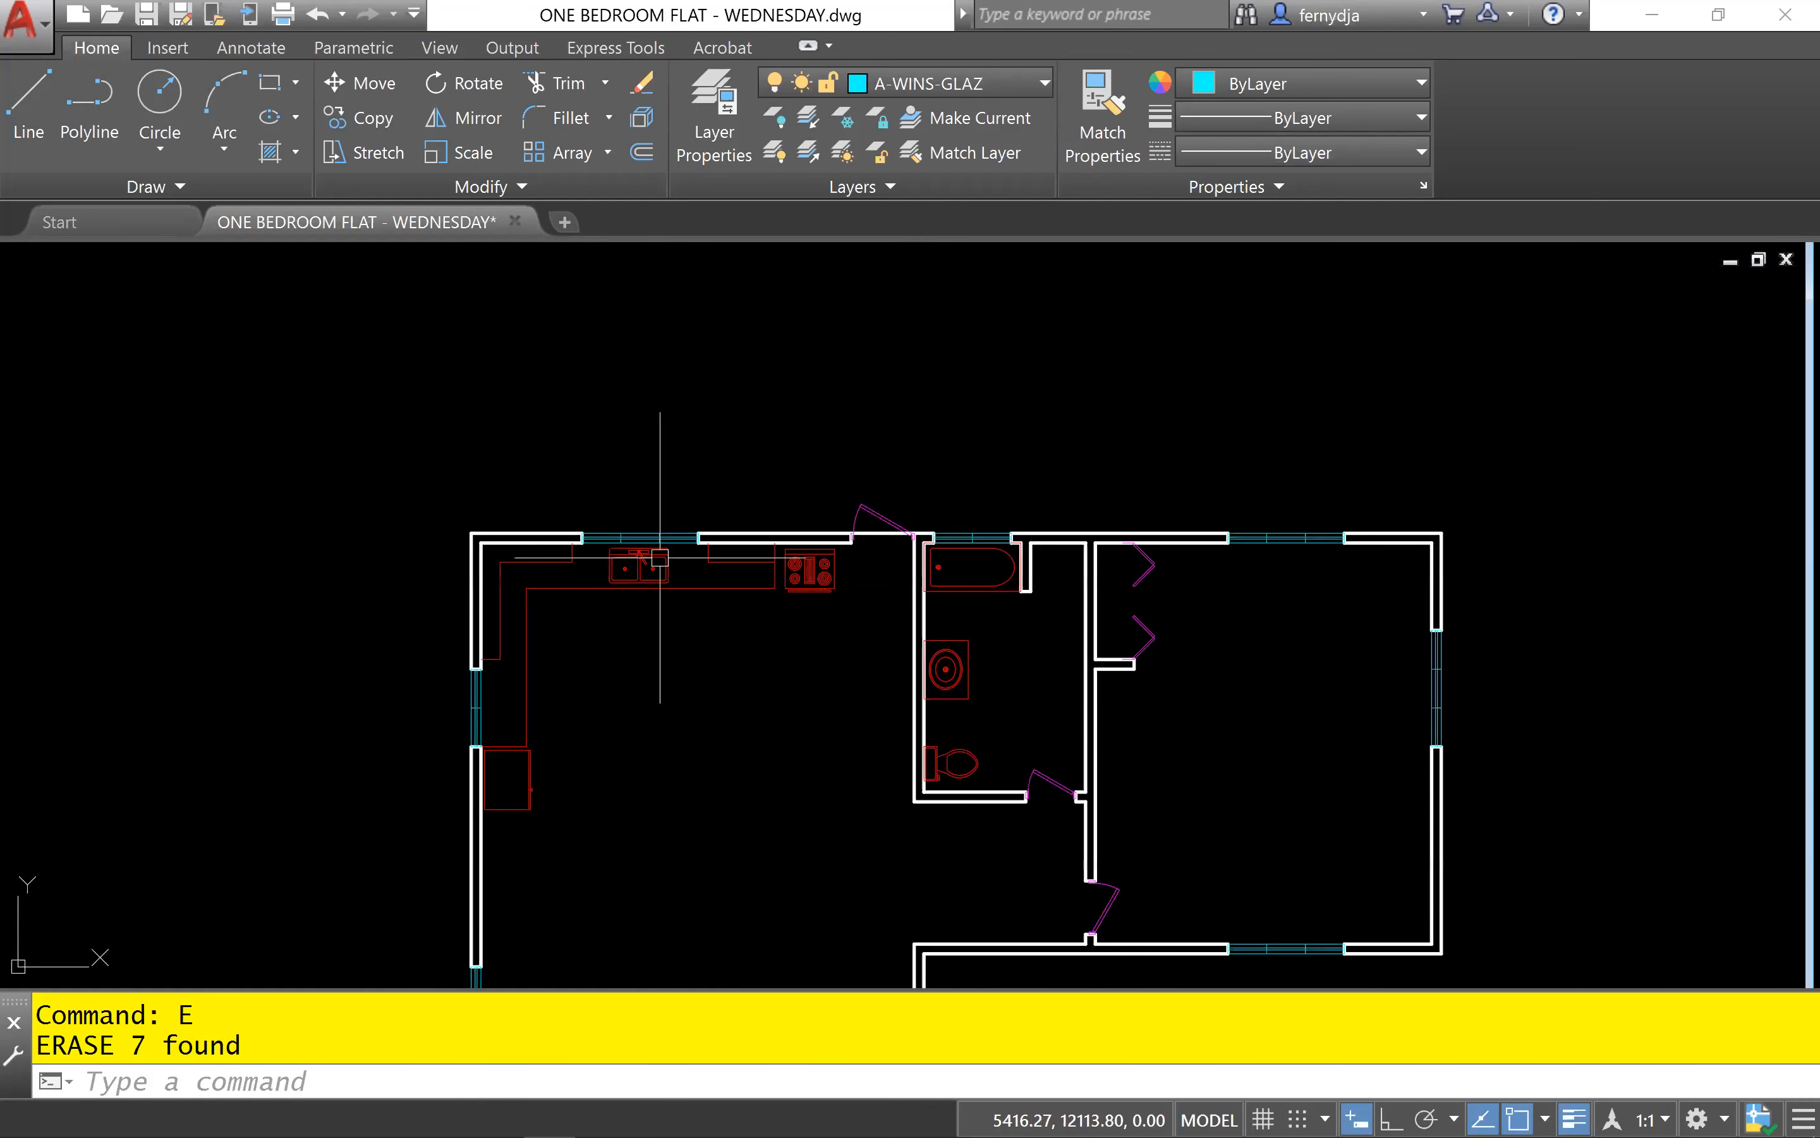
{"action": "middle_click_drag", "start_coordinate": [735, 621], "coordinate": [682, 508]}
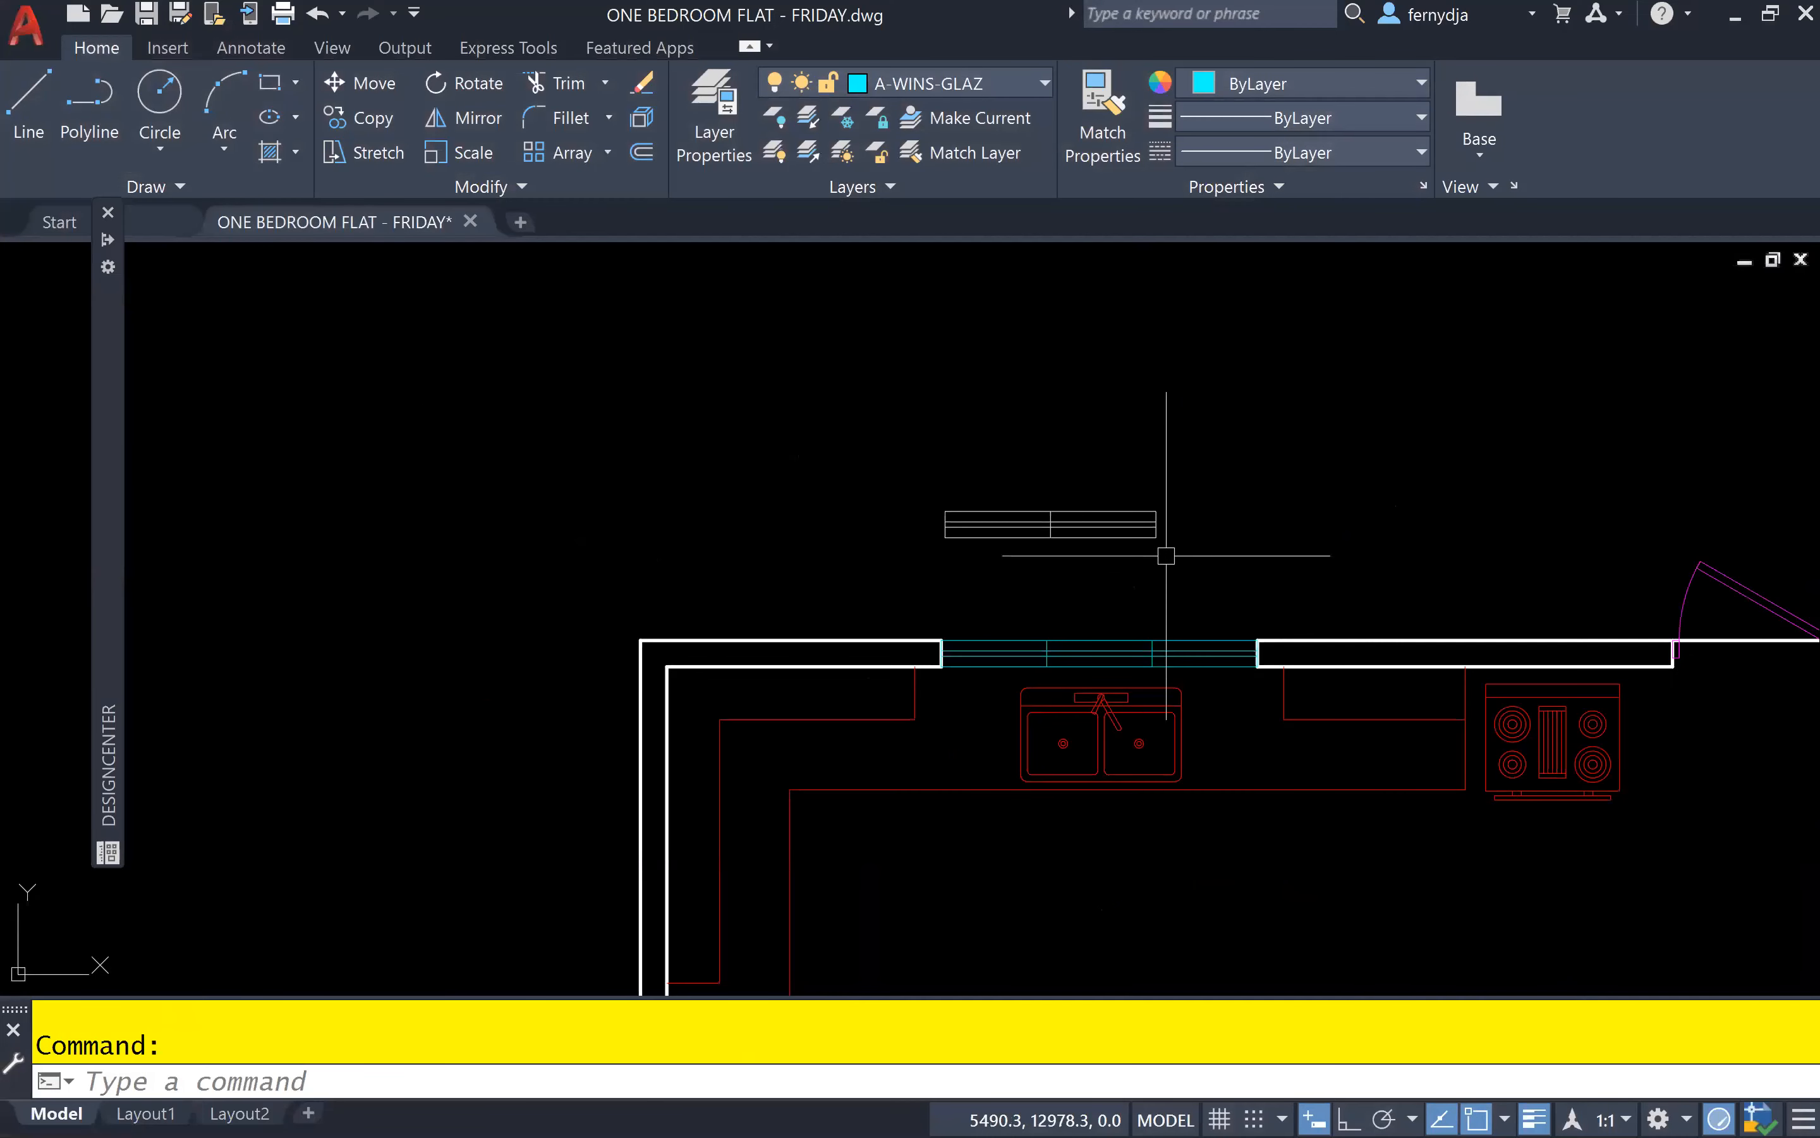
- Close the DesignCenter palette and erase the window block in the wall above the bathtub
{"action": "middle_click_drag", "start_coordinate": [1202, 570], "coordinate": [686, 516]}
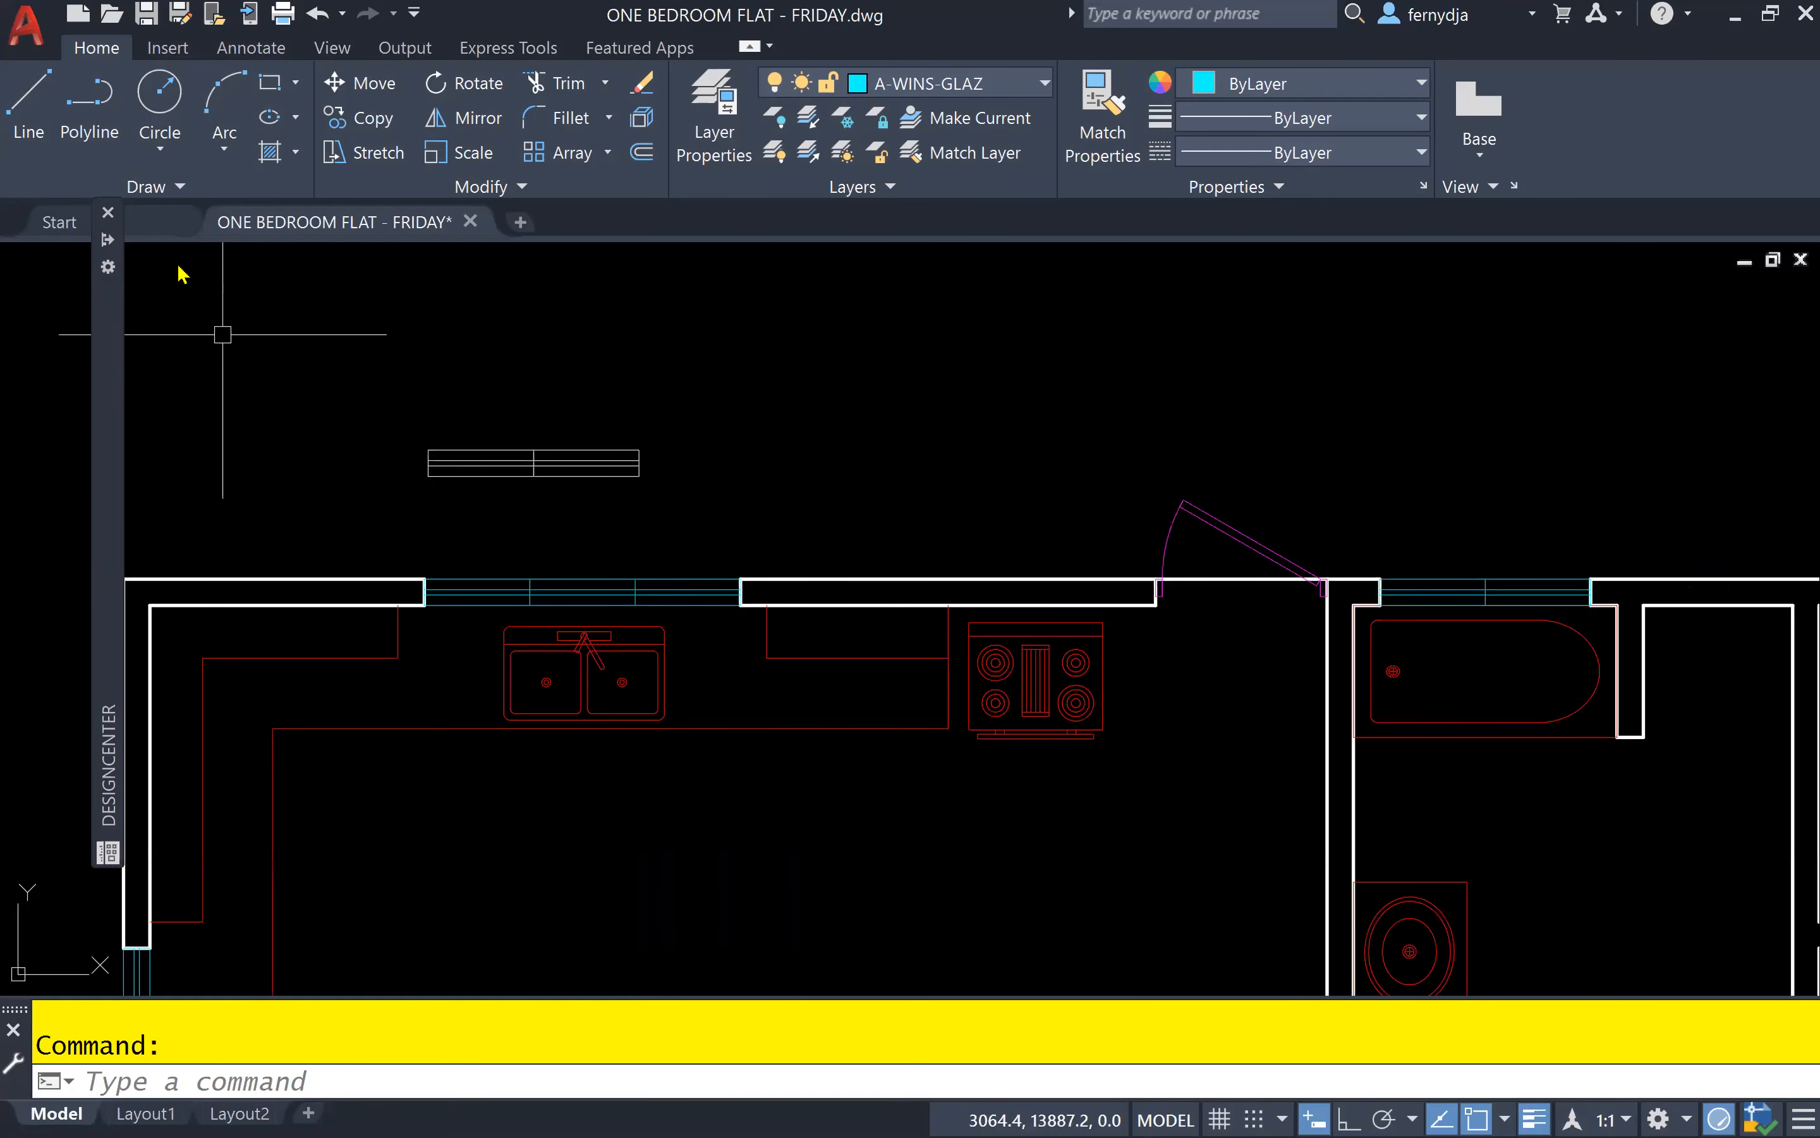
{"action": "left_click", "coordinate": [108, 214]}
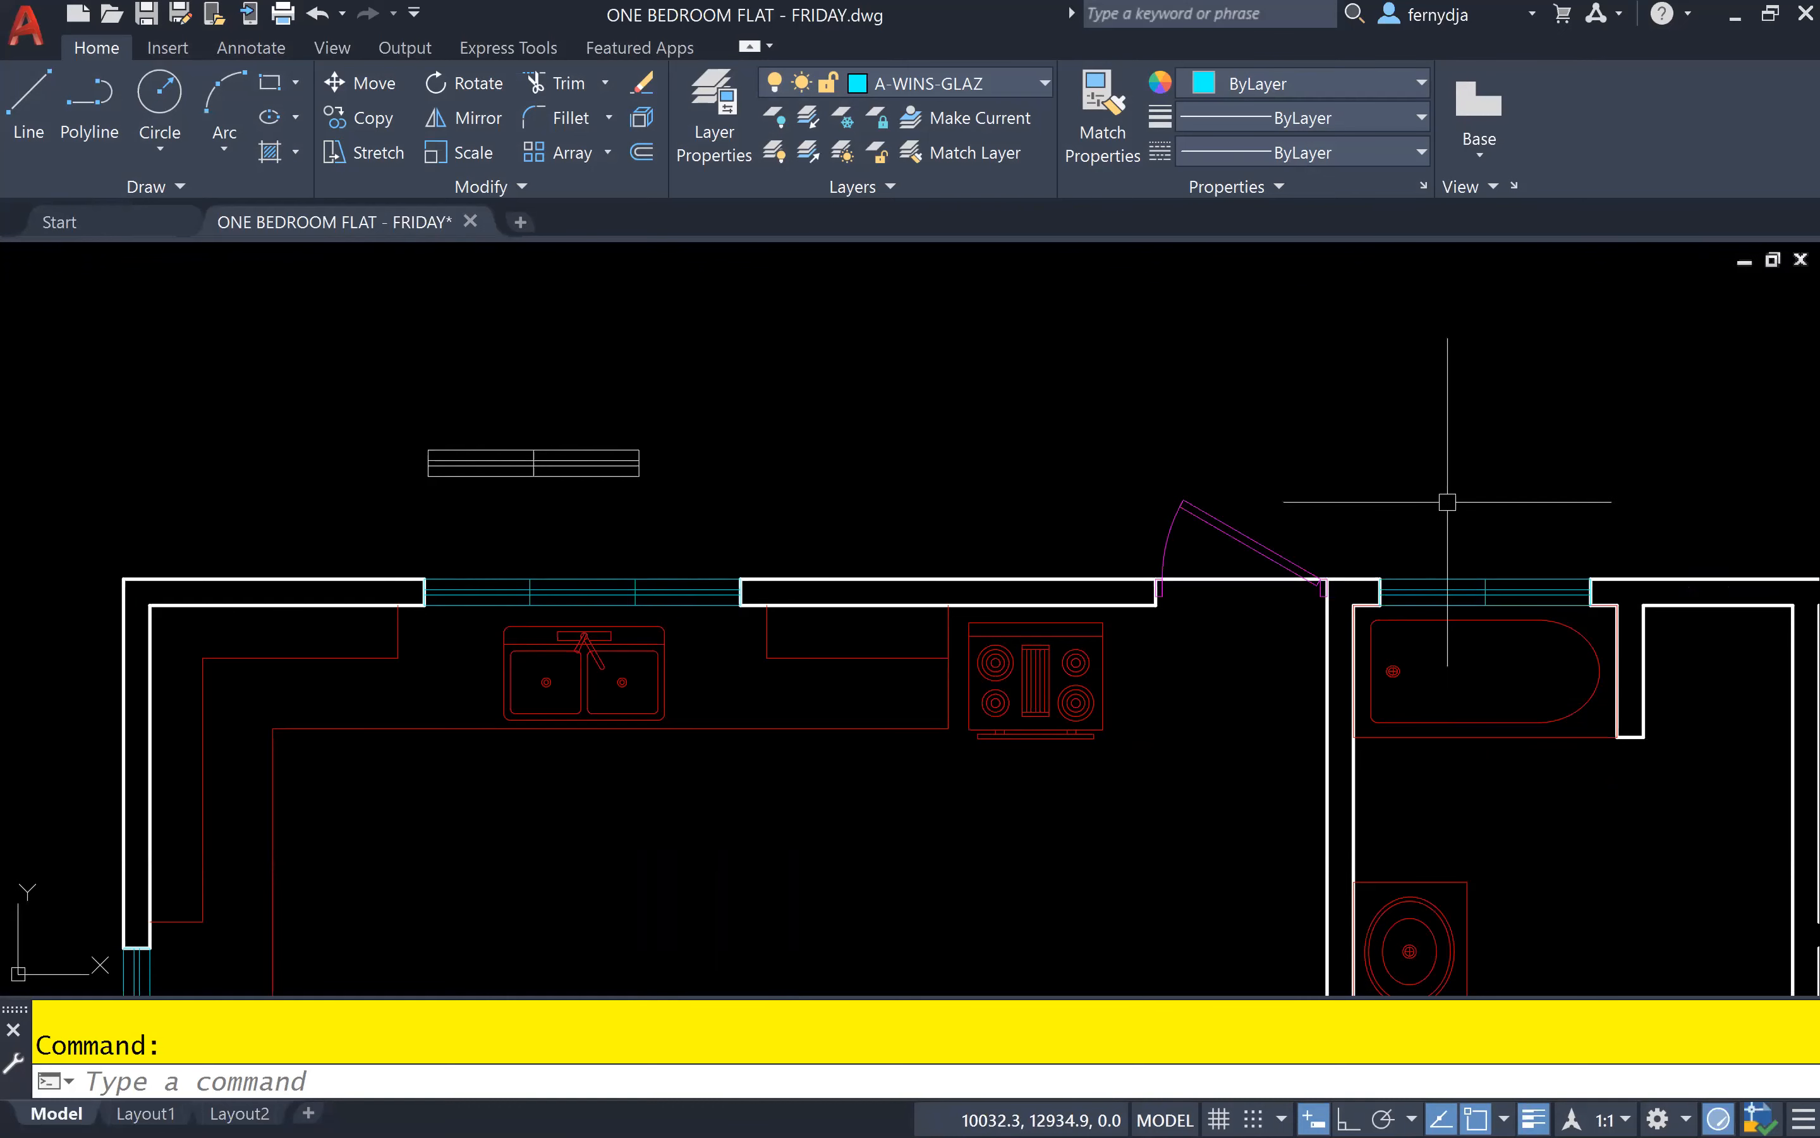
{"action": "mouse_move", "coordinate": [1504, 537]}
{"action": "middle_mouse_down"}
{"action": "mouse_move", "coordinate": [1056, 516]}
{"action": "mouse_move", "coordinate": [1078, 470]}
{"action": "middle_mouse_up"}
{"action": "left_click", "coordinate": [1071, 497]}
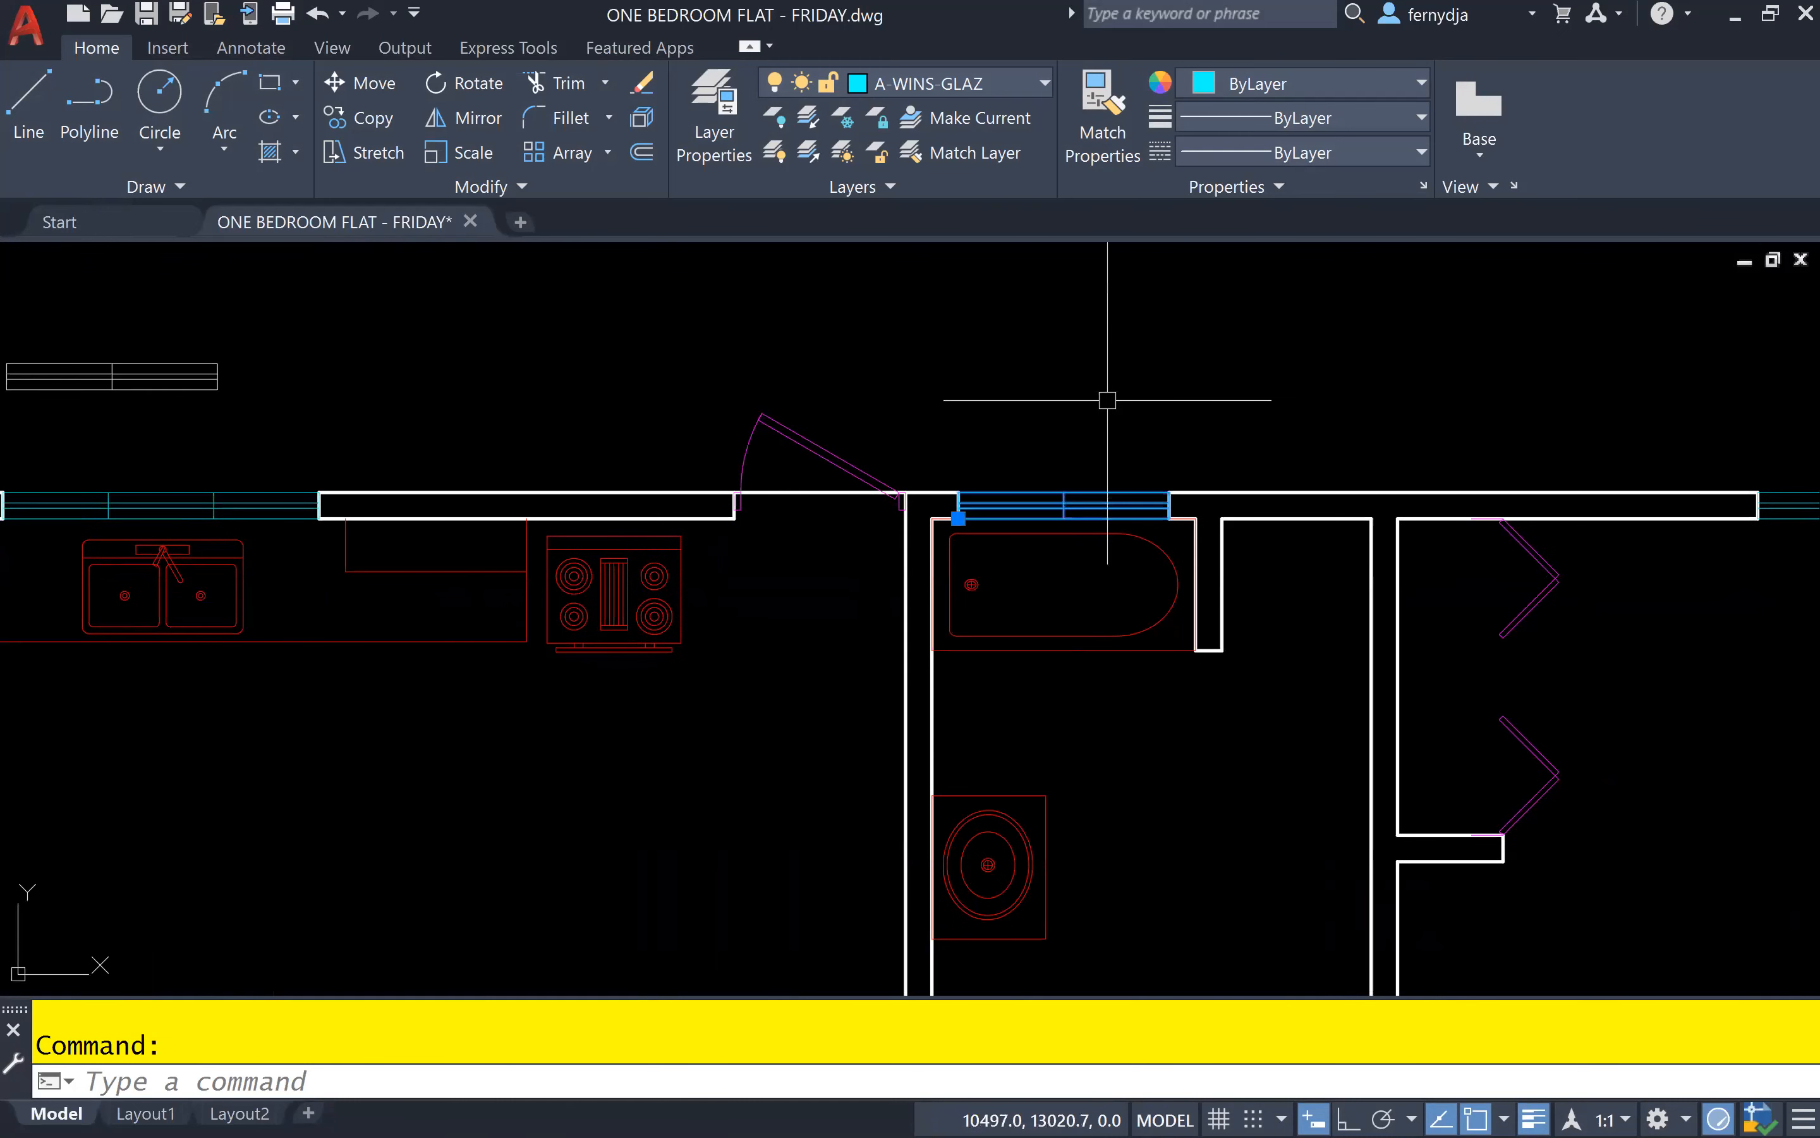
{"action": "key", "text": "Delete"}
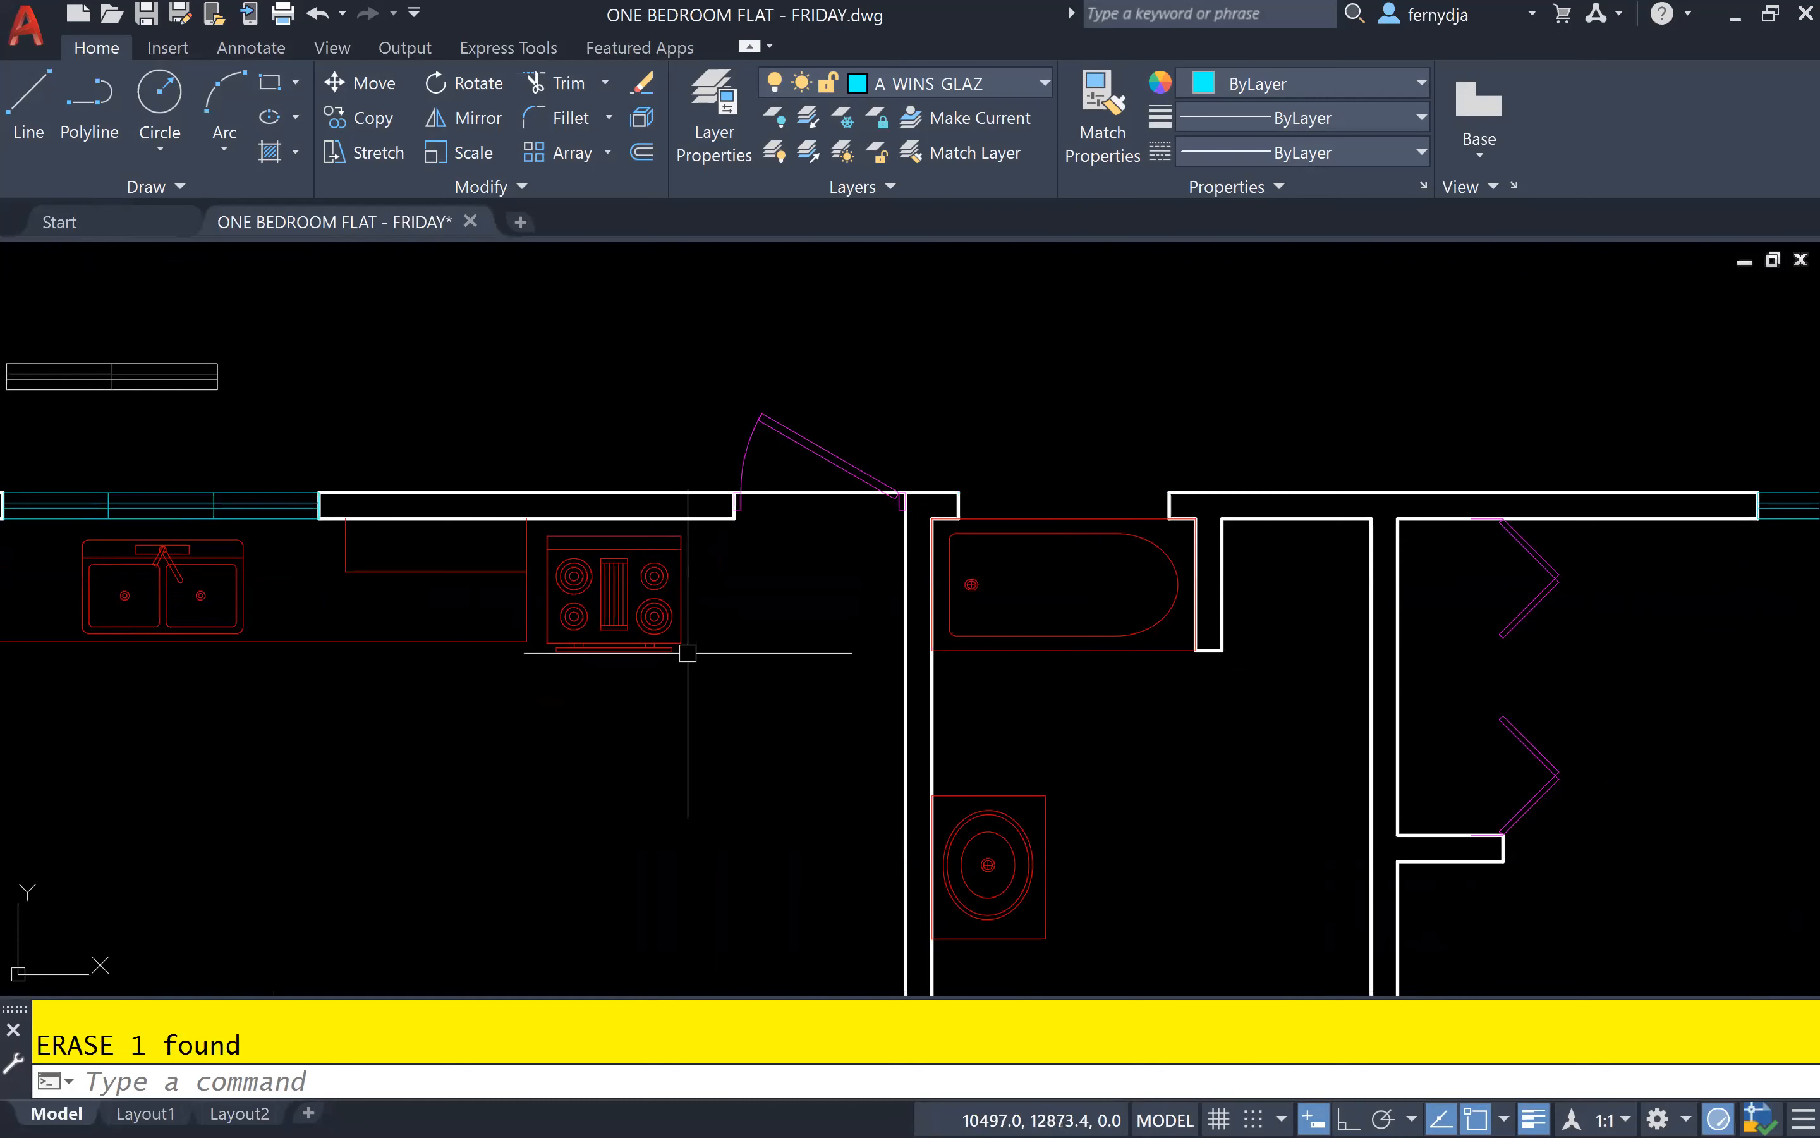
- Erase the window block in the kitchen's left exterior wall, just above the refrigerator
{"action": "scroll", "coordinate": [687, 650], "scroll_direction": "down", "scroll_amount": 3}
{"action": "left_click", "coordinate": [557, 670]}
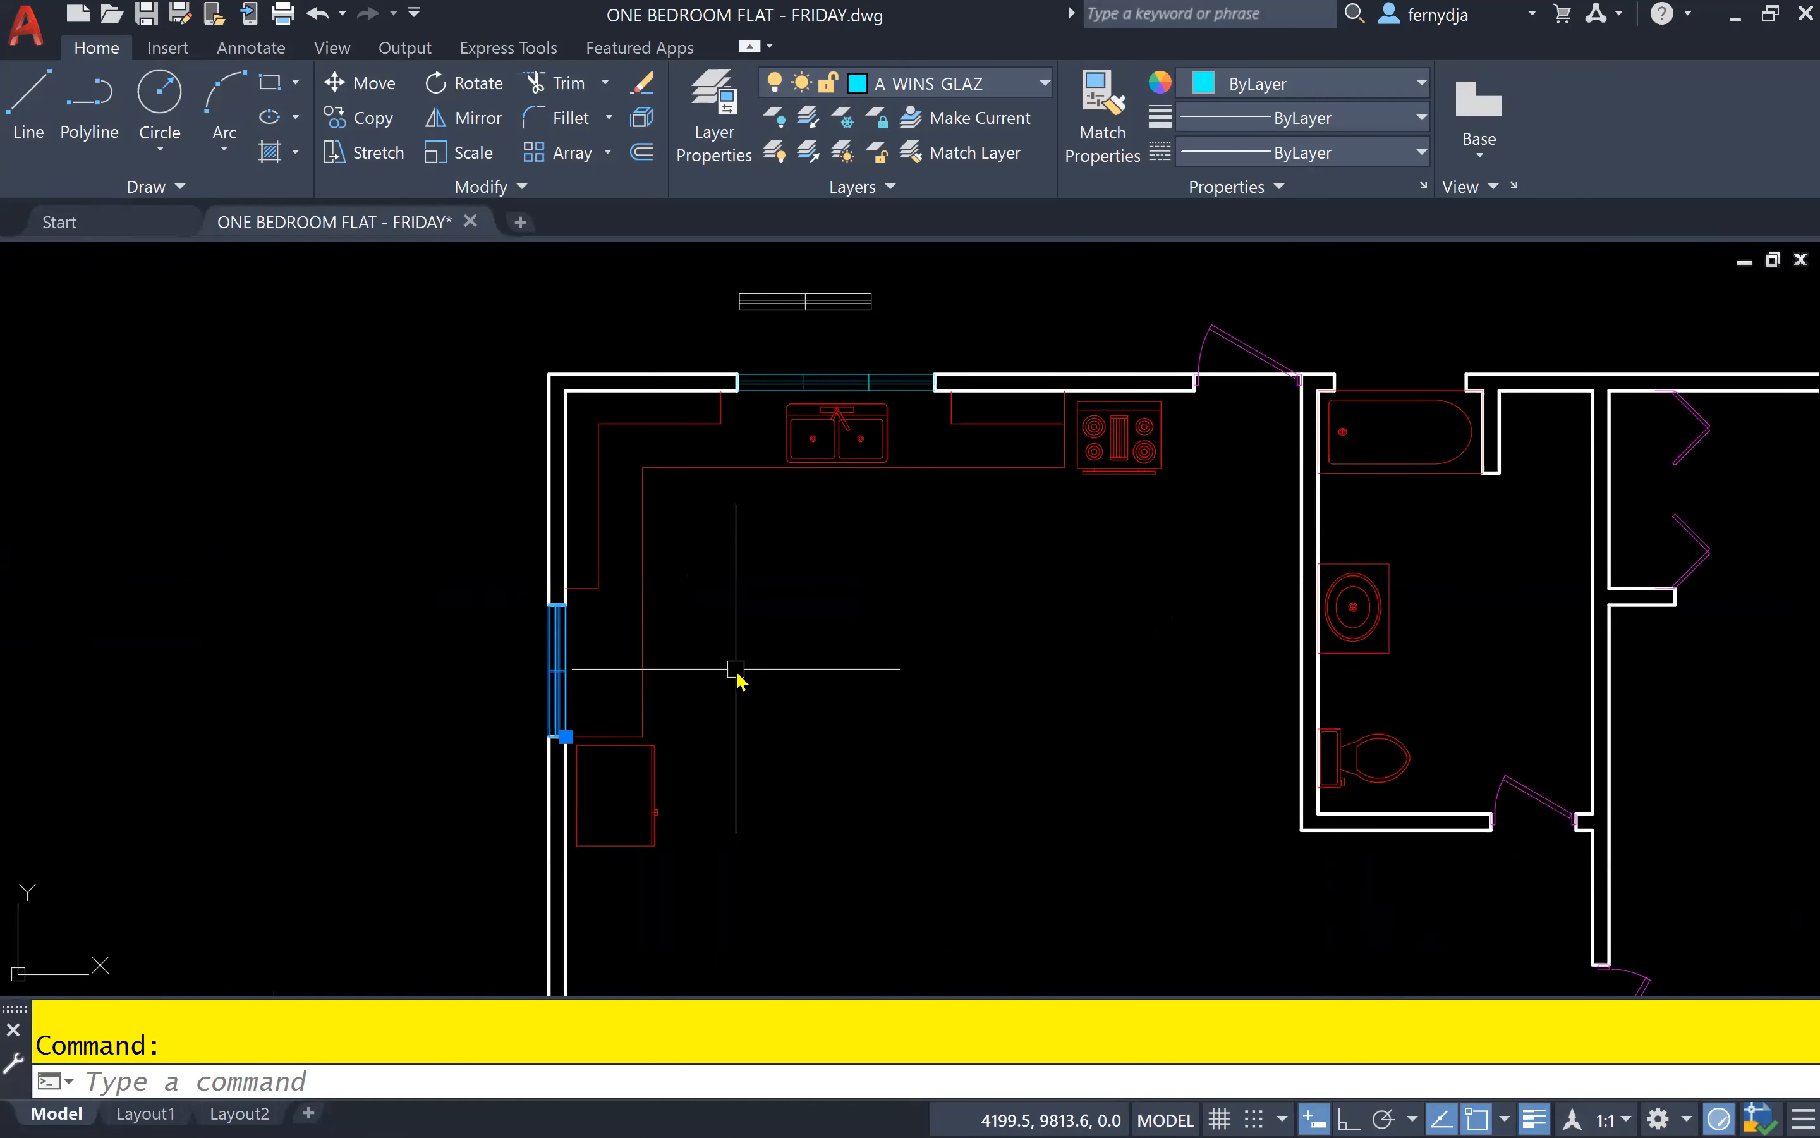
{"action": "key", "text": "Delete"}
- Start the Insert command and review the recent blocks and the current drawing's blocks
{"action": "middle_click_drag", "start_coordinate": [1055, 601], "coordinate": [740, 732]}
{"action": "type", "text": "I"}
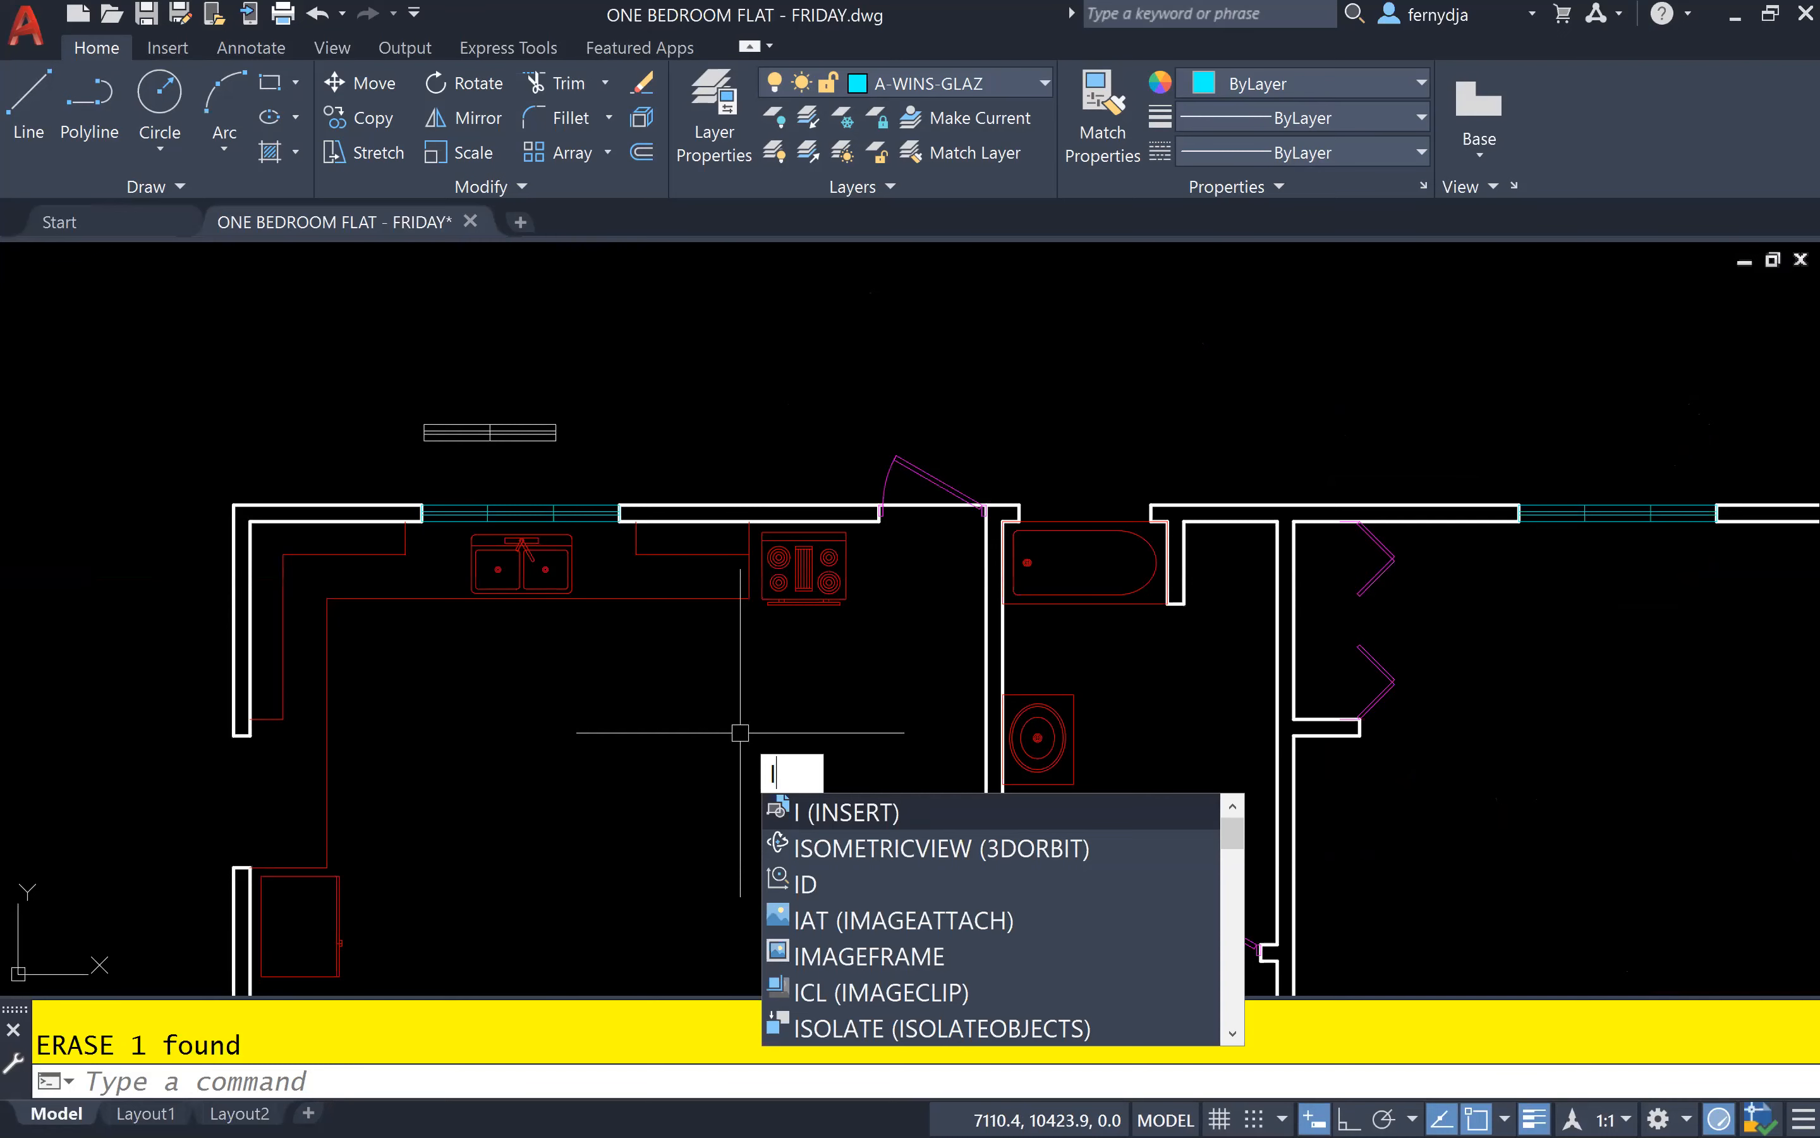
{"action": "key", "text": "Return"}
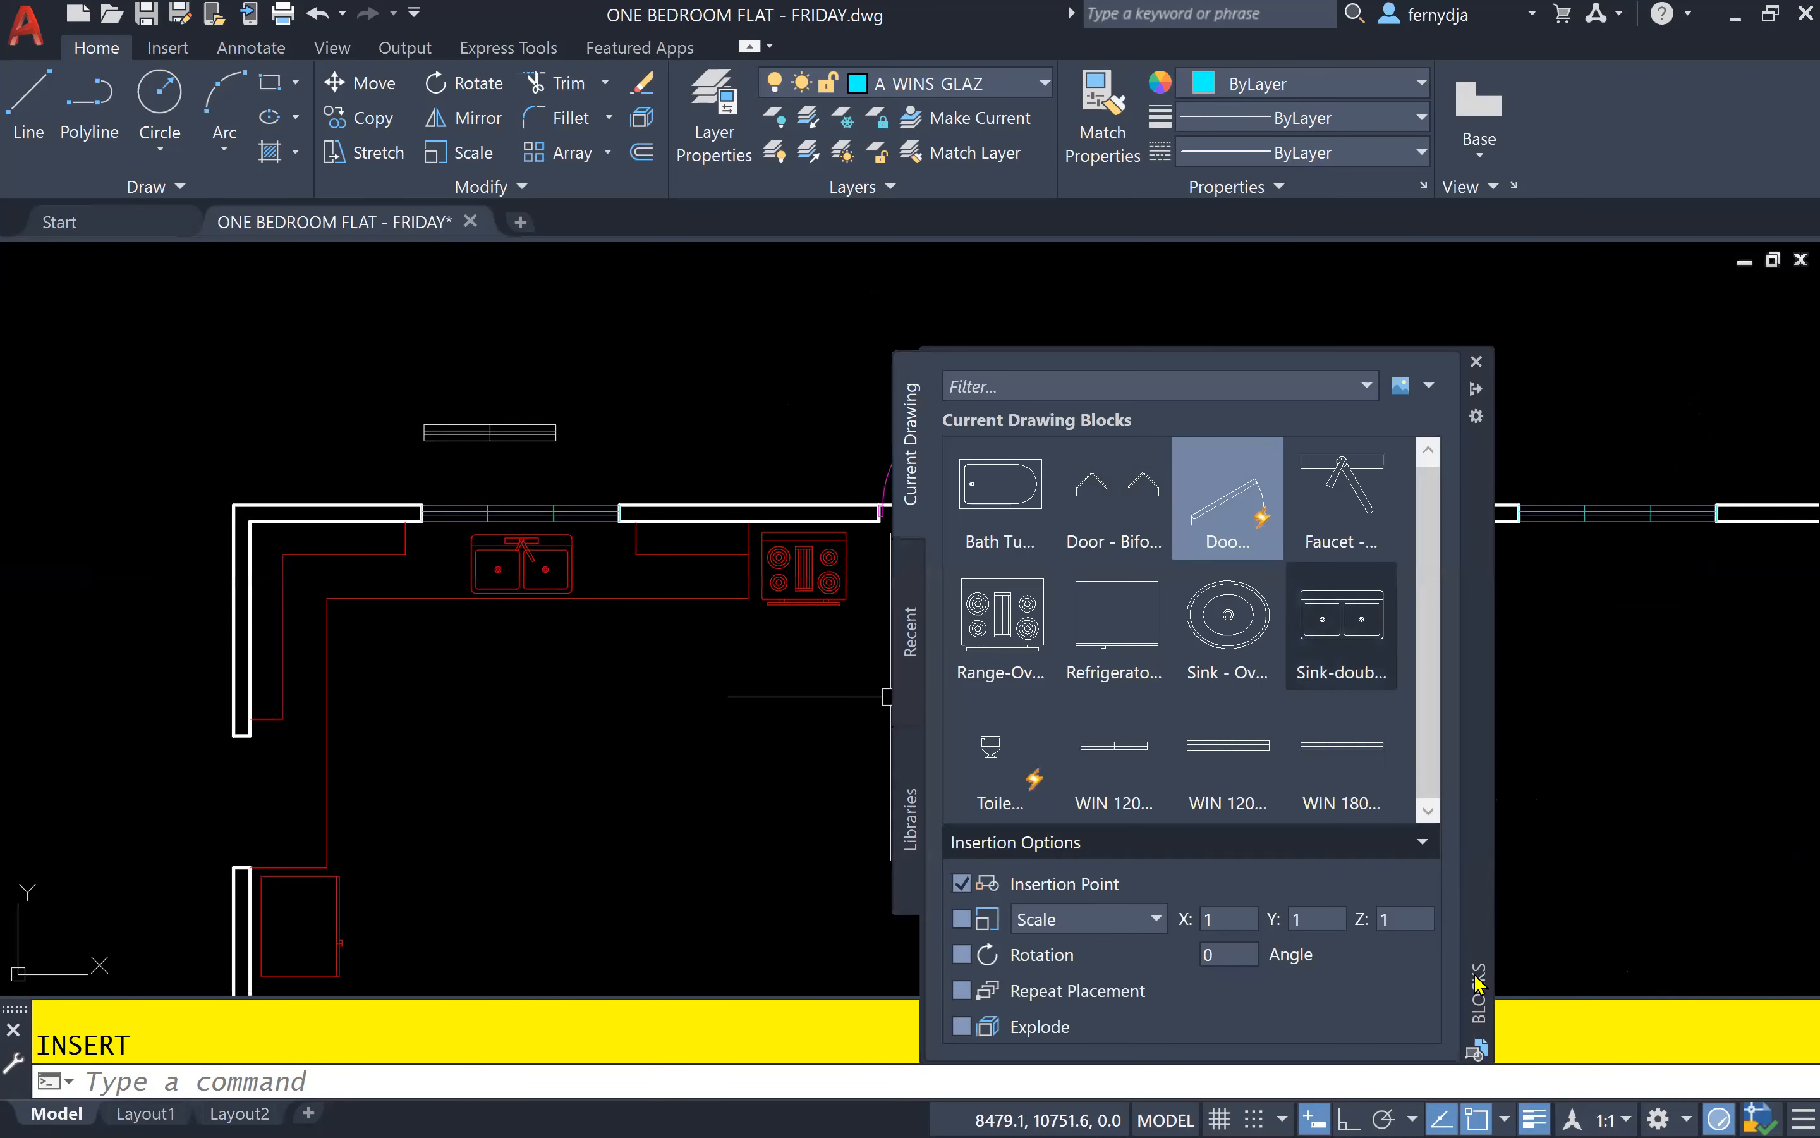
{"action": "left_click", "coordinate": [902, 659]}
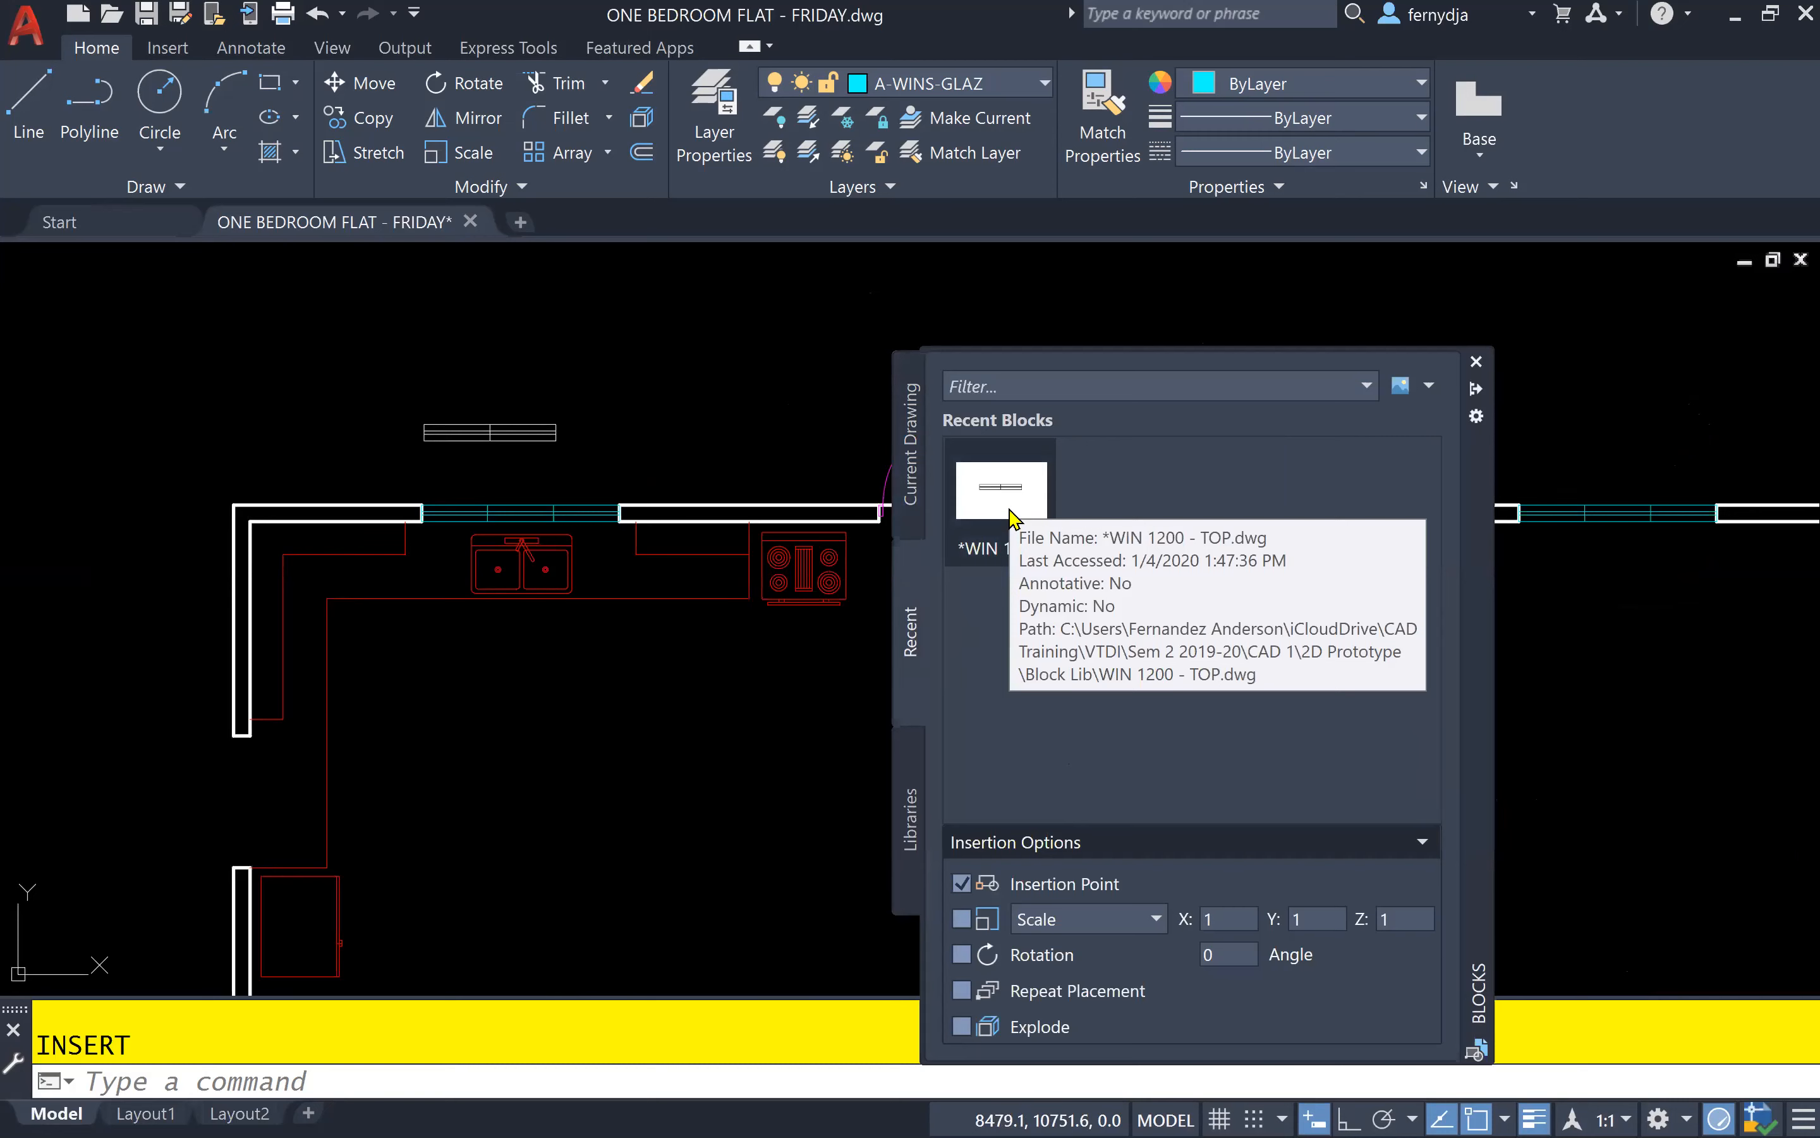
{"action": "left_click", "coordinate": [911, 482]}
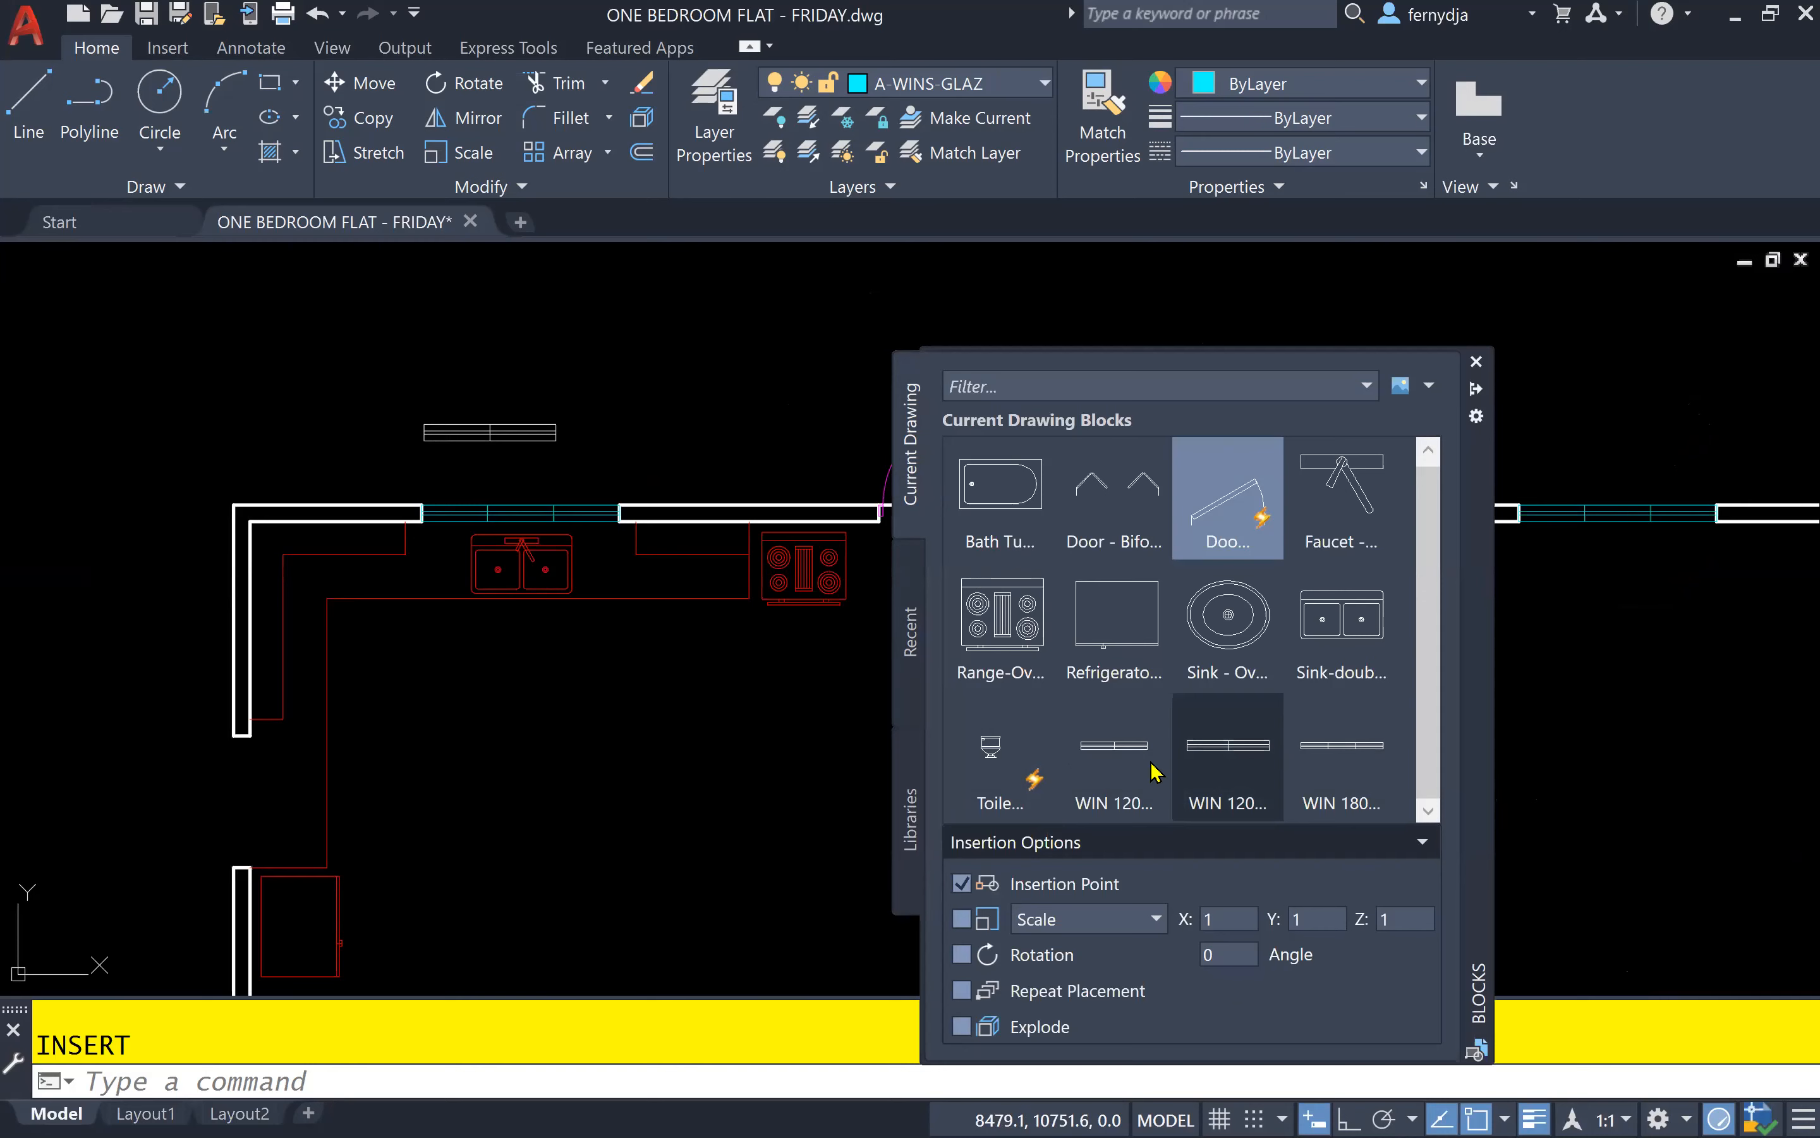
- Compare the previews and names of the WIN 1200 and WIN 1800 window blocks in the current drawing
{"action": "mouse_move", "coordinate": [1144, 771]}
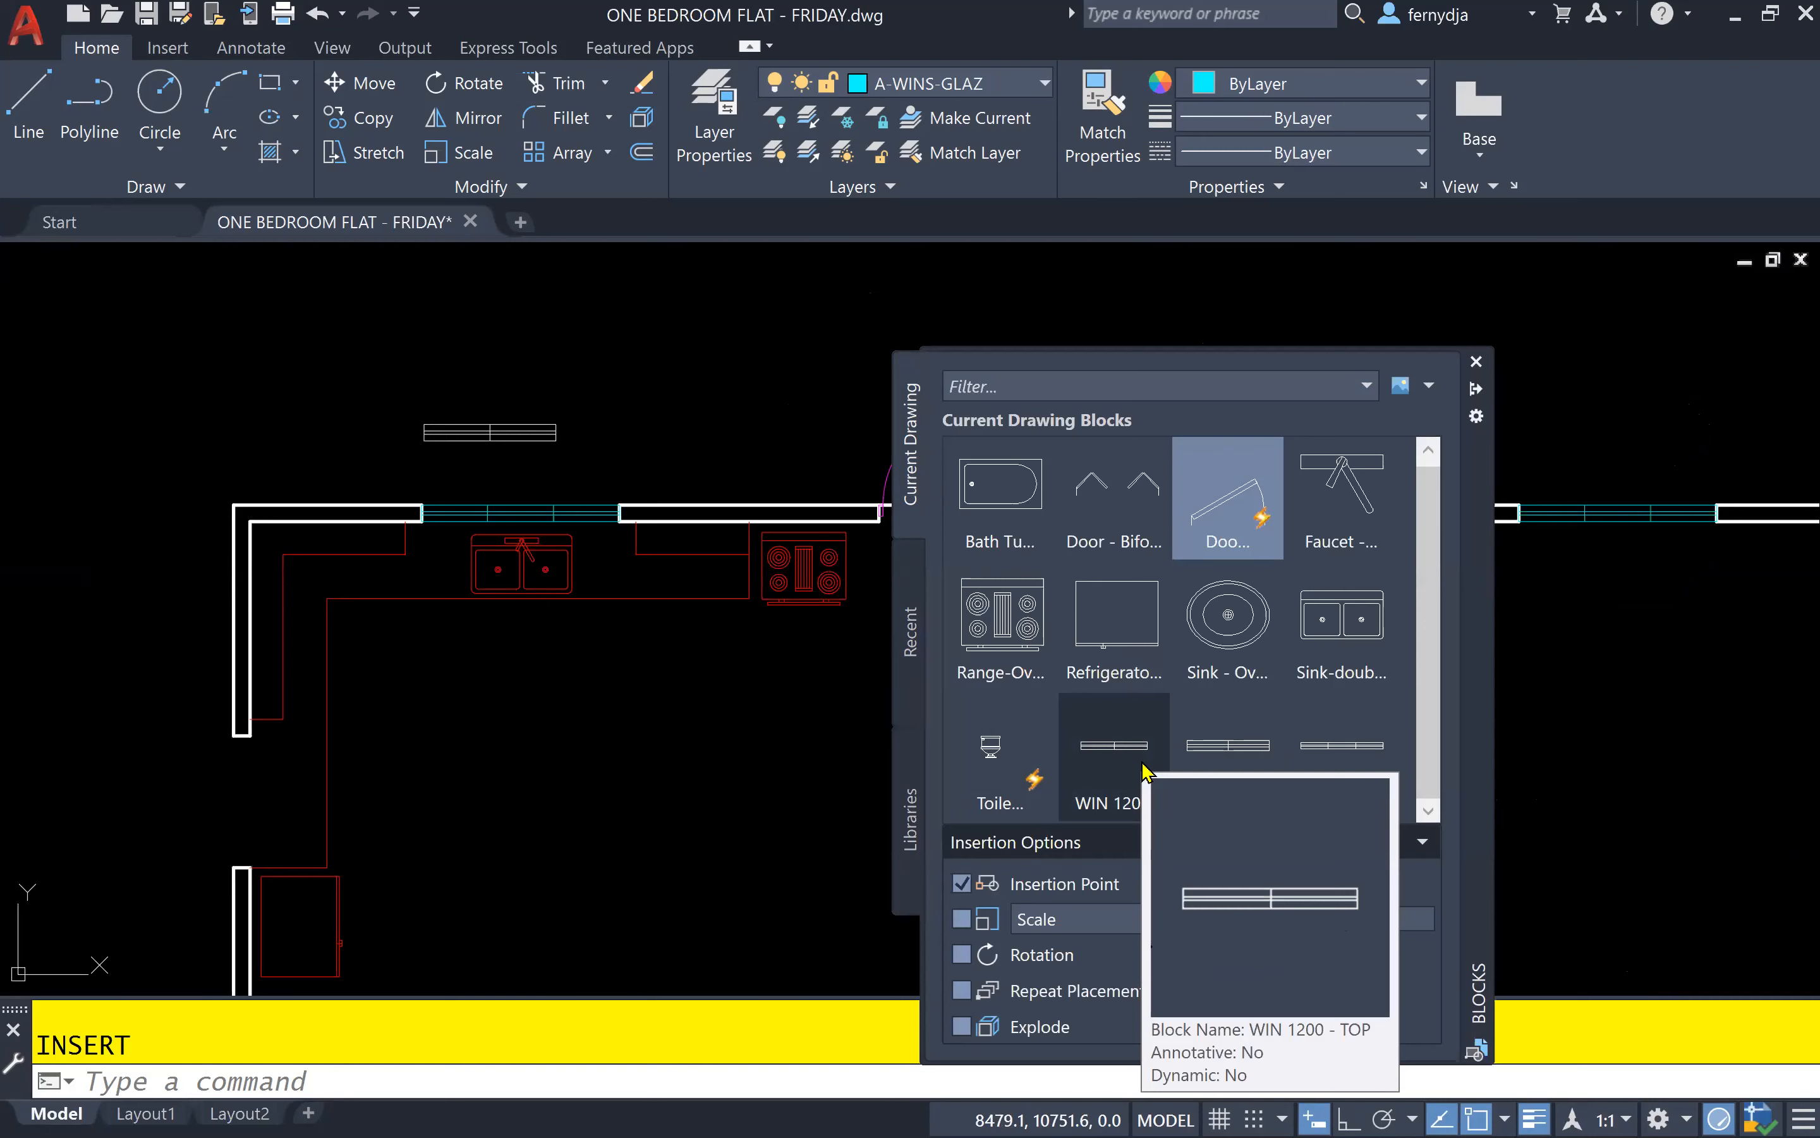
{"action": "mouse_move", "coordinate": [1218, 762]}
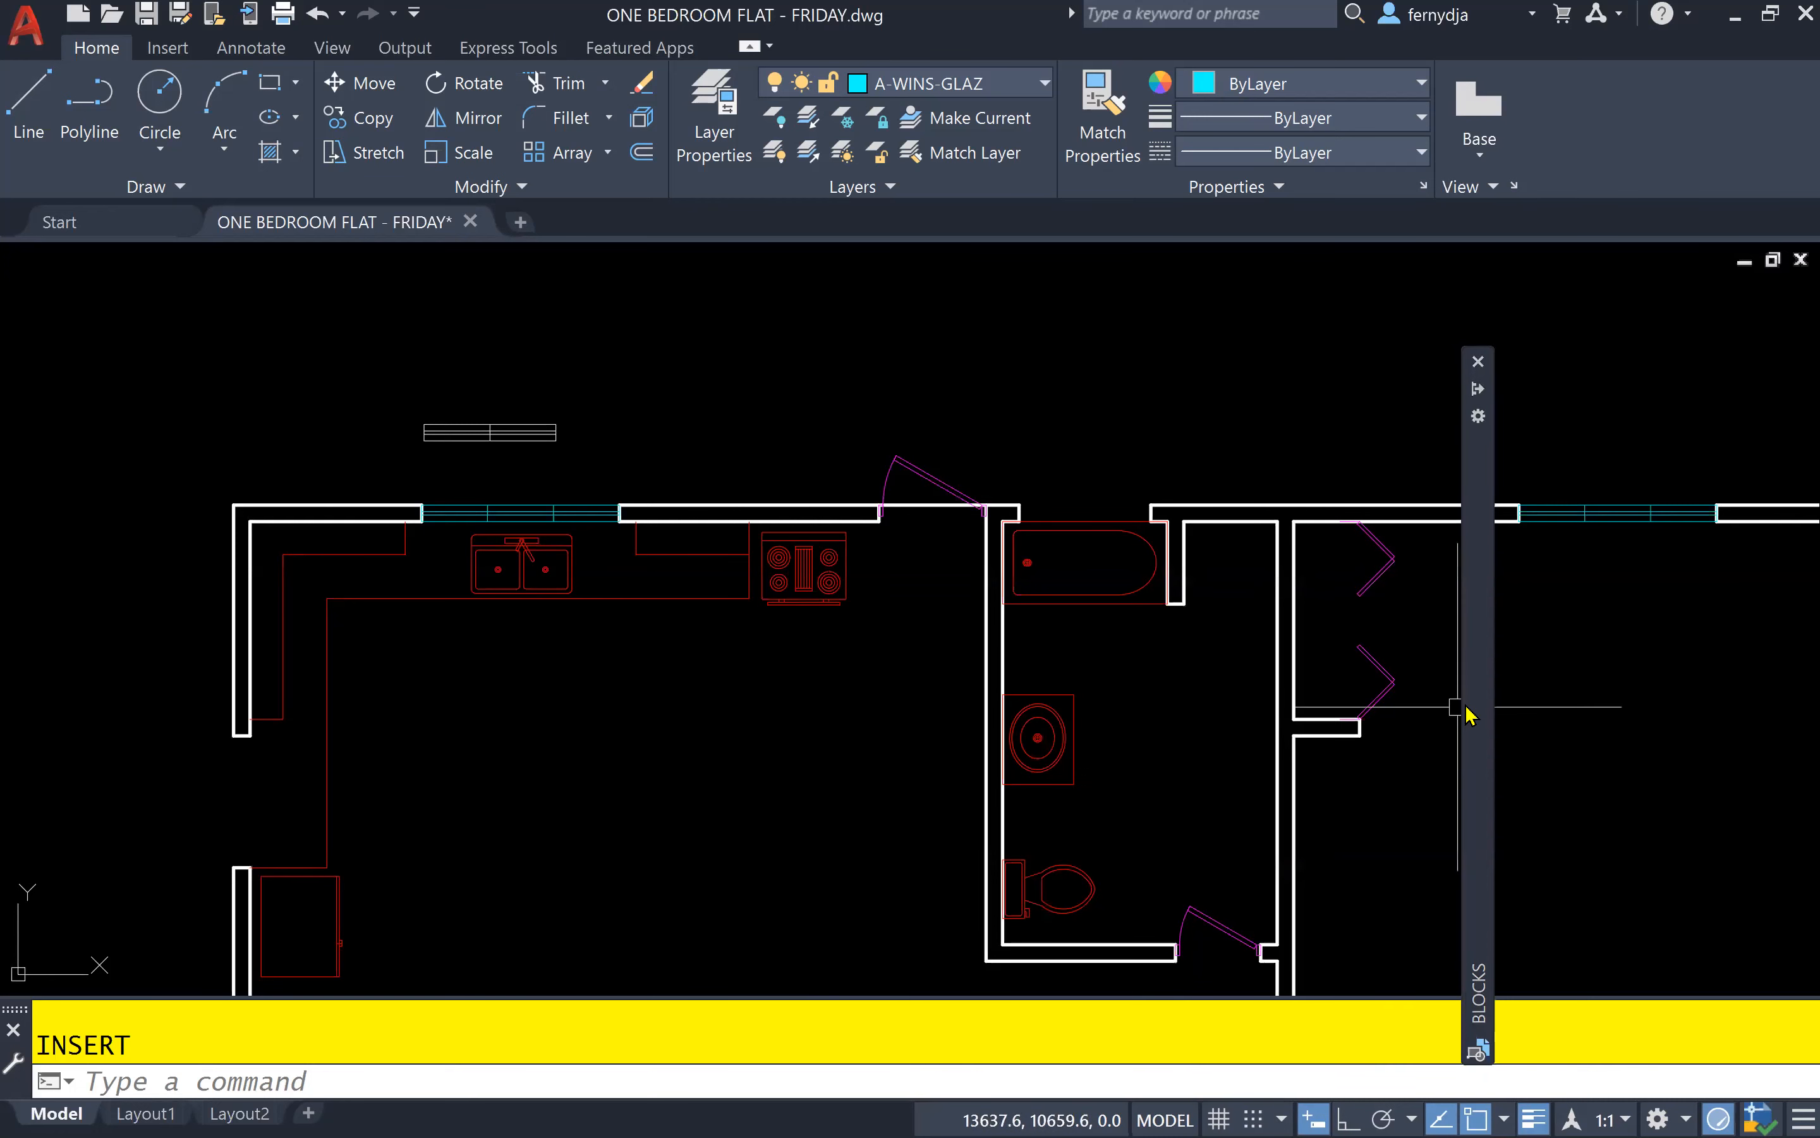
{"action": "mouse_move", "coordinate": [1476, 708]}
{"action": "mouse_move", "coordinate": [1104, 766]}
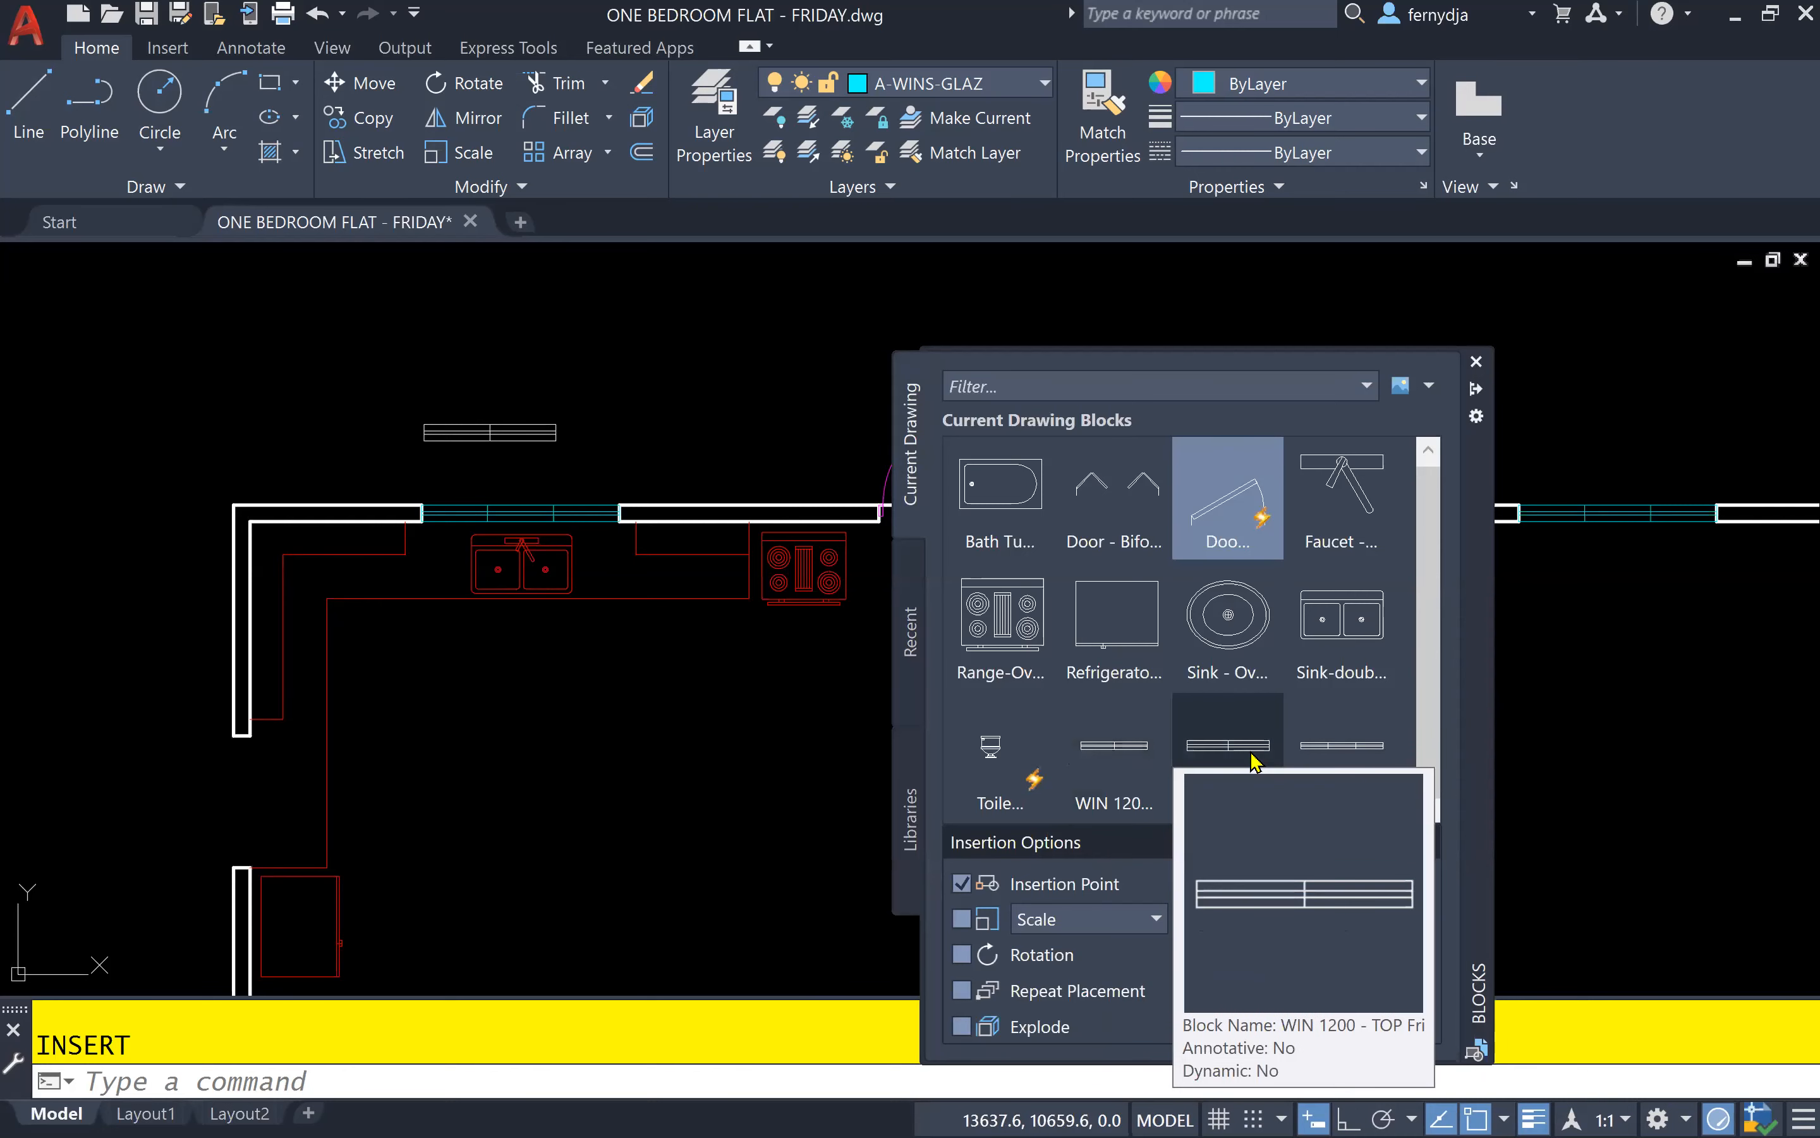
{"action": "mouse_move", "coordinate": [1346, 750]}
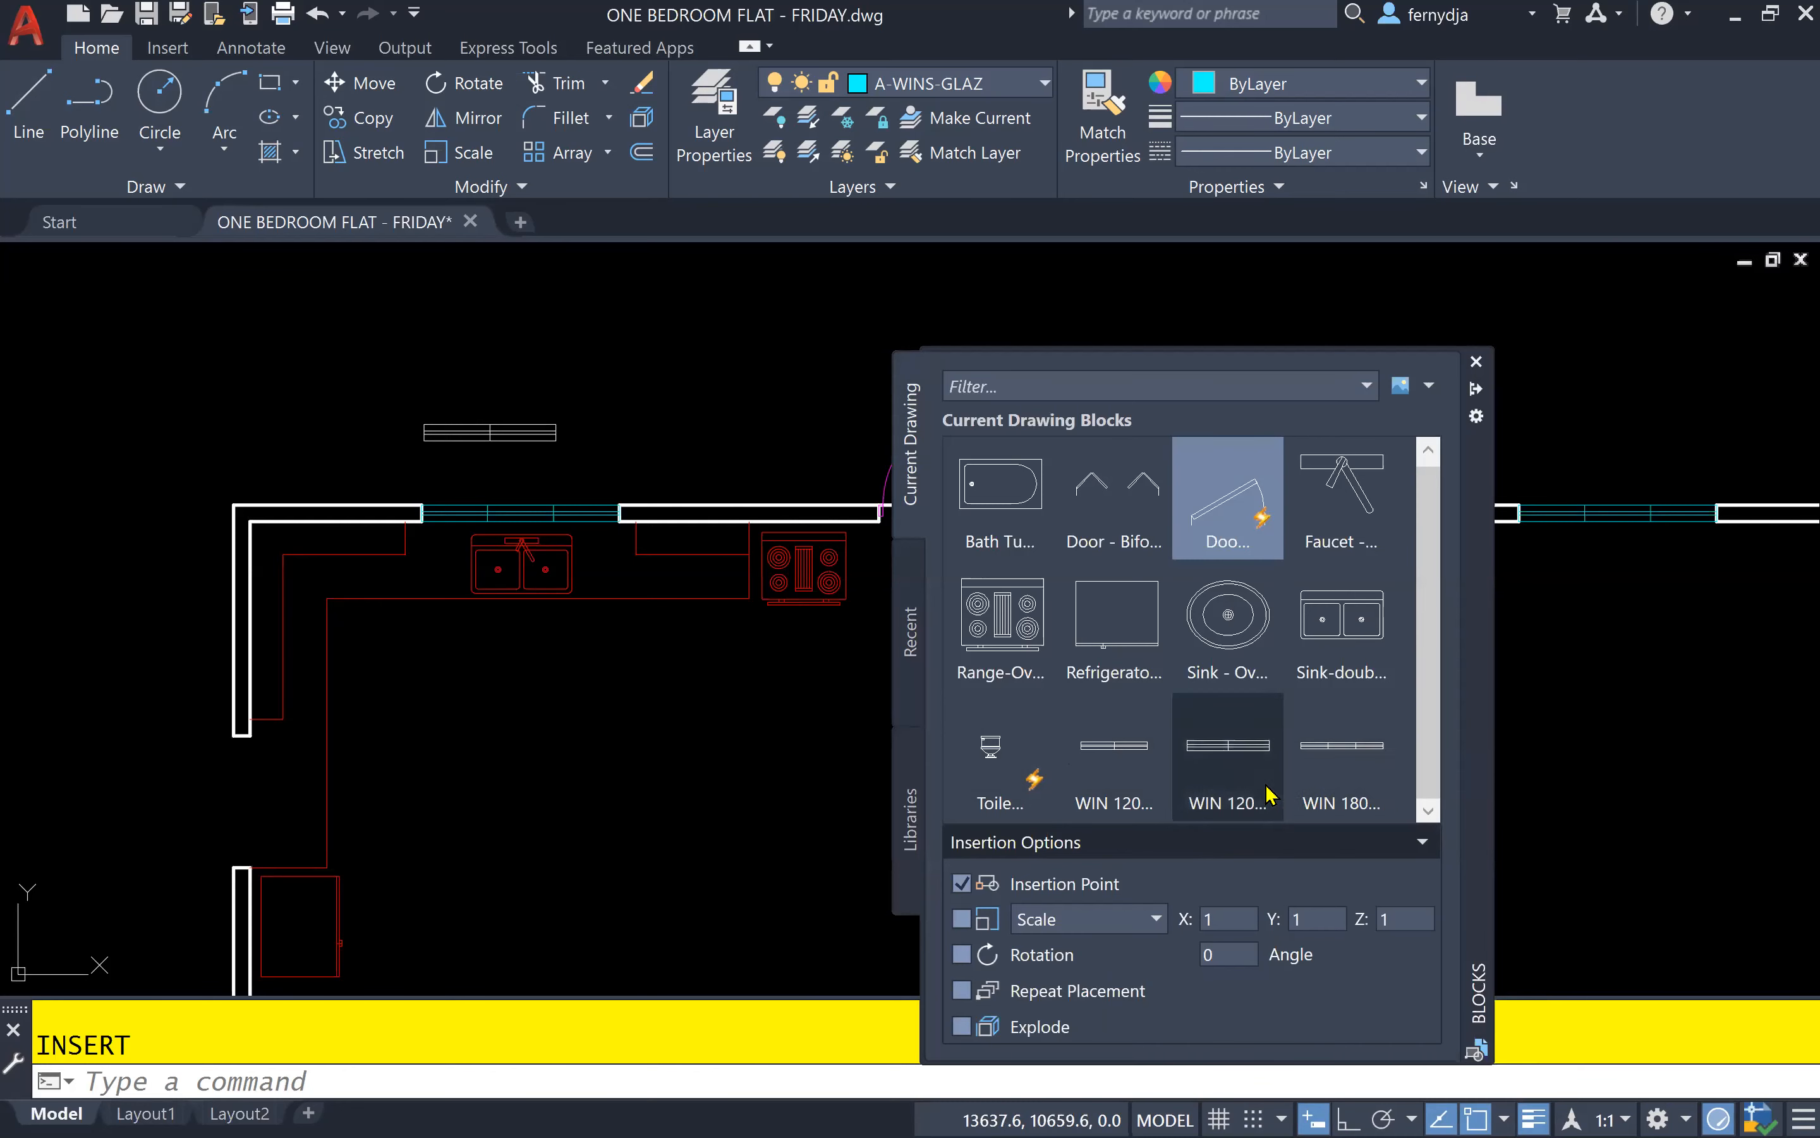
{"action": "scroll", "coordinate": [1335, 641], "scroll_direction": "up", "scroll_amount": 1}
{"action": "mouse_move", "coordinate": [1335, 657]}
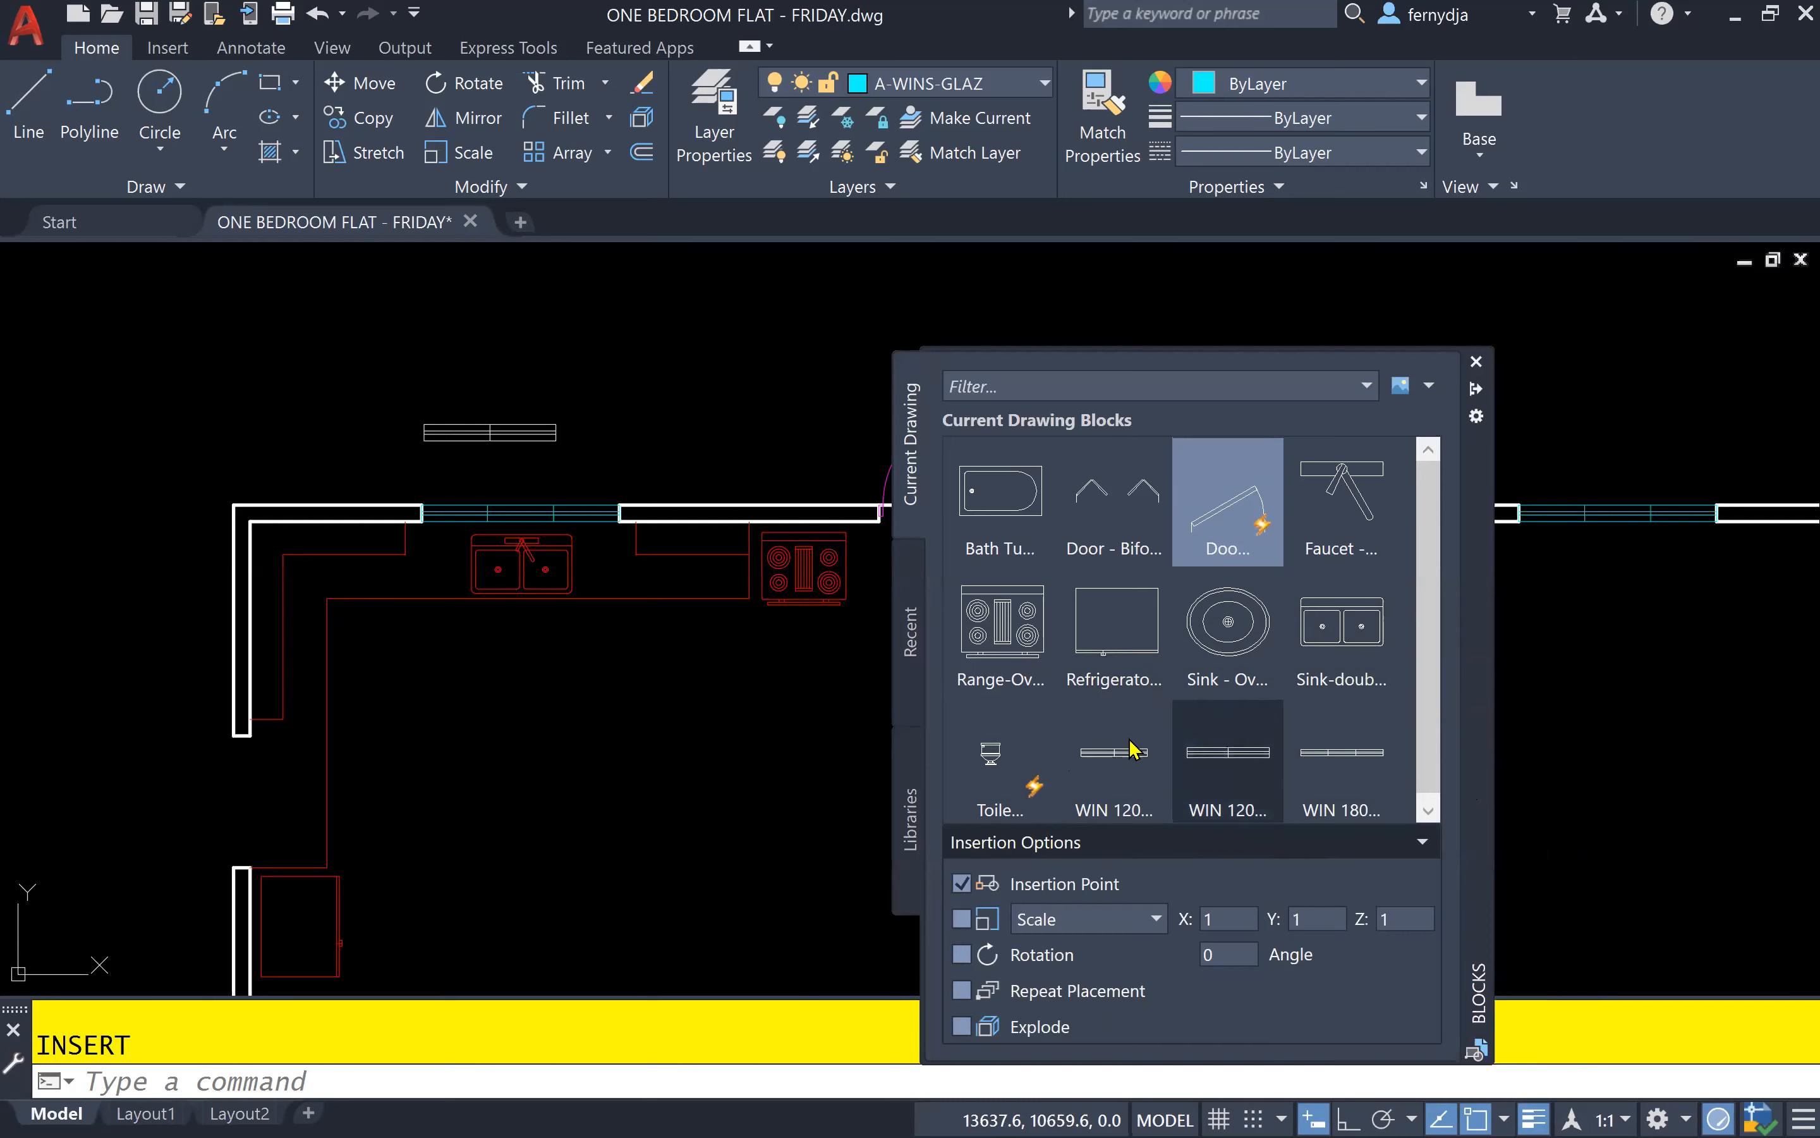
- Check the block thumbnail display options, the recent blocks and the block libraries page
{"action": "left_click", "coordinate": [1432, 387]}
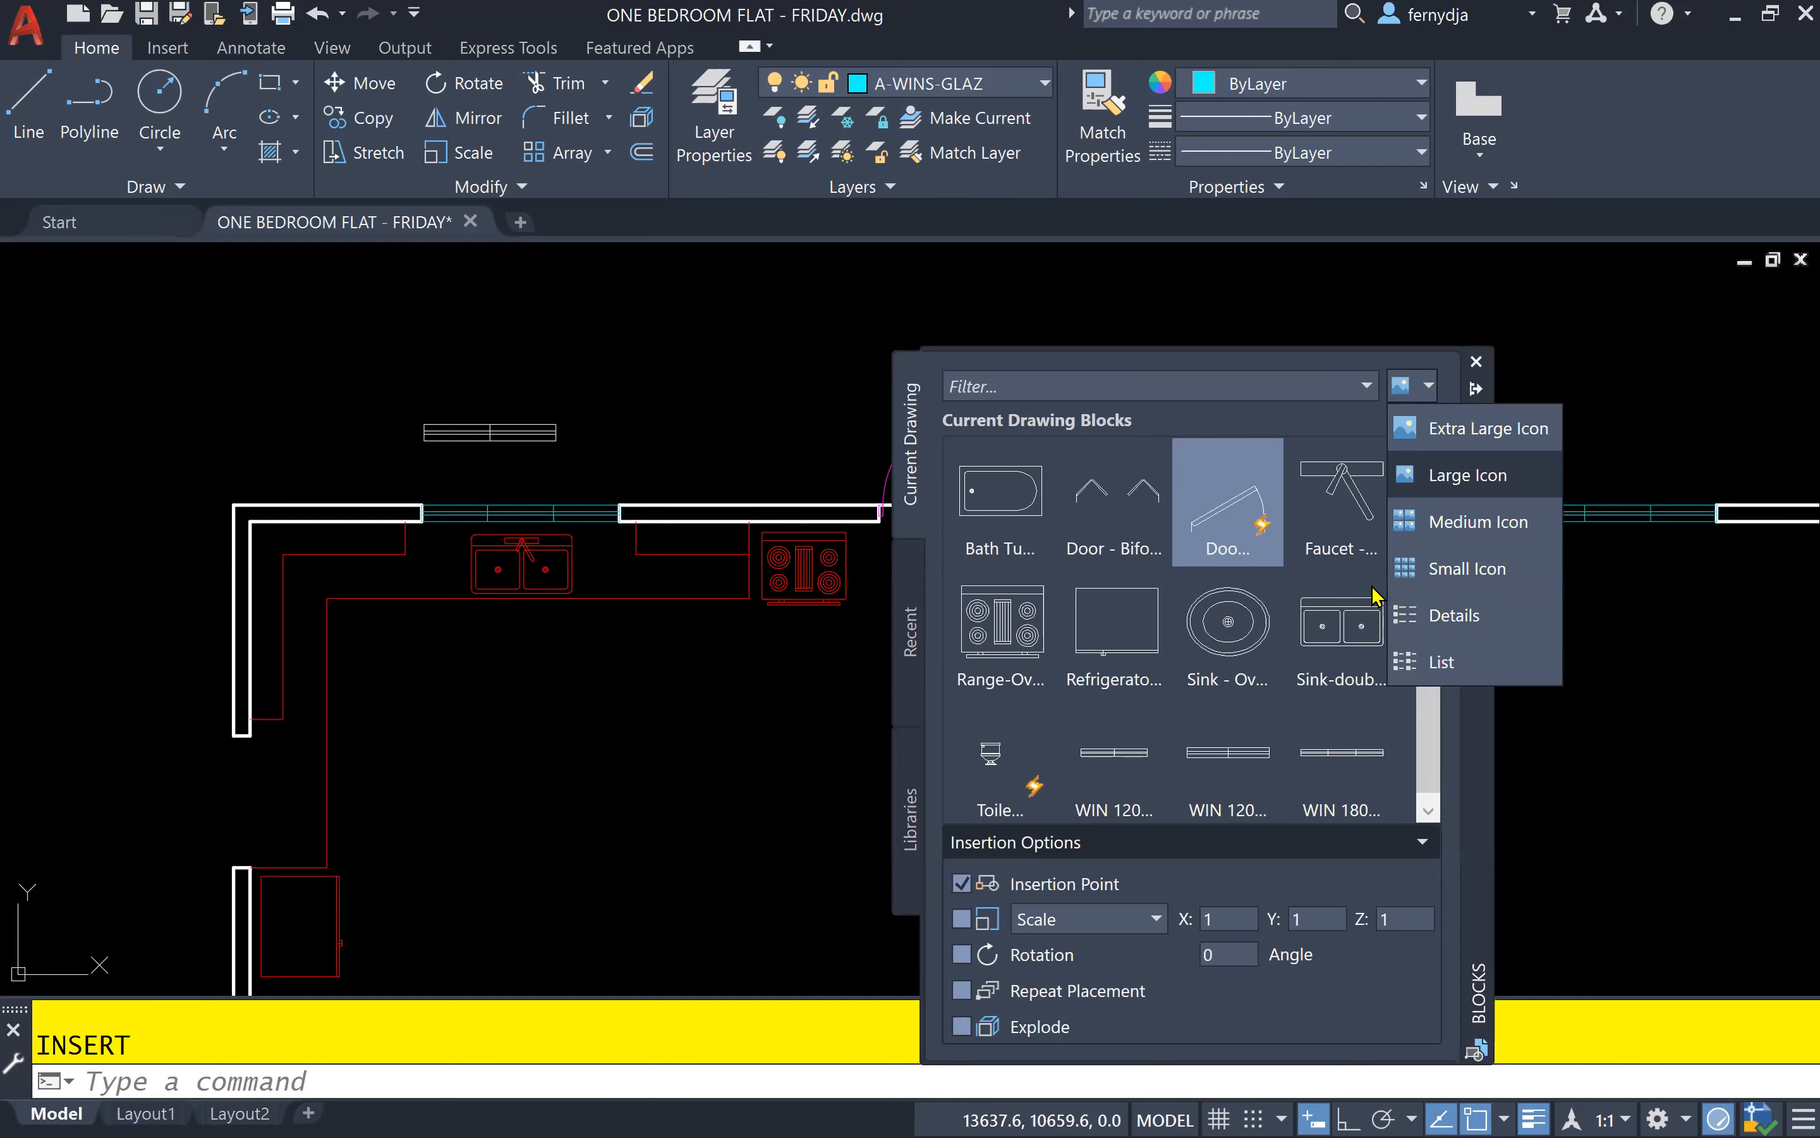
{"action": "left_click", "coordinate": [1259, 763]}
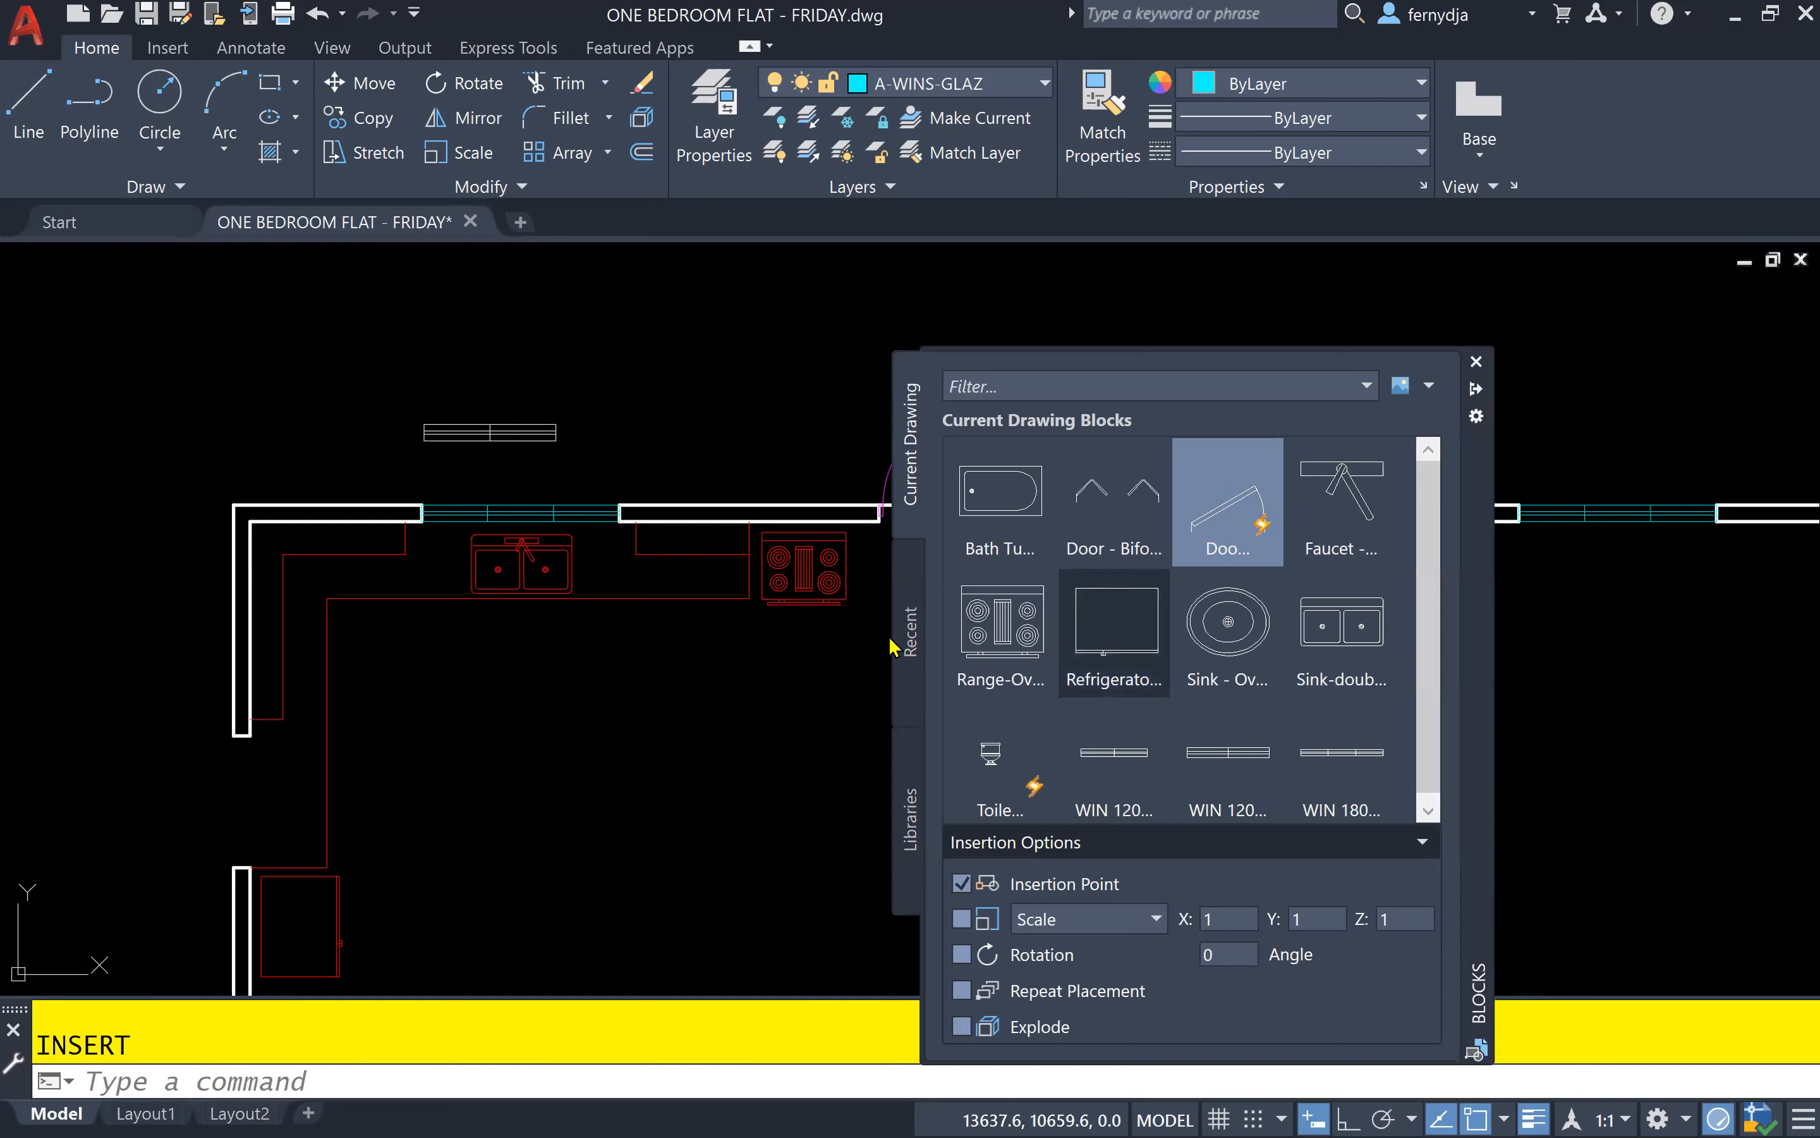
{"action": "left_click", "coordinate": [914, 640]}
{"action": "left_click", "coordinate": [911, 822]}
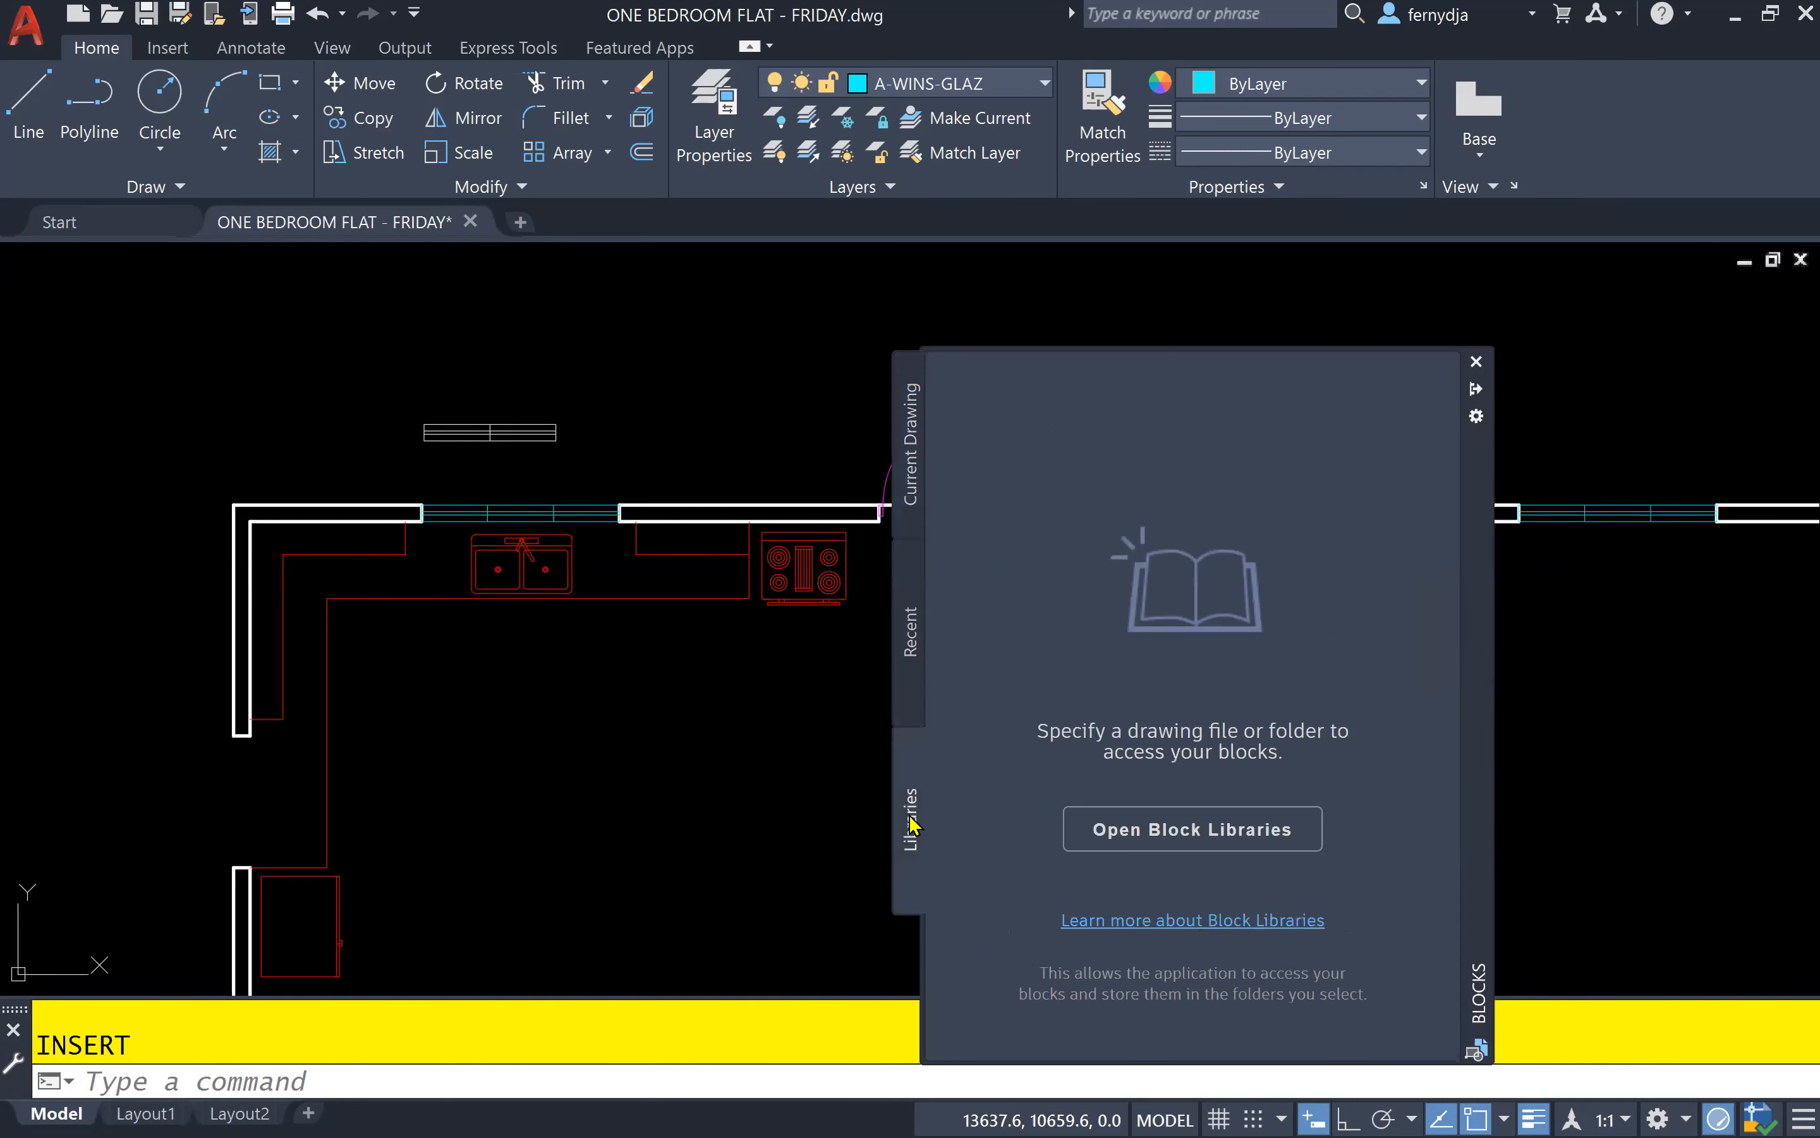
- Compare the recently used blocks with the blocks defined in the current drawing
{"action": "left_click", "coordinate": [912, 656]}
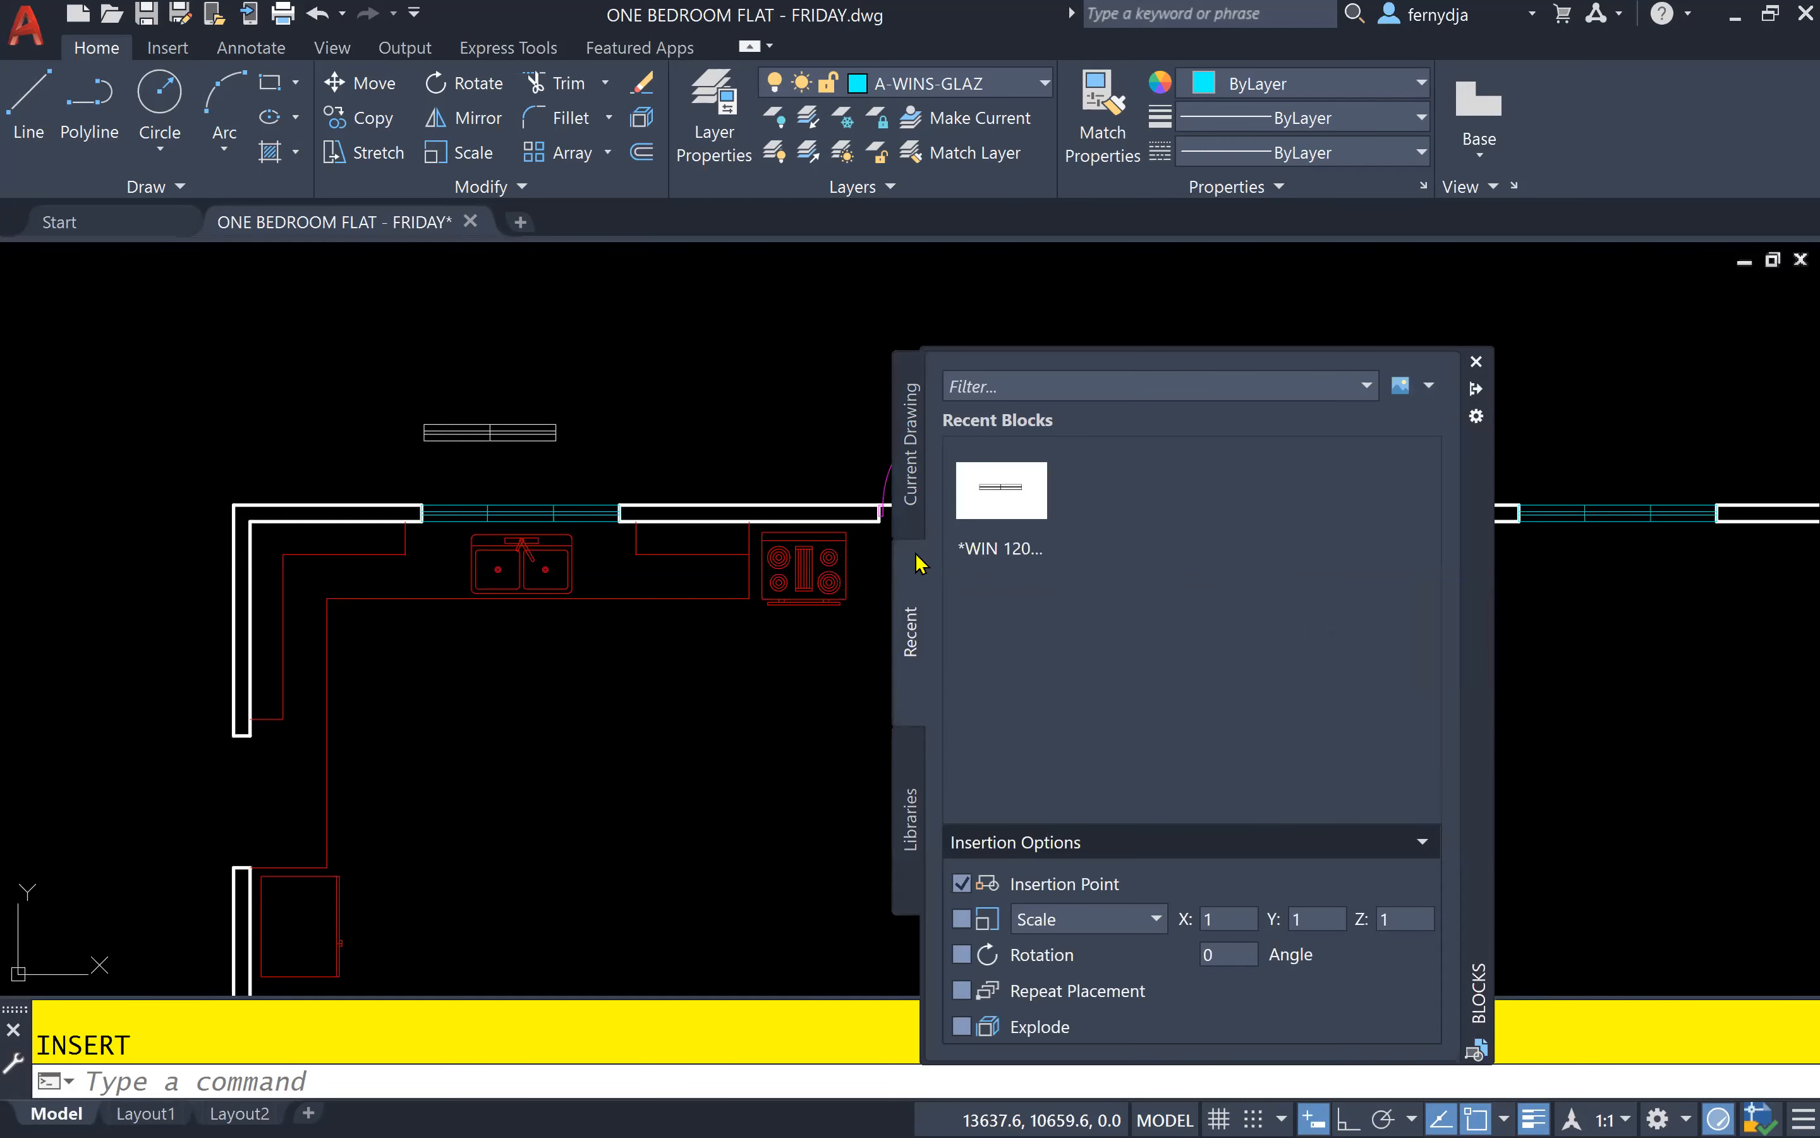
{"action": "left_click", "coordinate": [918, 486]}
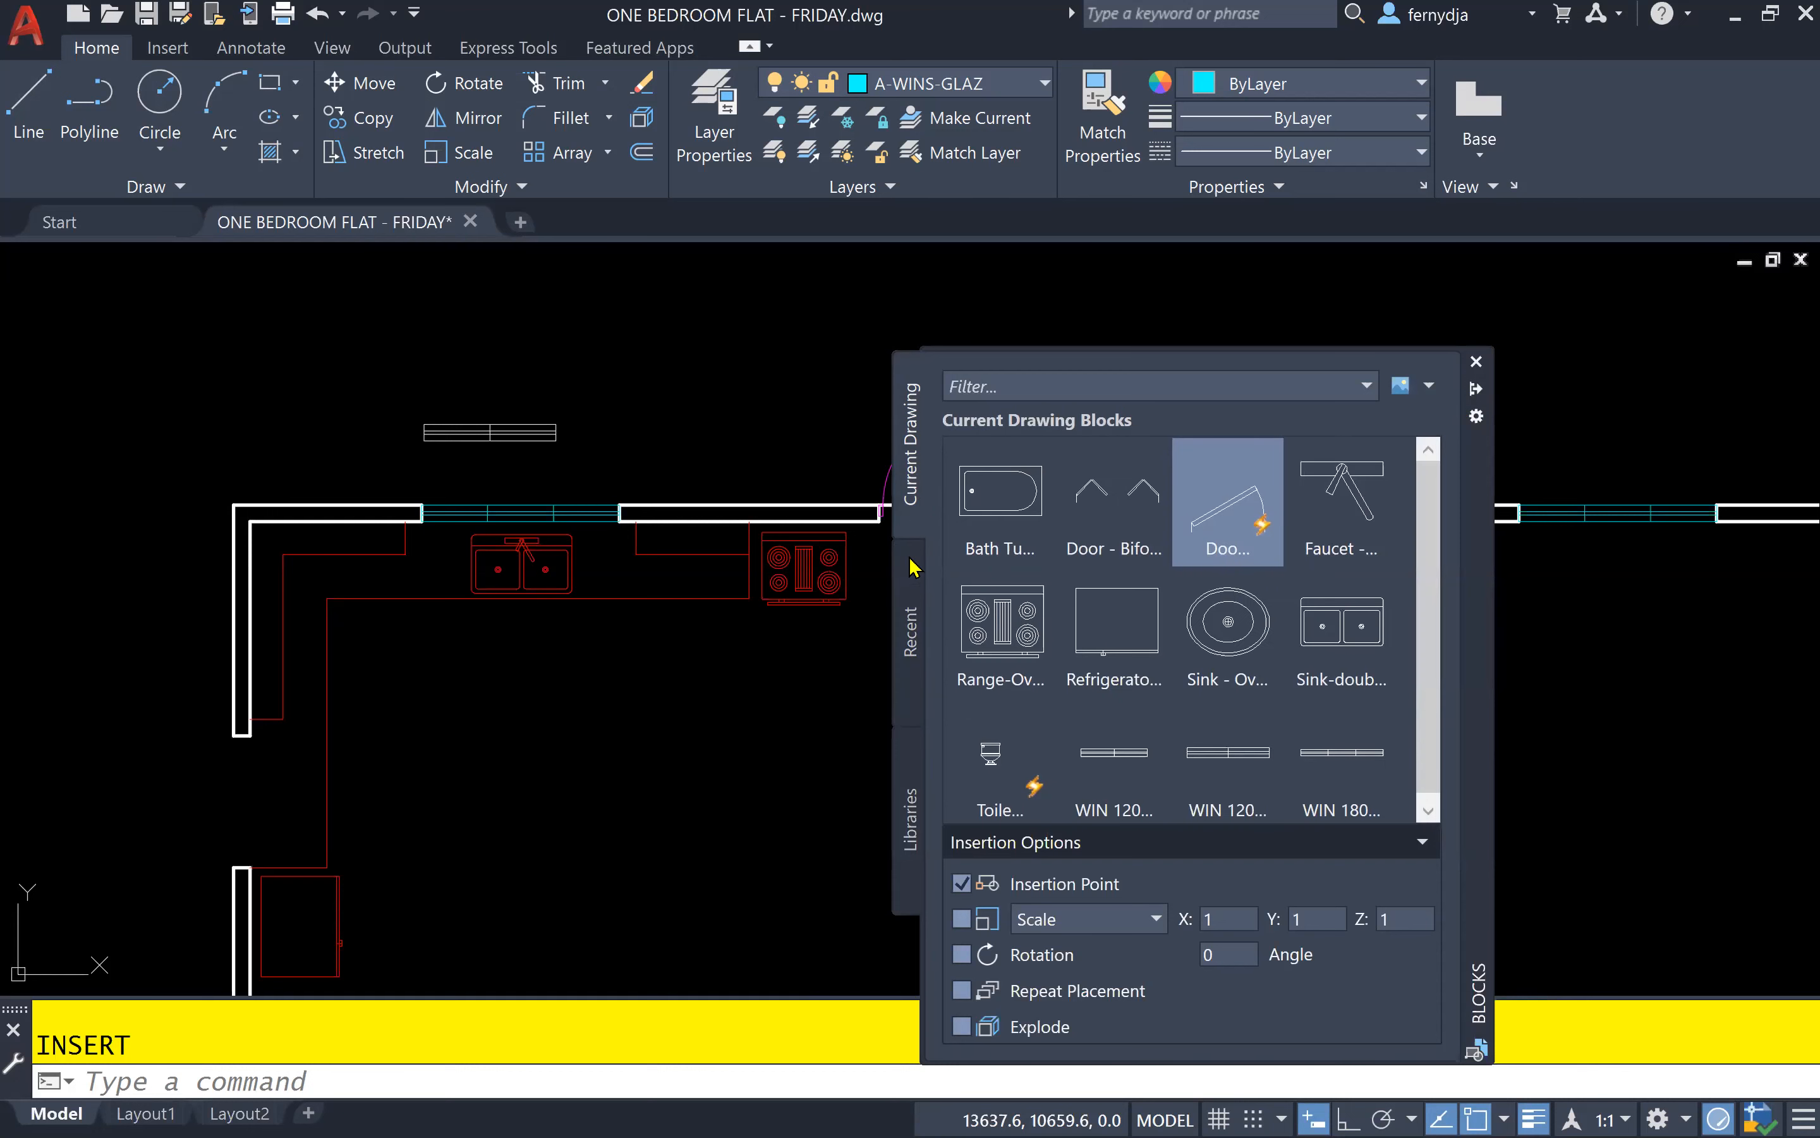
{"action": "left_click", "coordinate": [913, 610]}
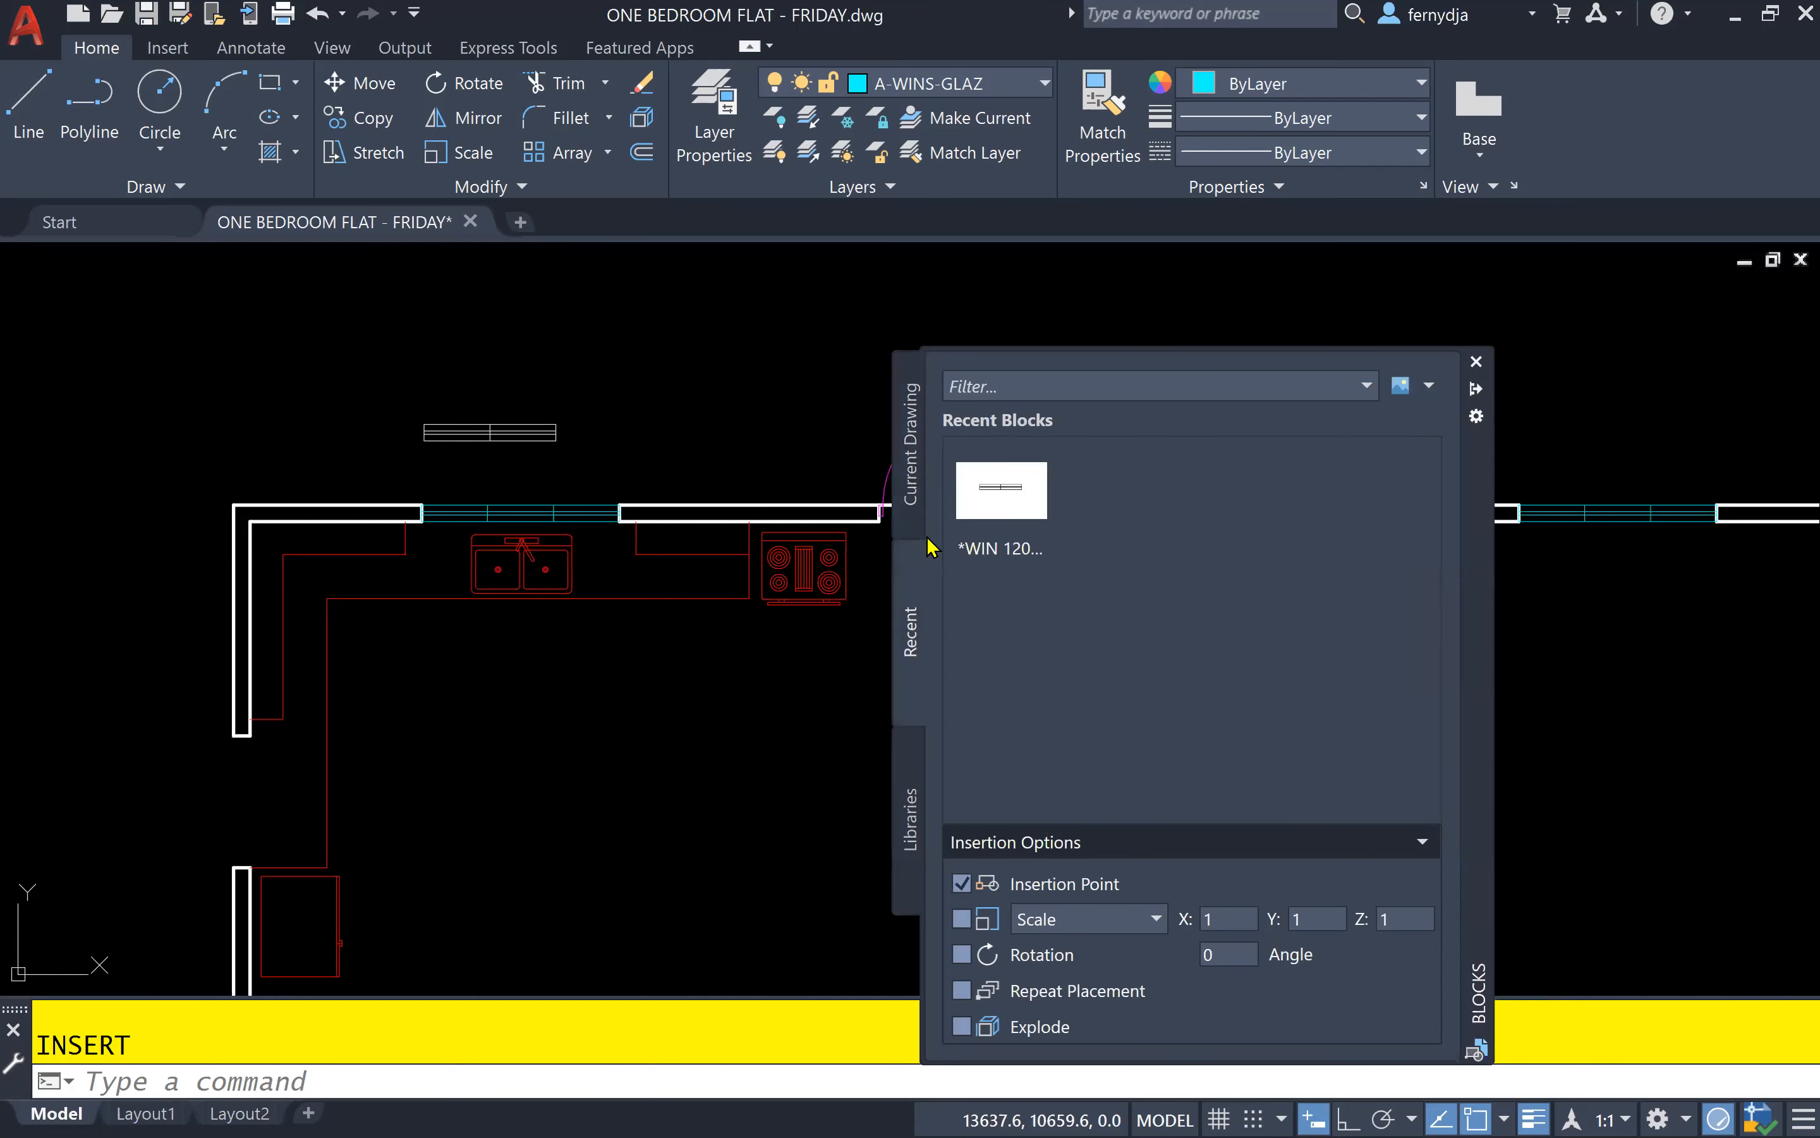
{"action": "left_click", "coordinate": [924, 475]}
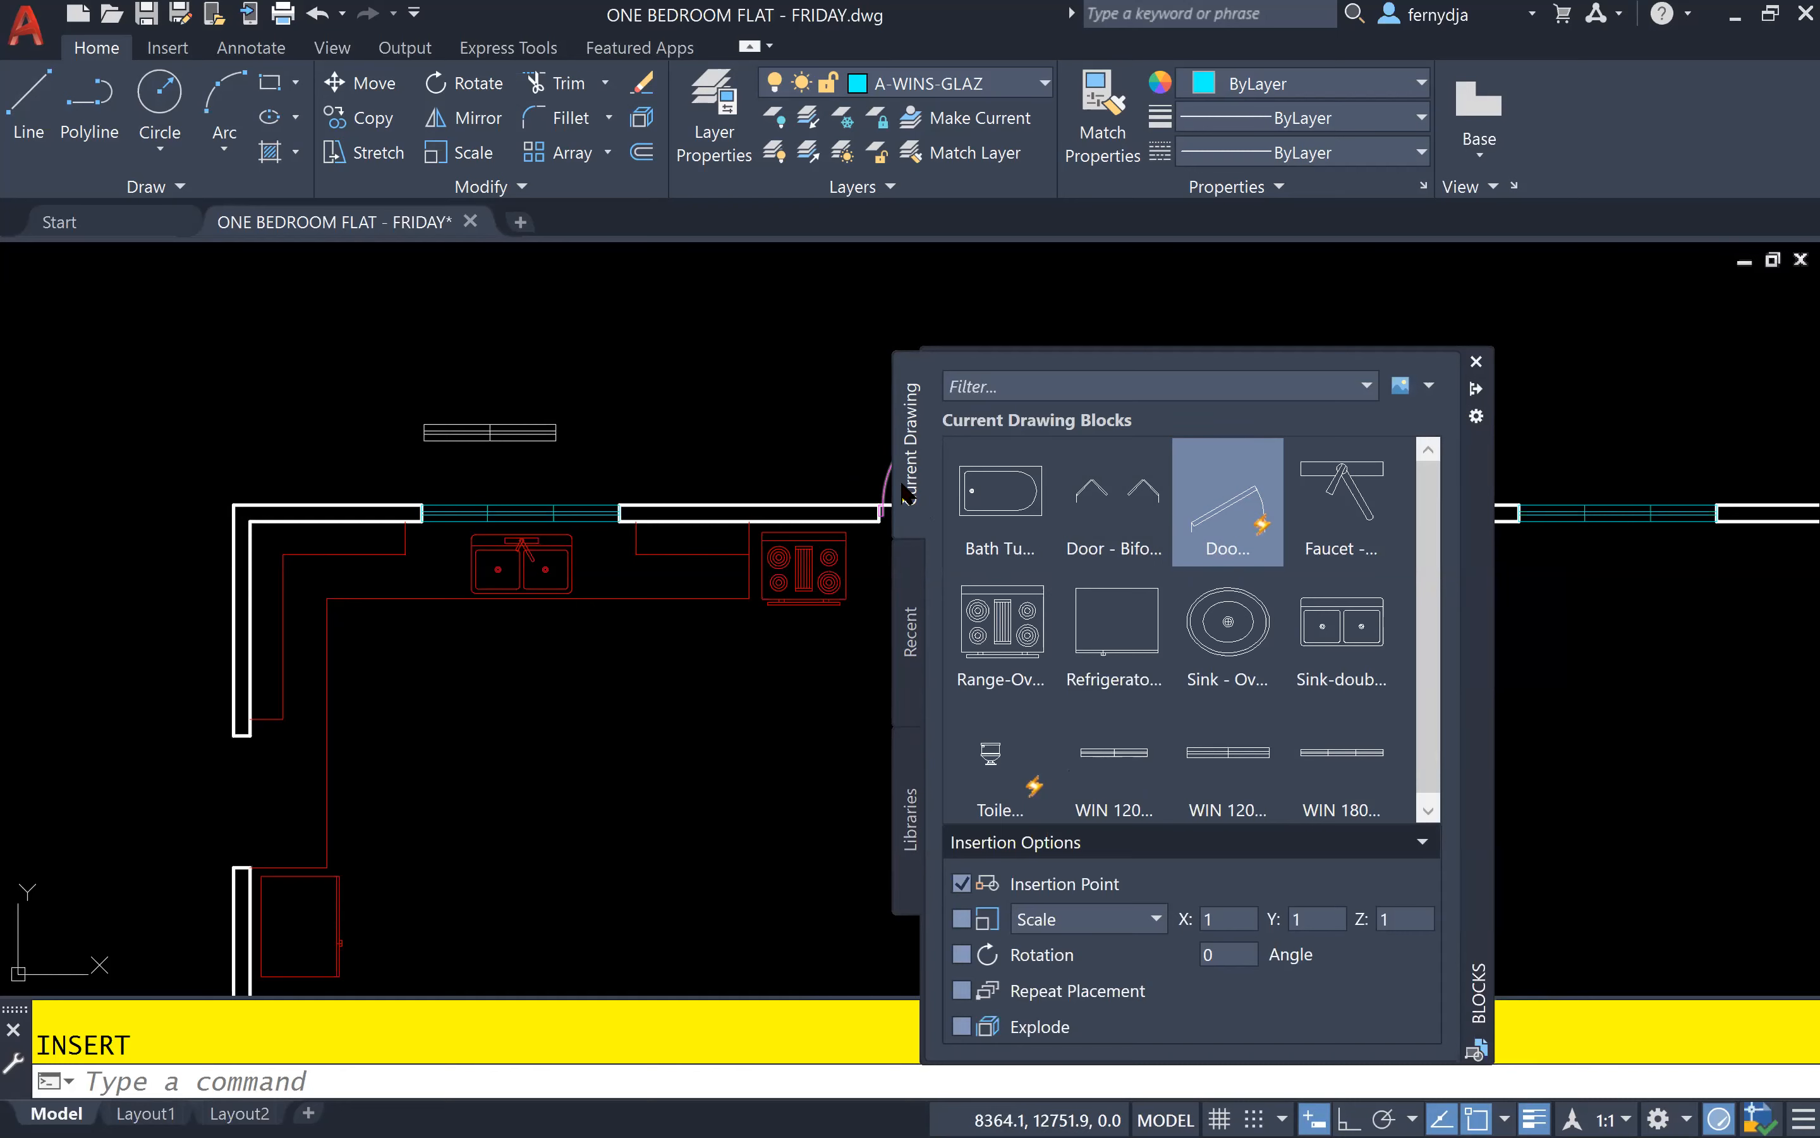
{"action": "left_click", "coordinate": [910, 632]}
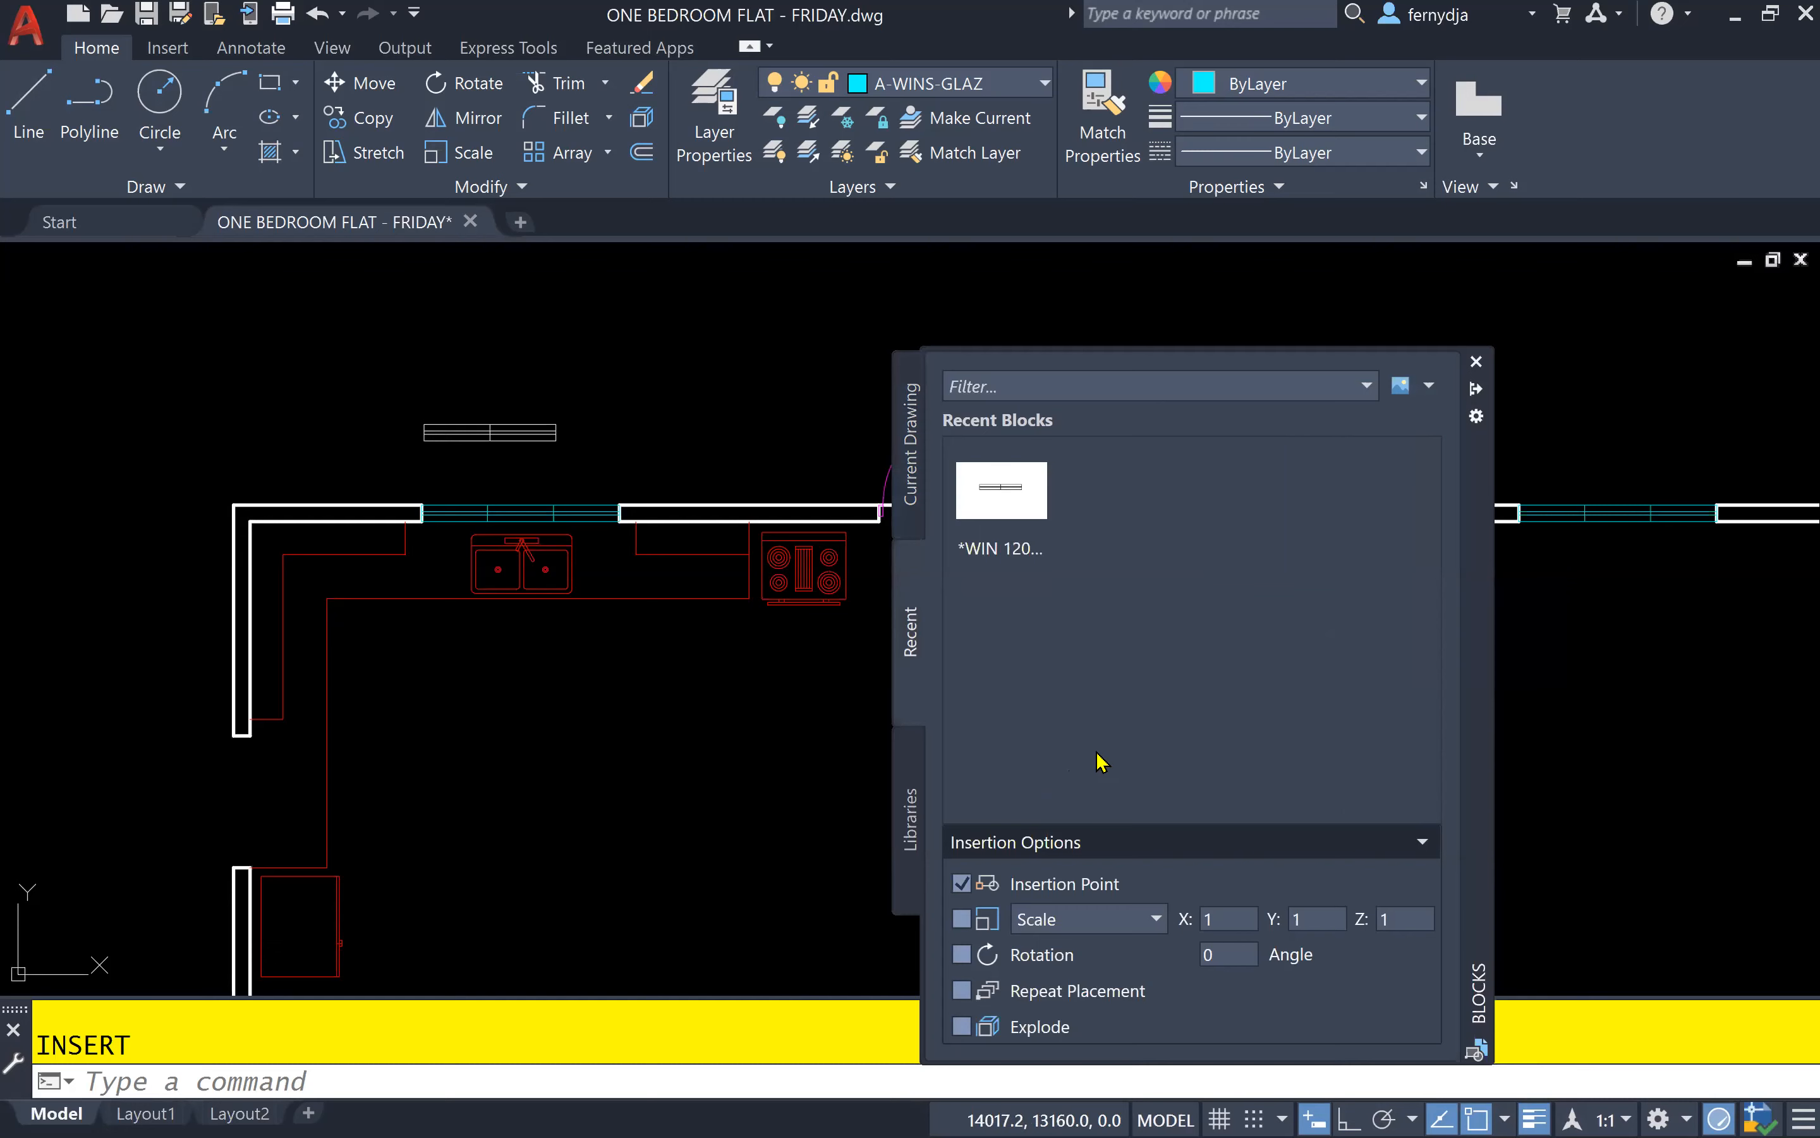
- Load WIN 1200 - TOP Fri.dwg from the Block Lib folder as the block library
{"action": "left_click", "coordinate": [915, 814]}
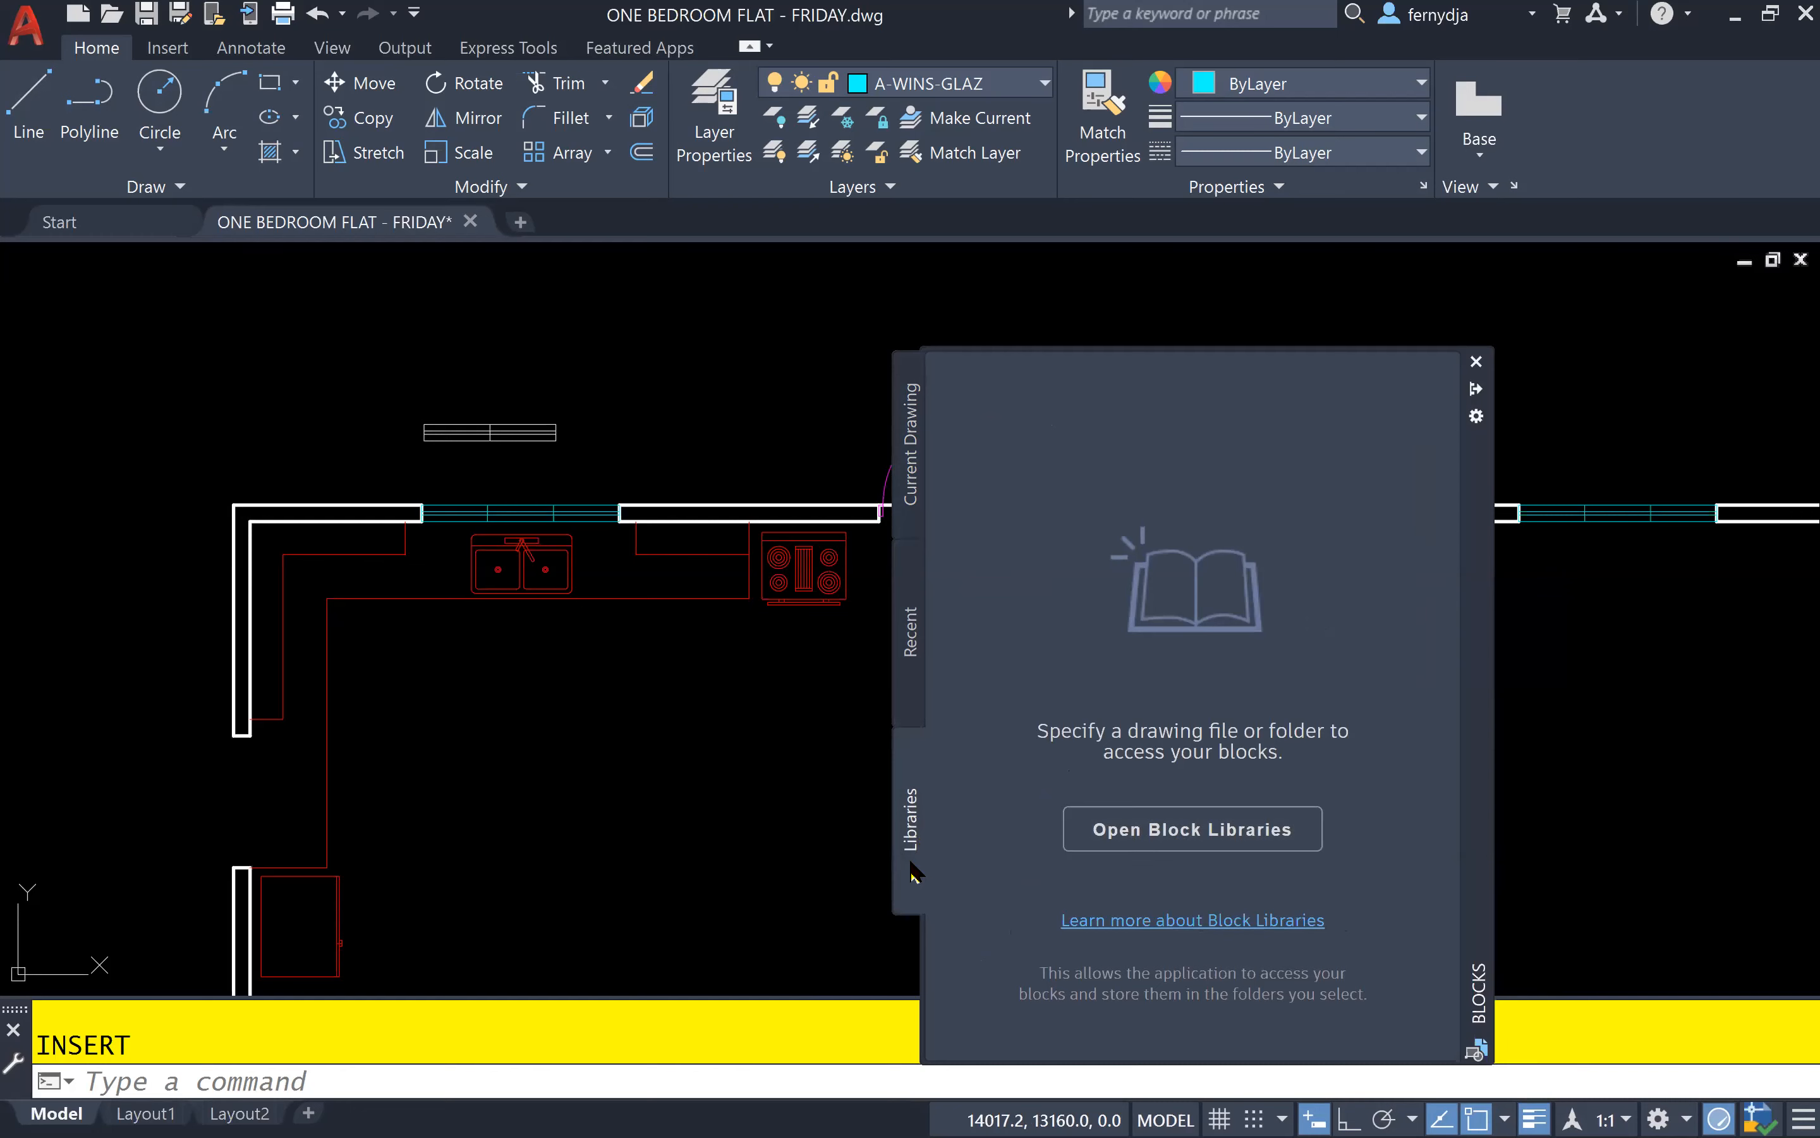
{"action": "left_click", "coordinate": [1225, 835]}
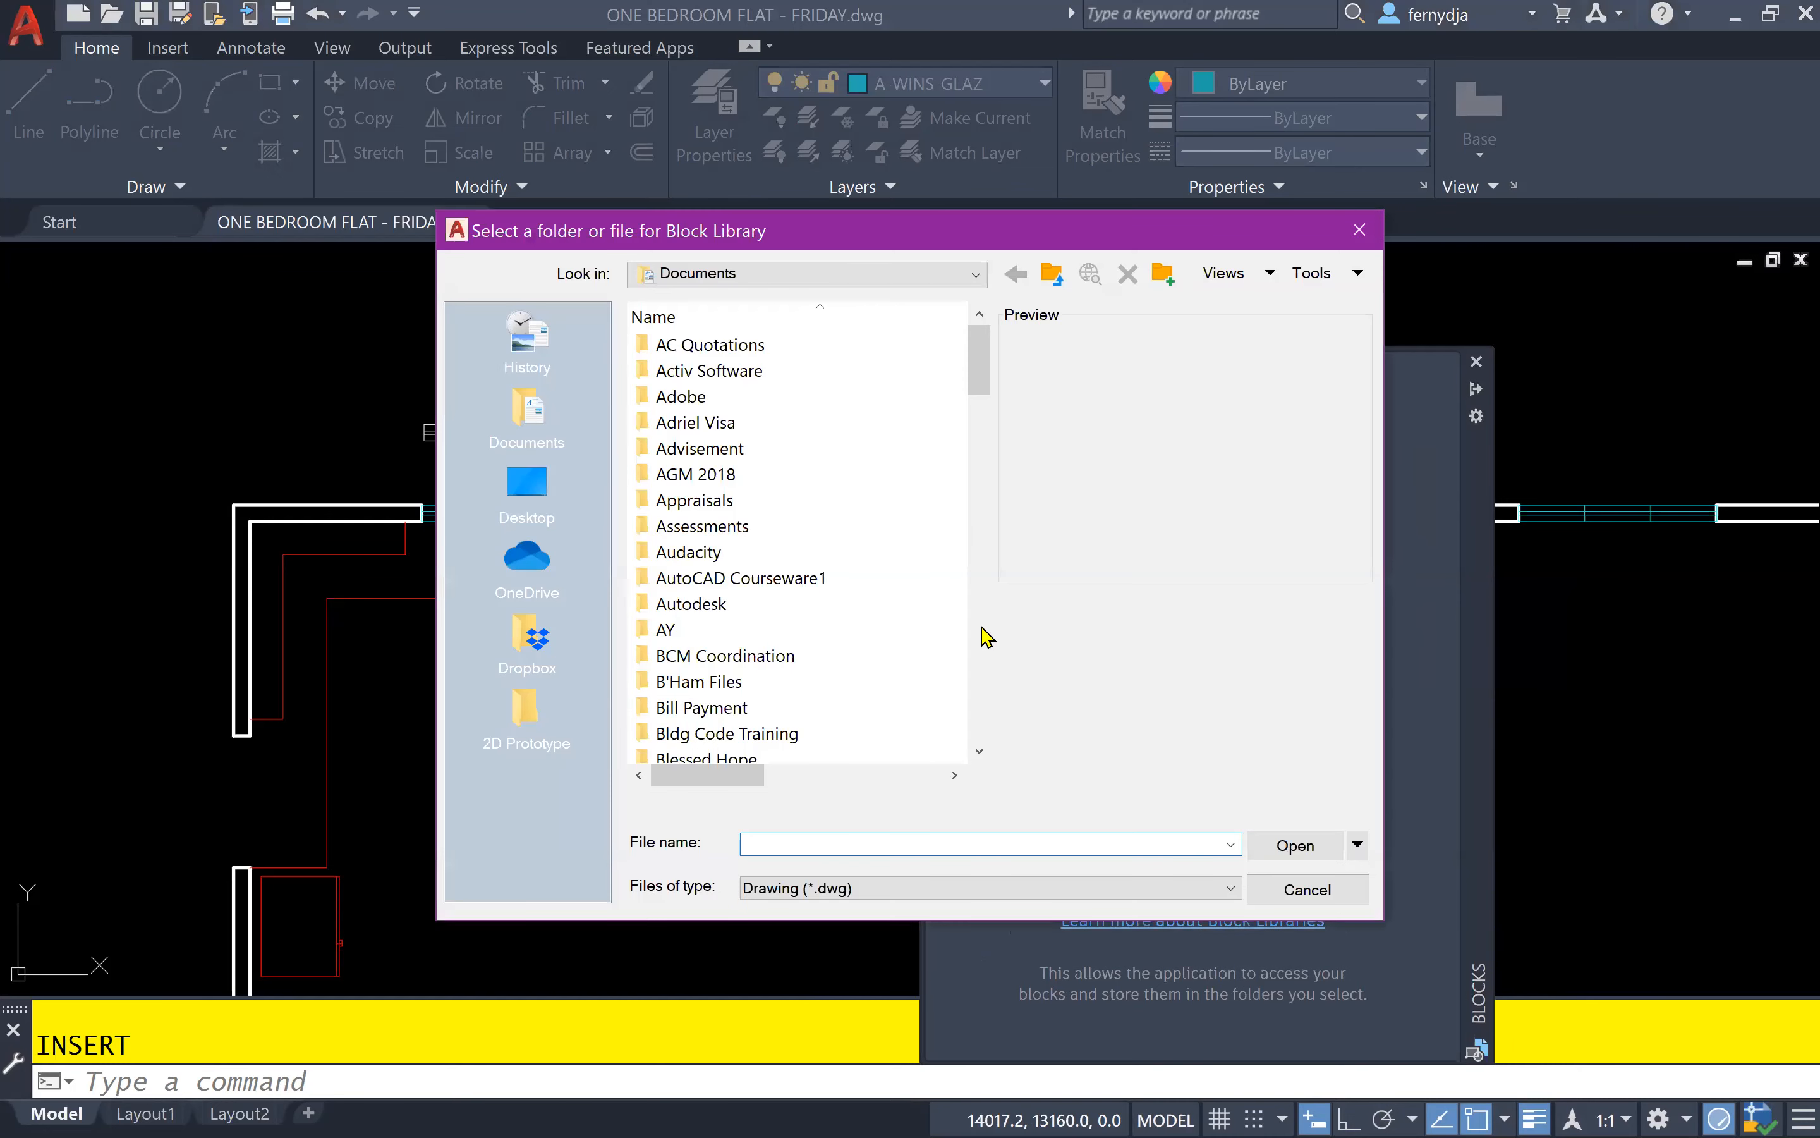
{"action": "left_click", "coordinate": [525, 711]}
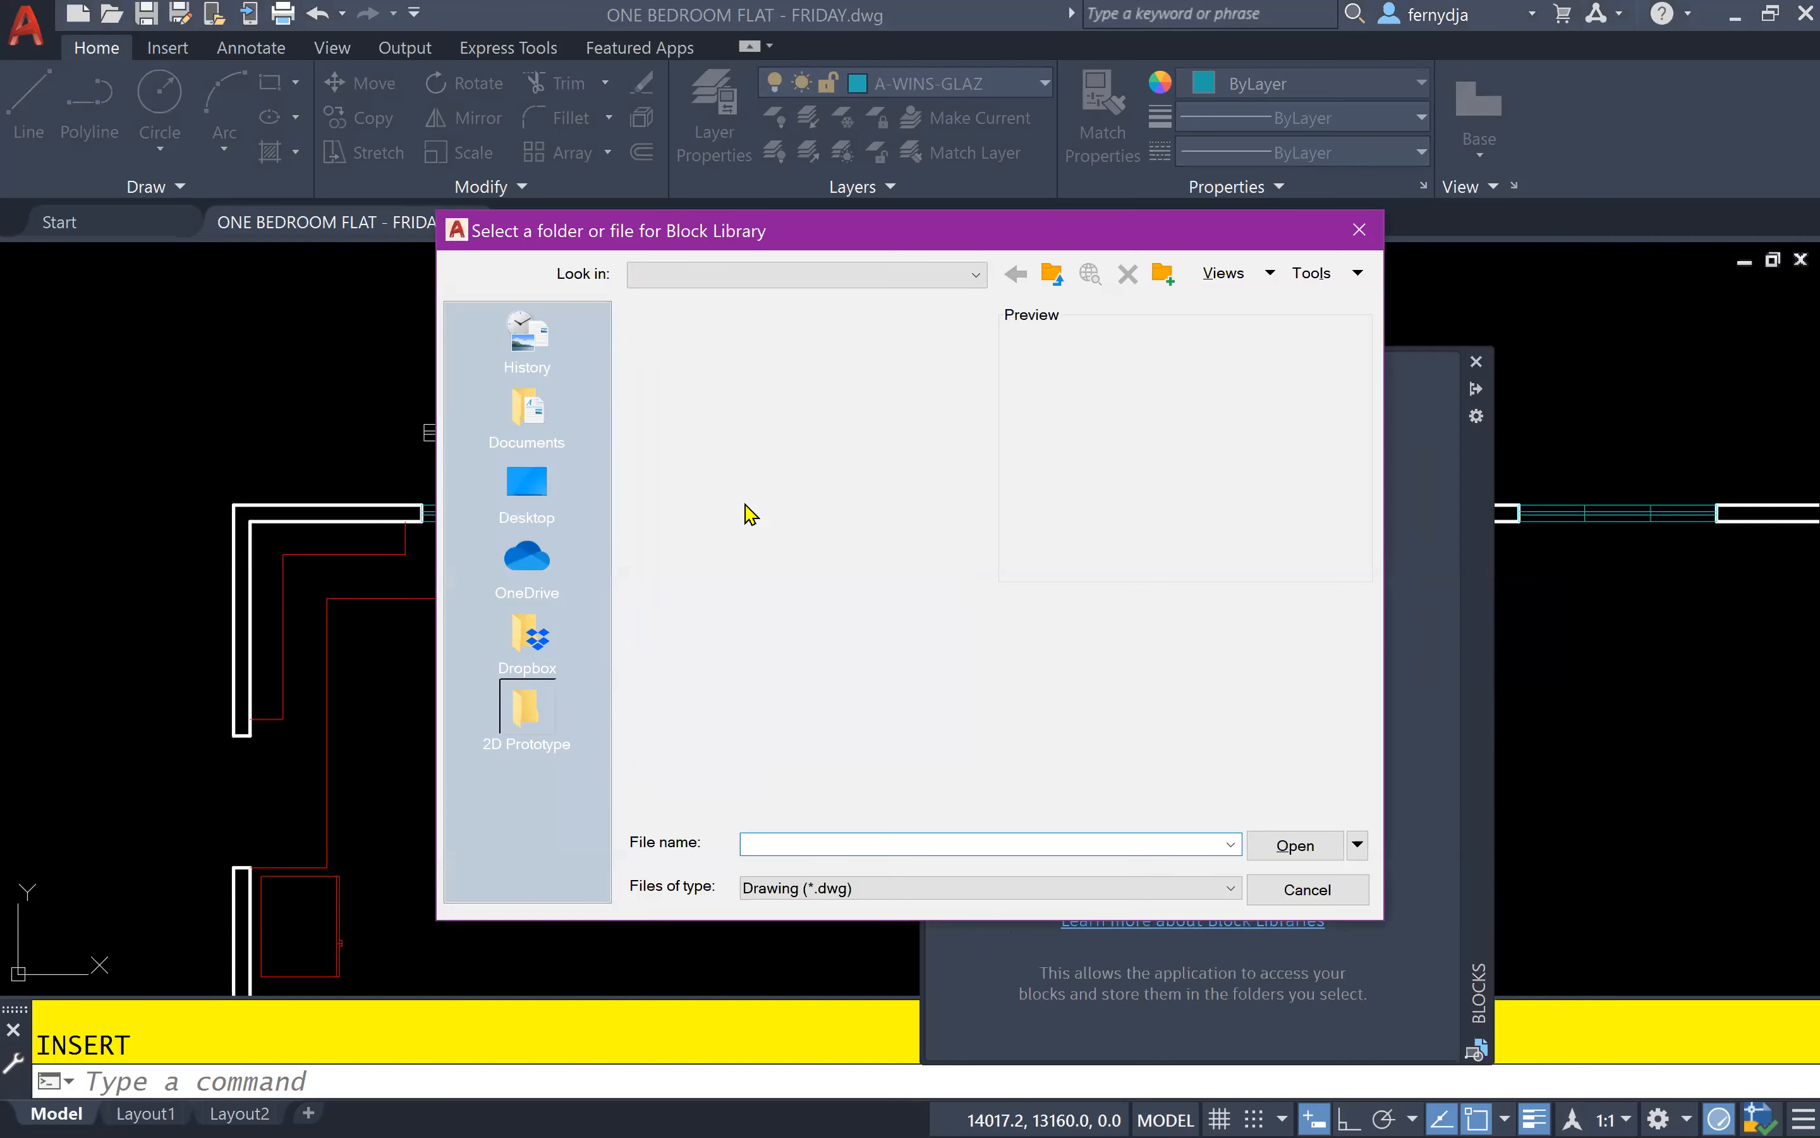
{"action": "double_click", "coordinate": [715, 346]}
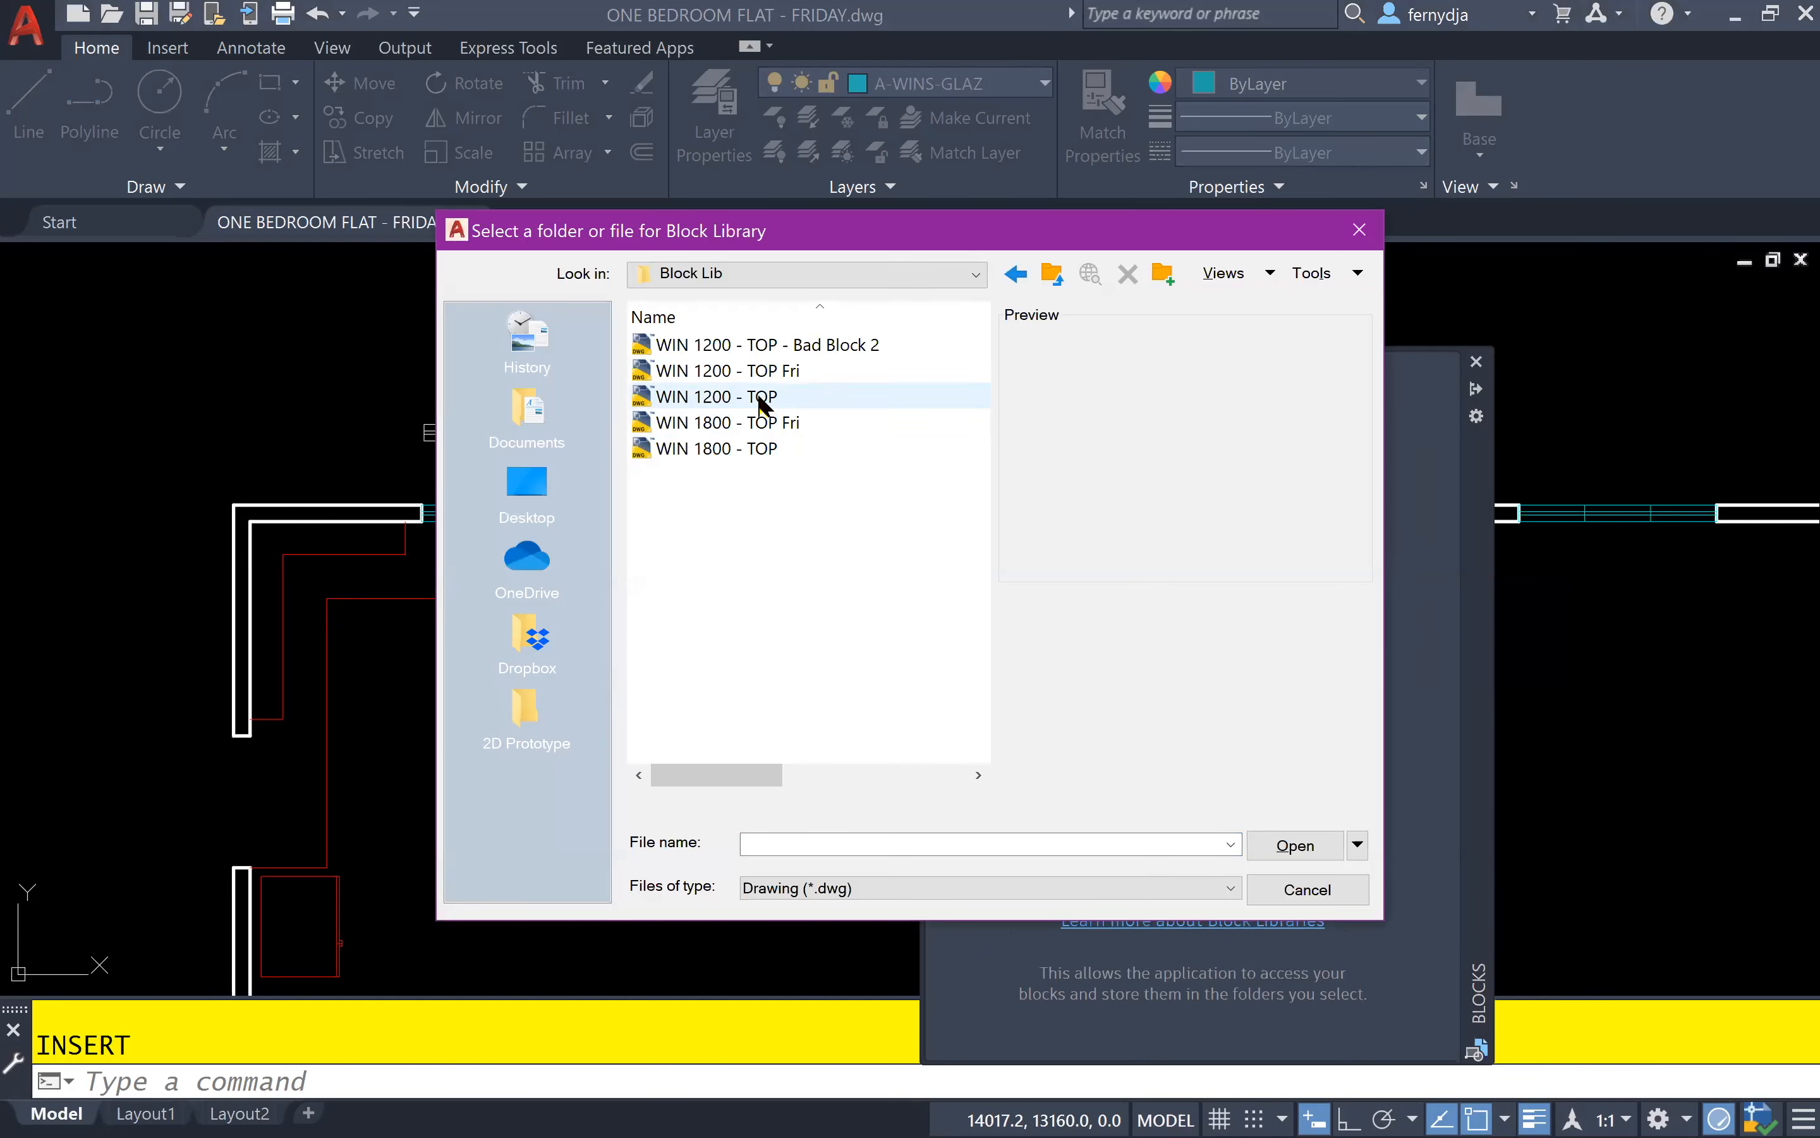
{"action": "left_click", "coordinate": [762, 407]}
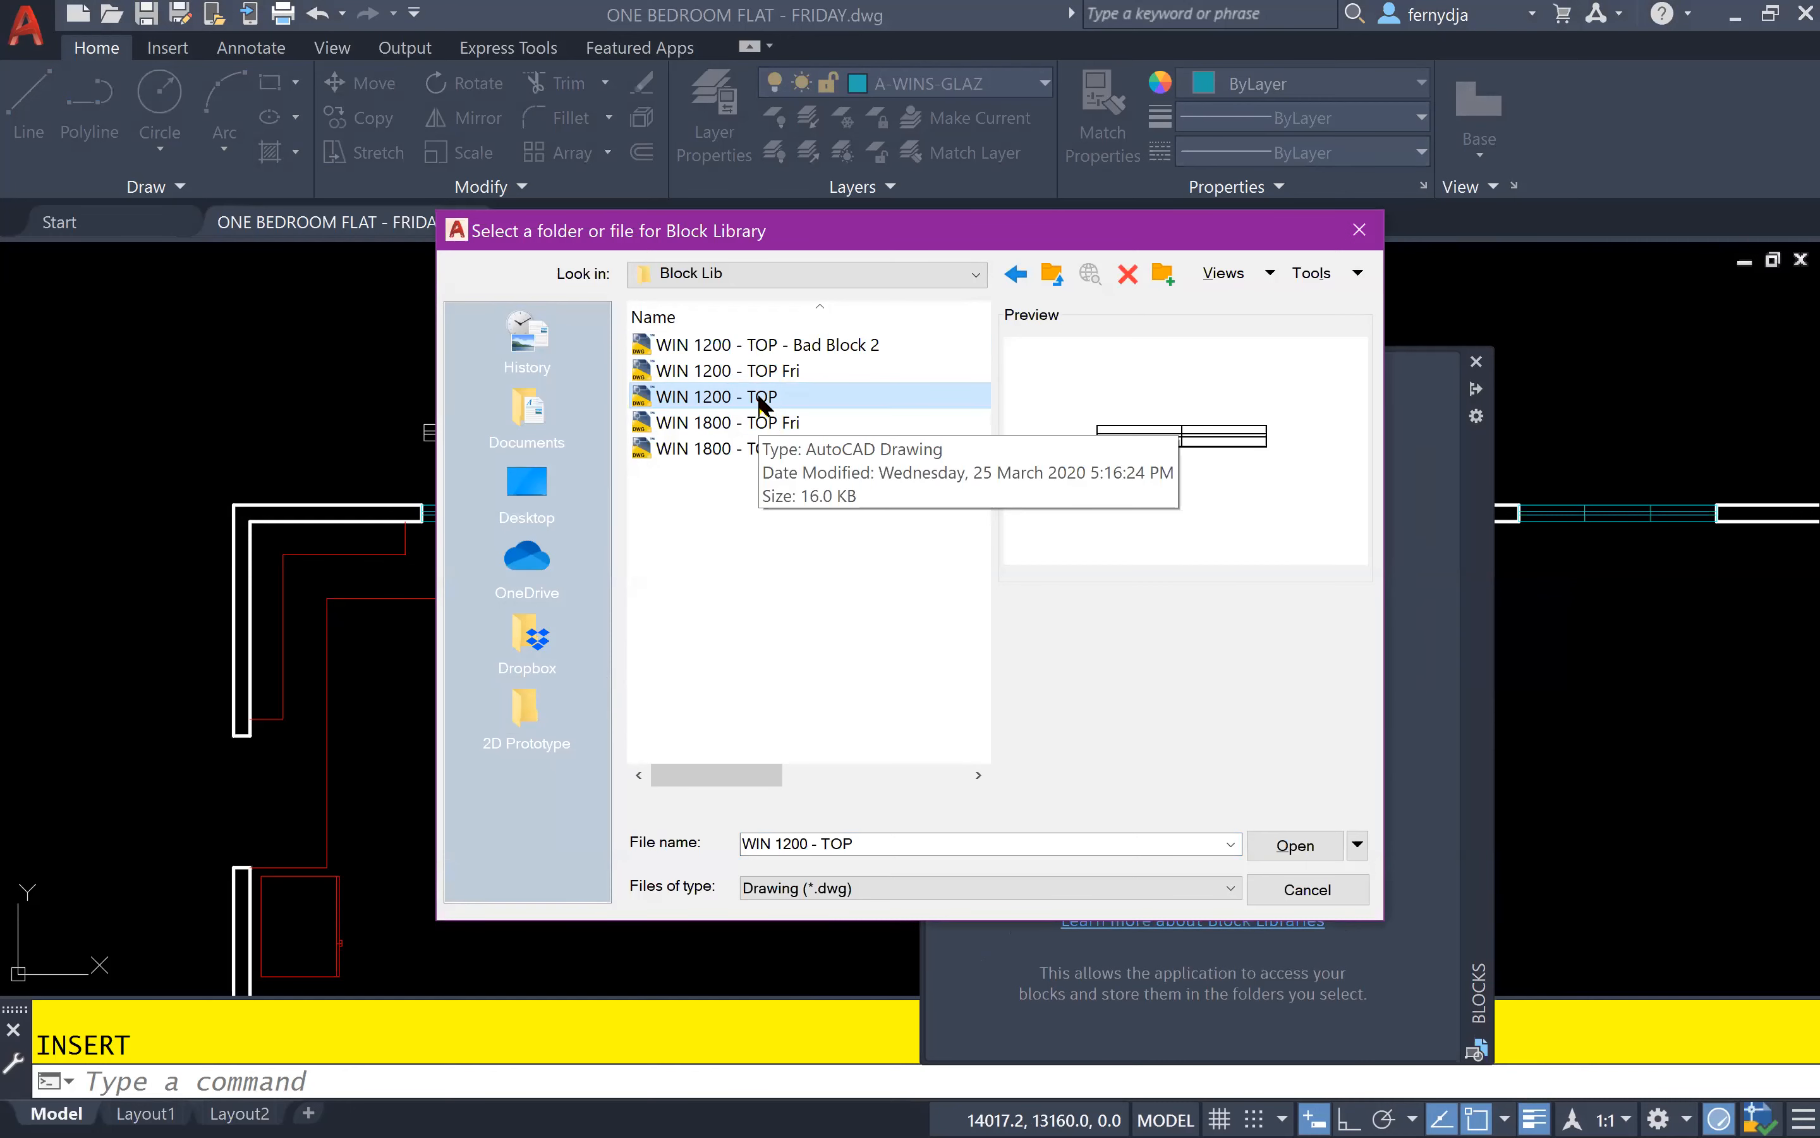
{"action": "left_click", "coordinate": [767, 371]}
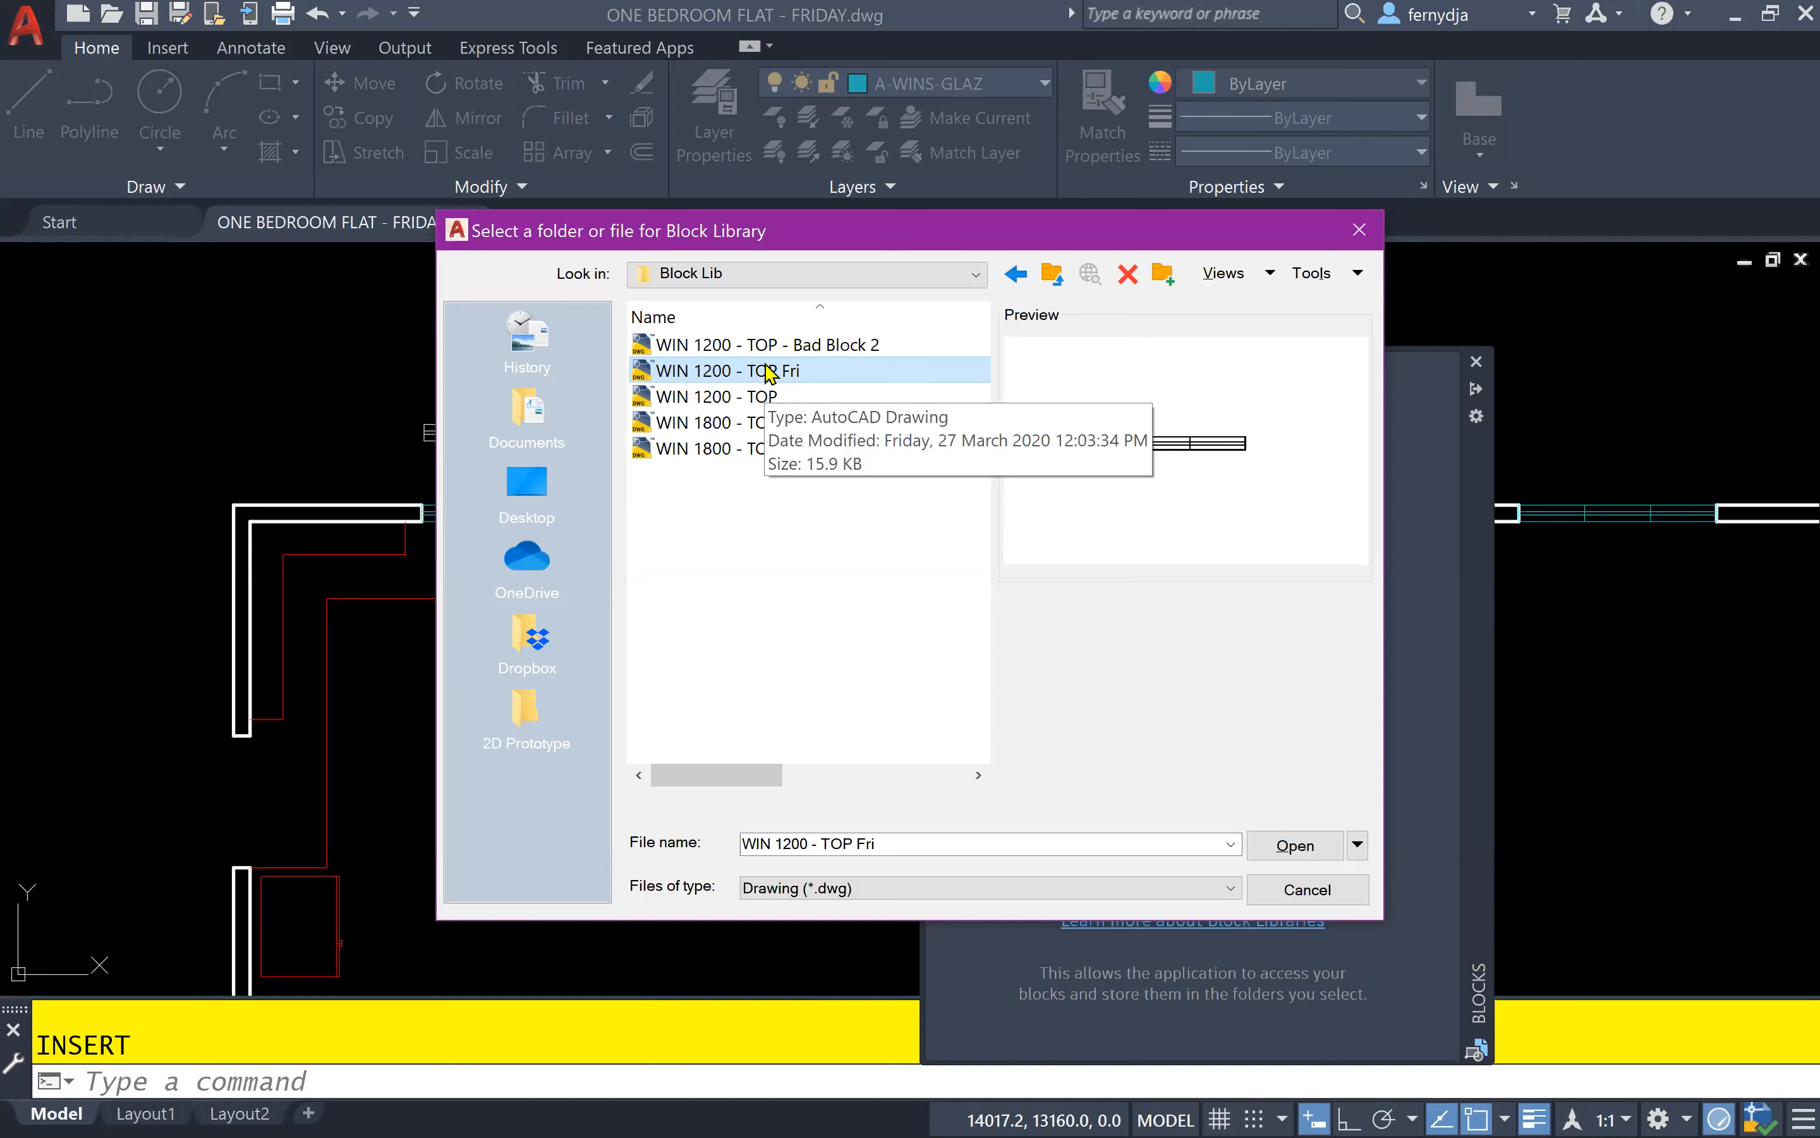
{"action": "left_click", "coordinate": [1298, 846]}
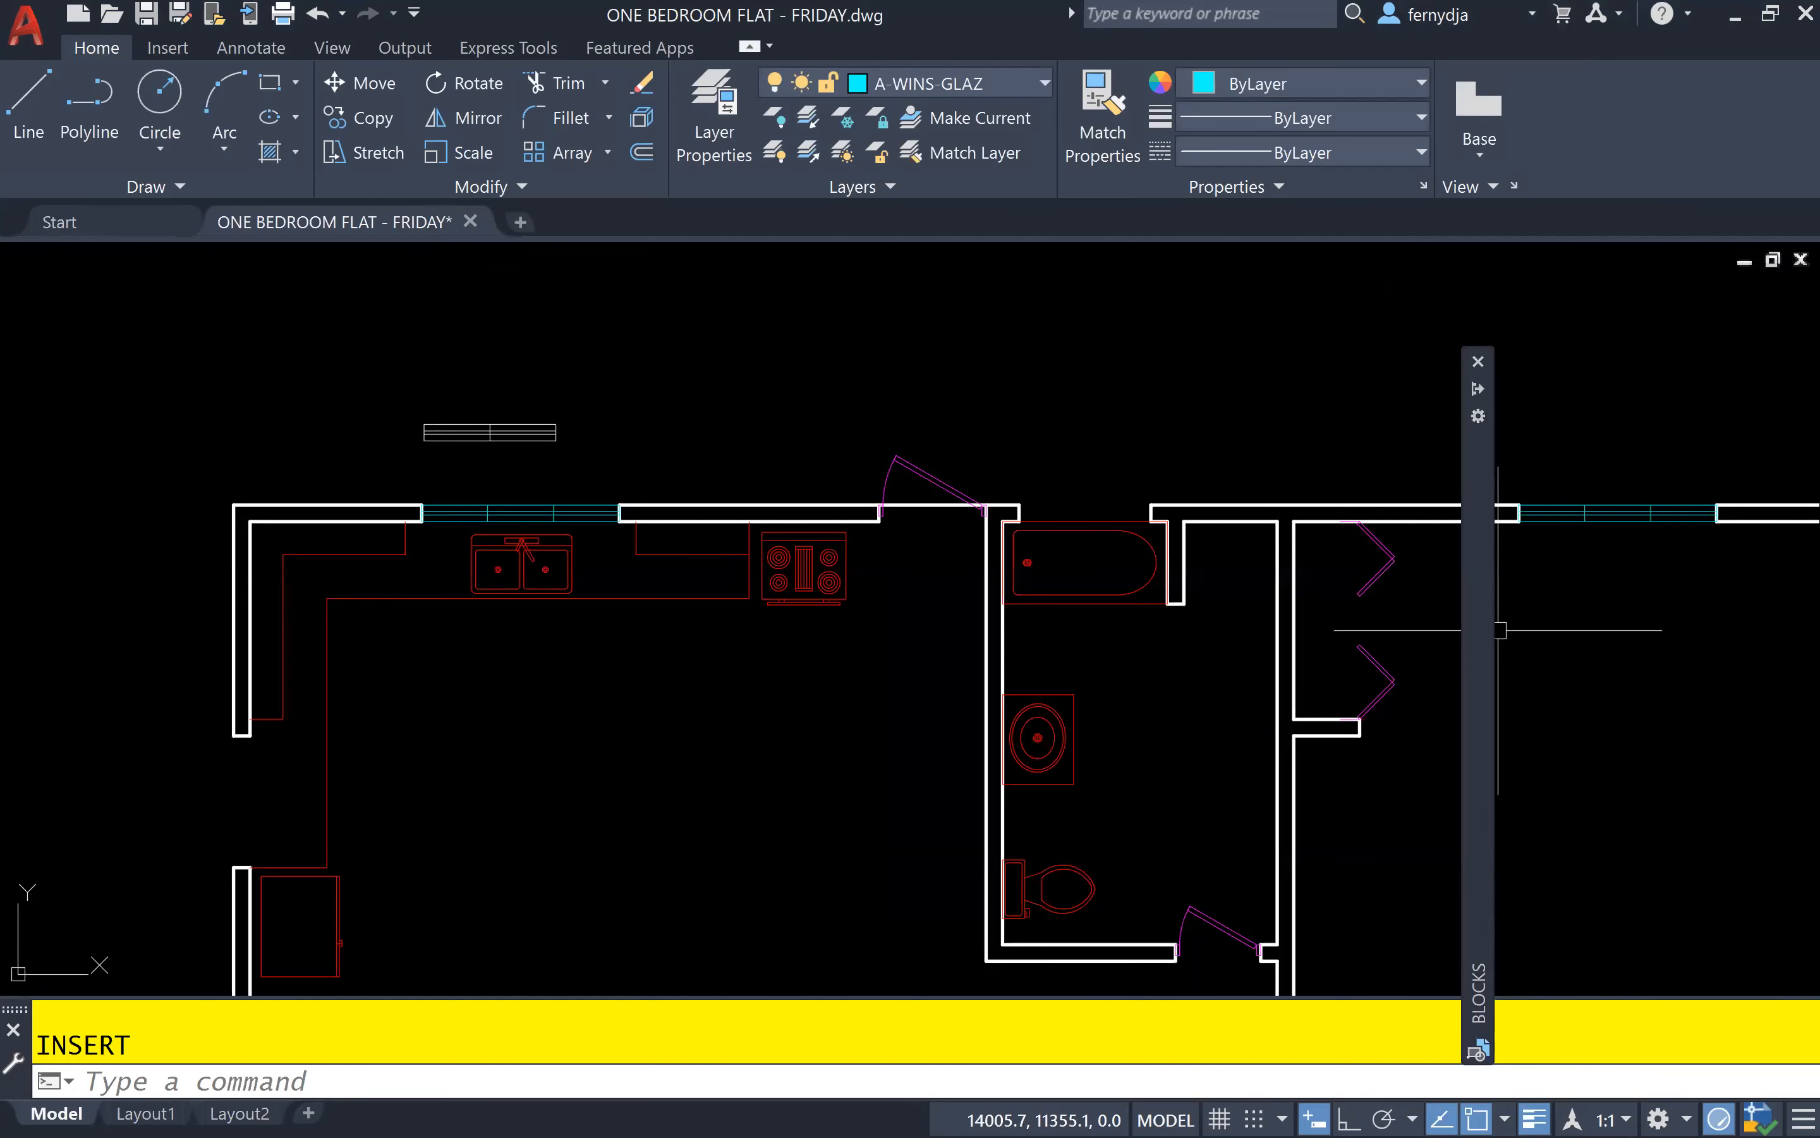
{"action": "mouse_move", "coordinate": [1463, 639]}
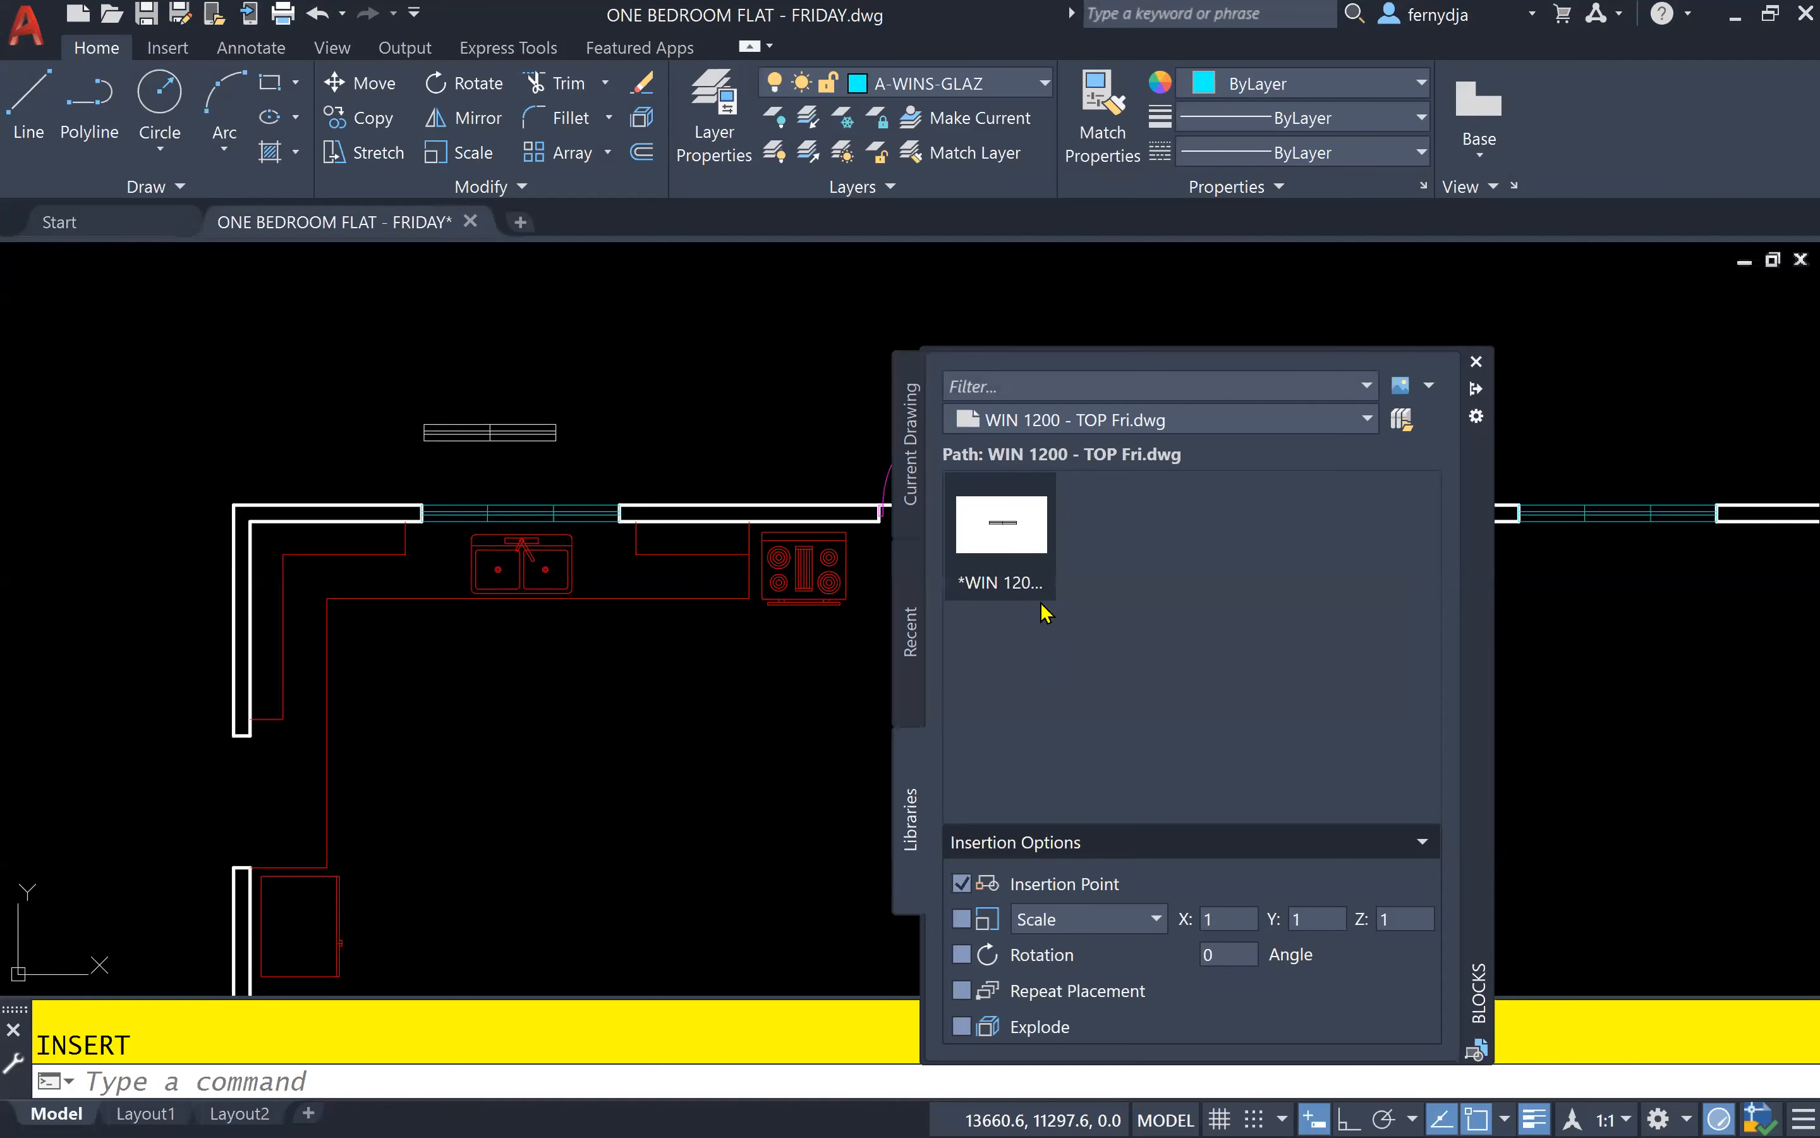
{"action": "mouse_move", "coordinate": [1014, 545]}
{"action": "left_mouse_down"}
{"action": "mouse_move", "coordinate": [867, 600]}
{"action": "mouse_move", "coordinate": [1062, 680]}
{"action": "mouse_move", "coordinate": [841, 591]}
{"action": "mouse_move", "coordinate": [818, 552]}
{"action": "left_mouse_up"}
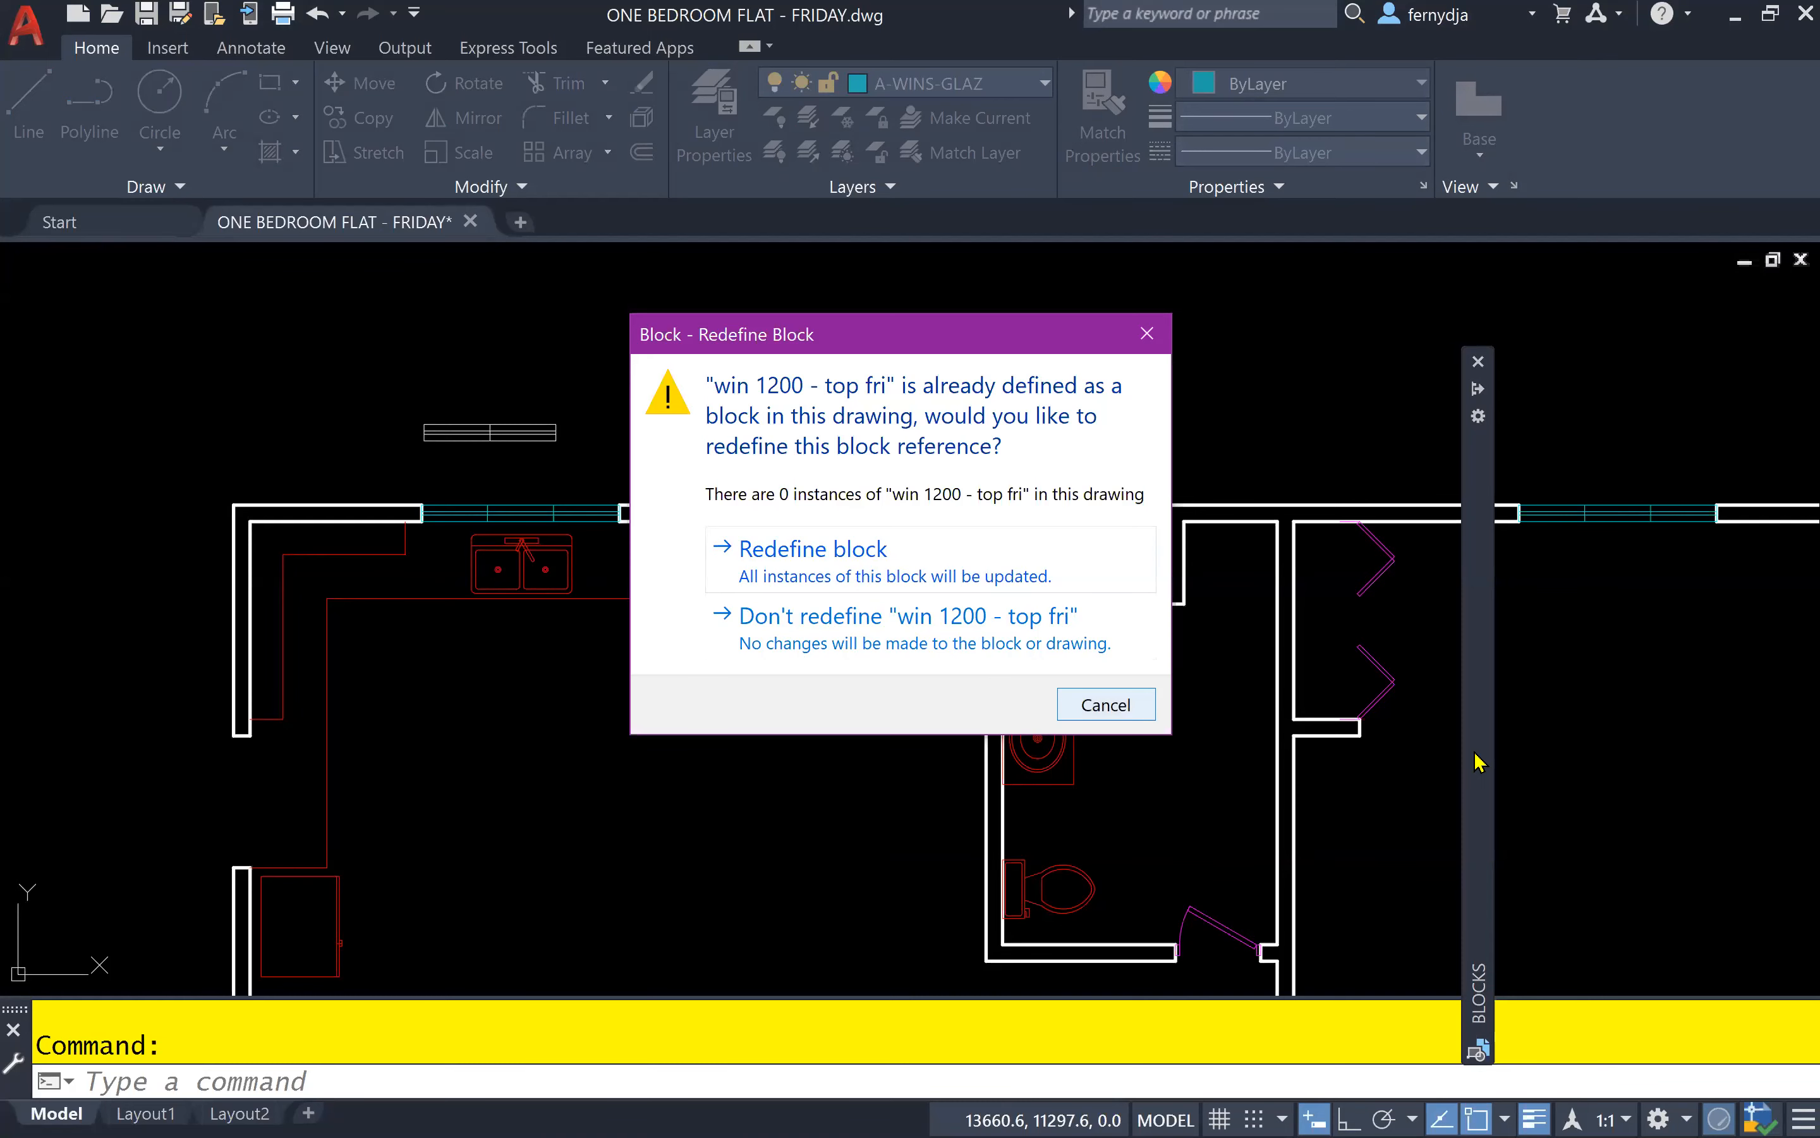
{"action": "key", "text": "Escape"}
- Enable on-screen rotation and repeat placement, and start inserting the WIN 1200 - TOP Fri library block, redefining its existing definition
{"action": "mouse_move", "coordinate": [1475, 759]}
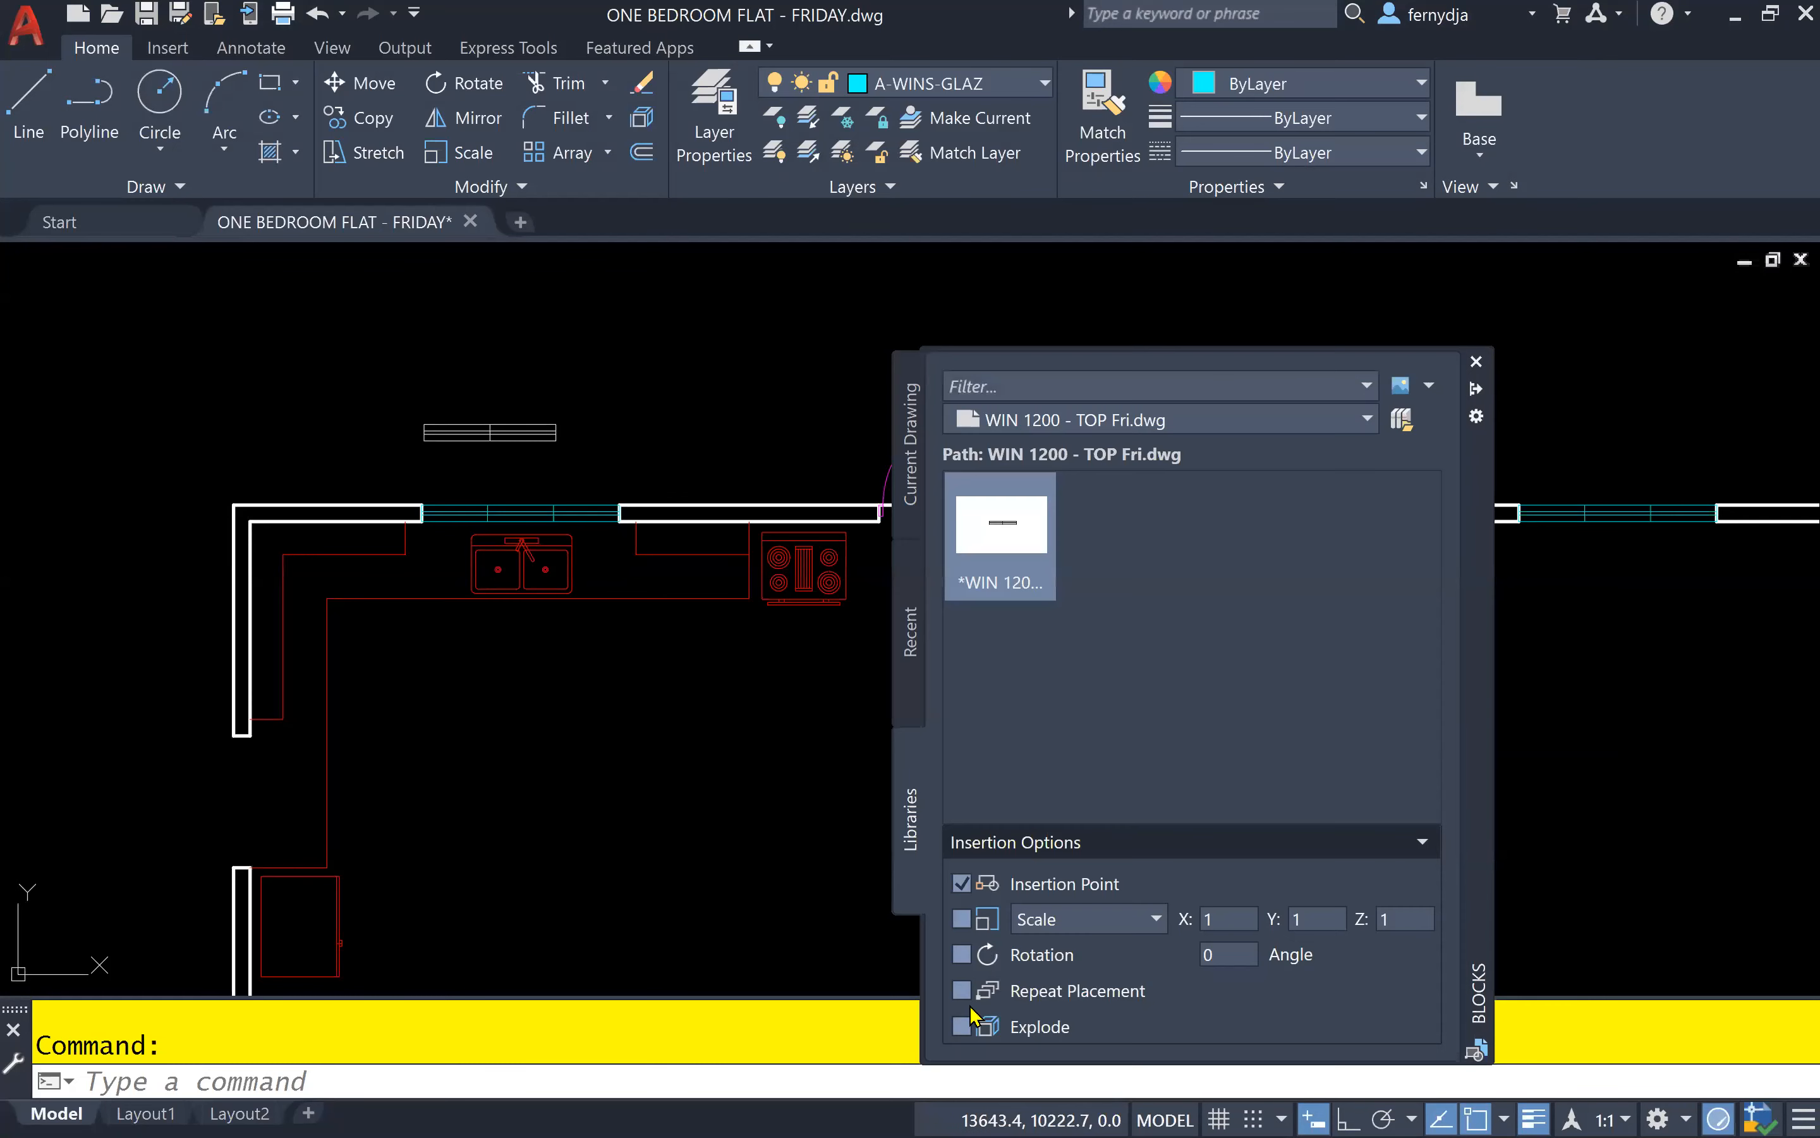
{"action": "left_click", "coordinate": [962, 955]}
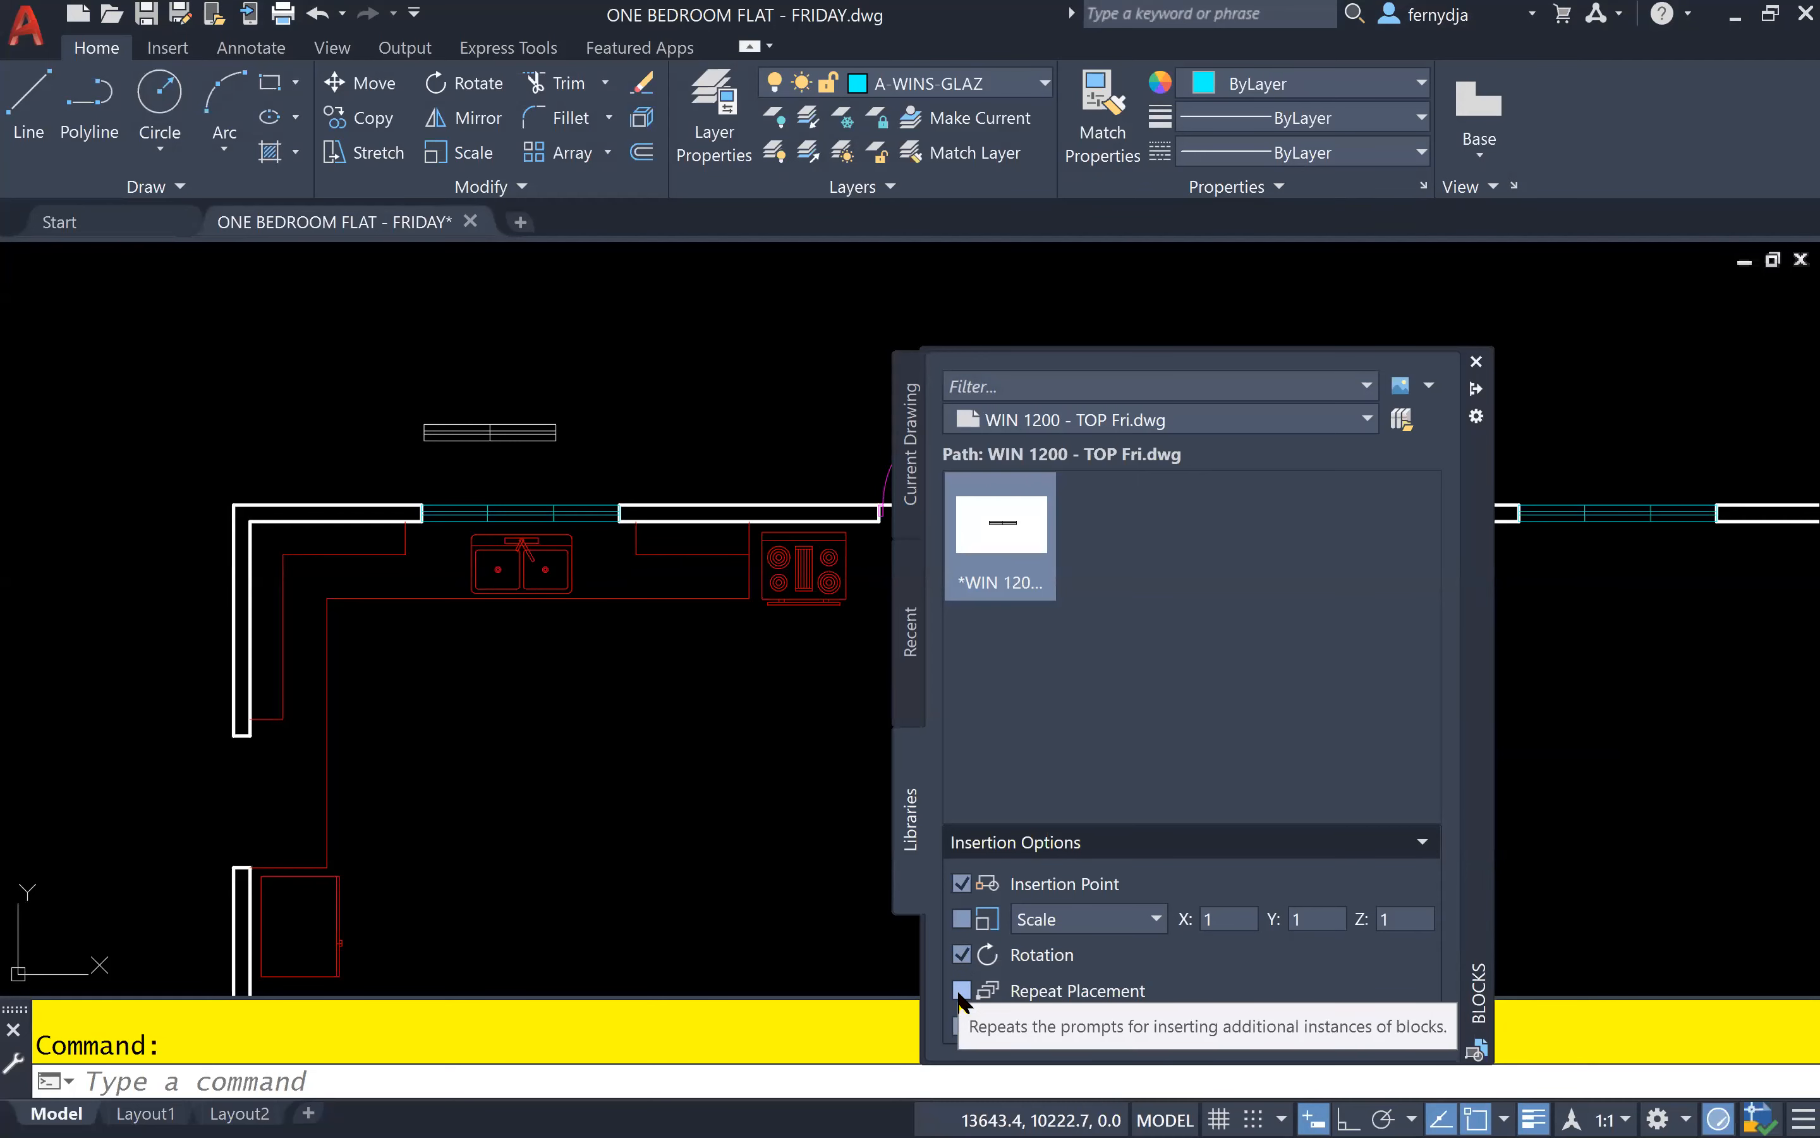
{"action": "left_click", "coordinate": [962, 991]}
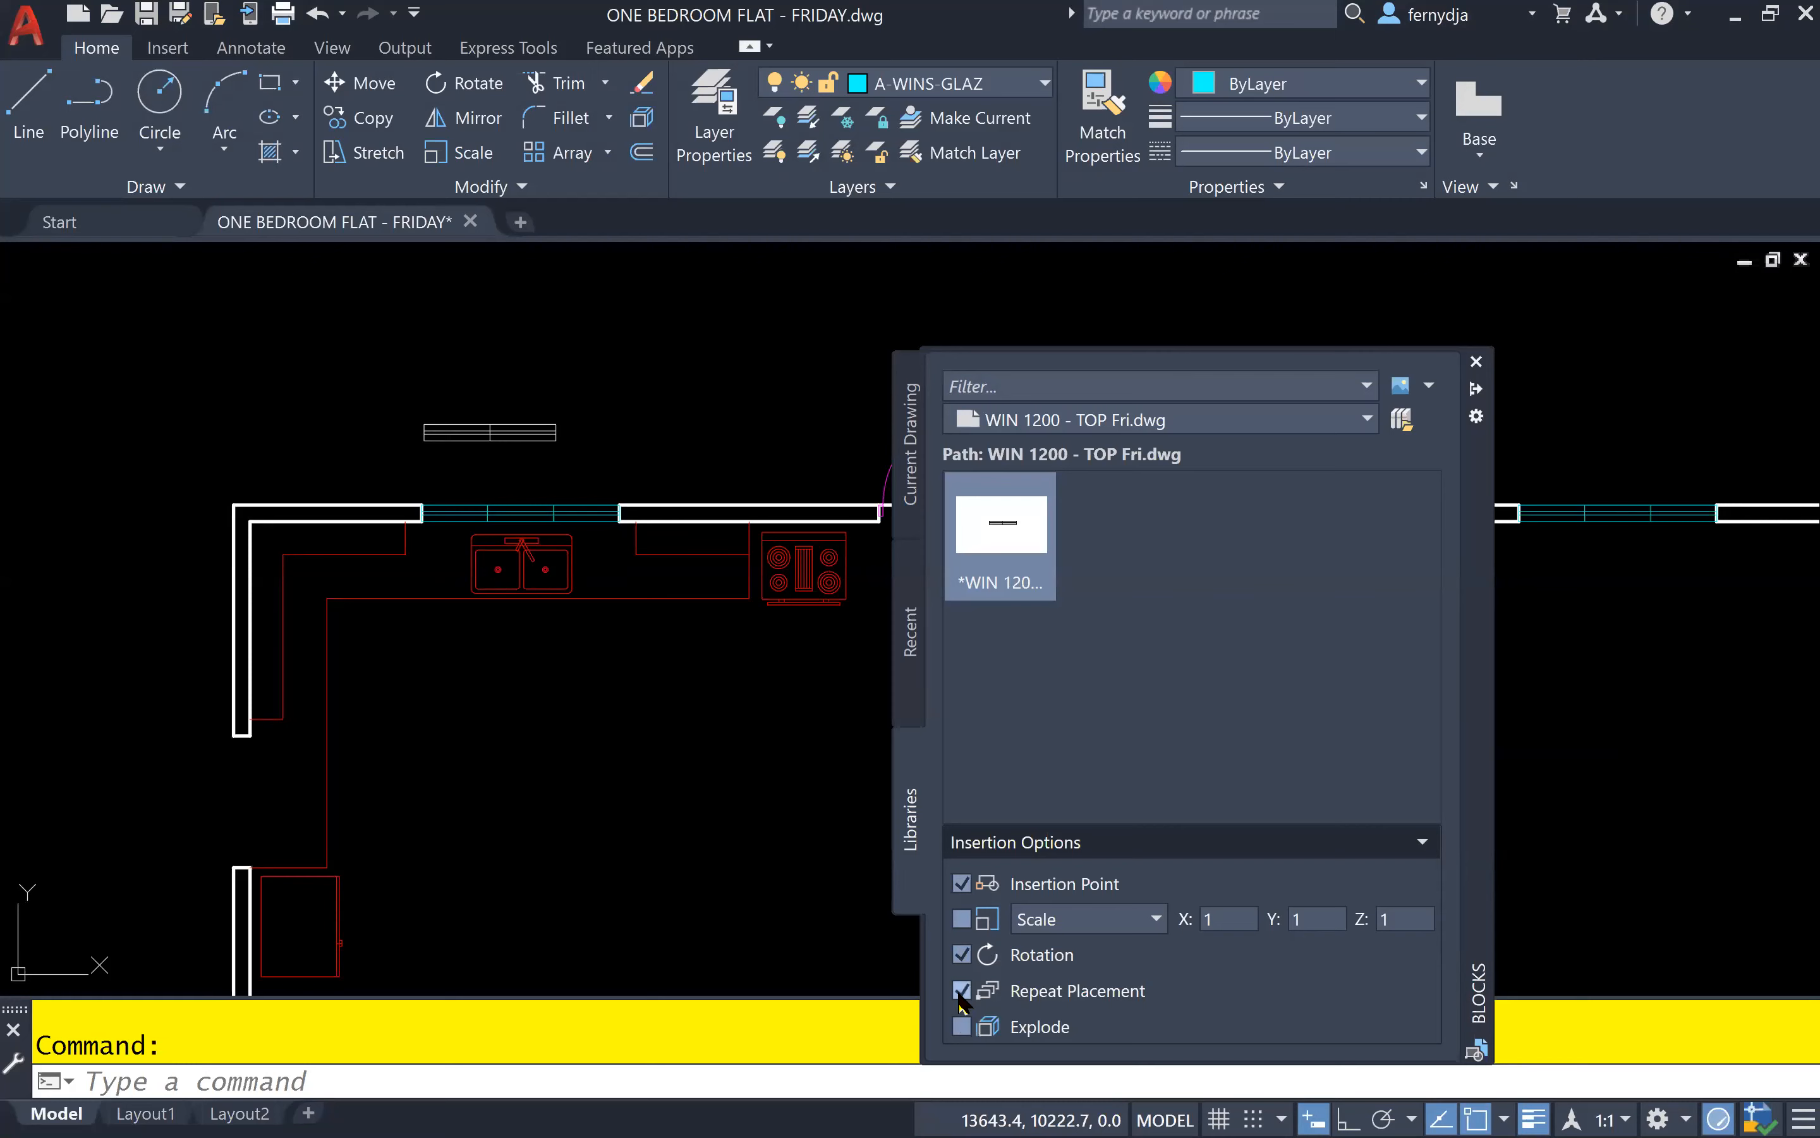
{"action": "left_click", "coordinate": [1002, 534]}
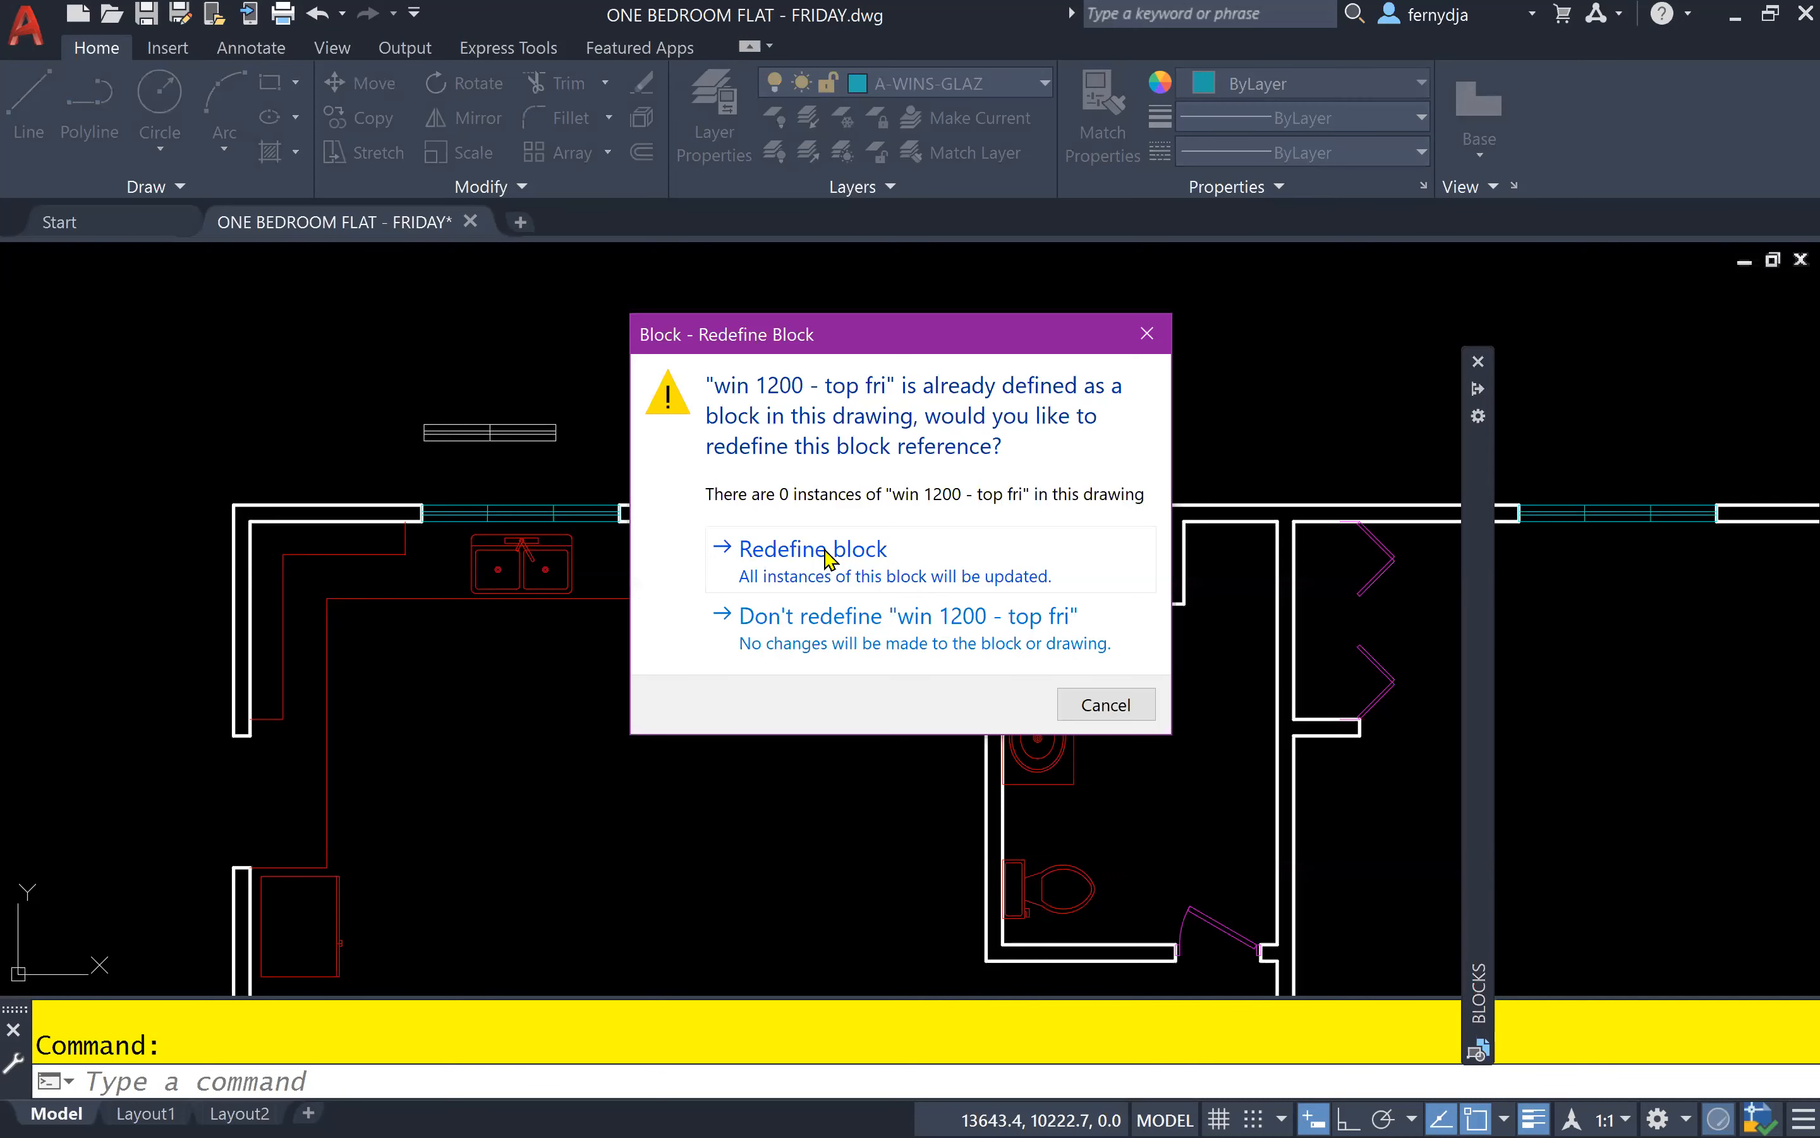
{"action": "left_click", "coordinate": [827, 553]}
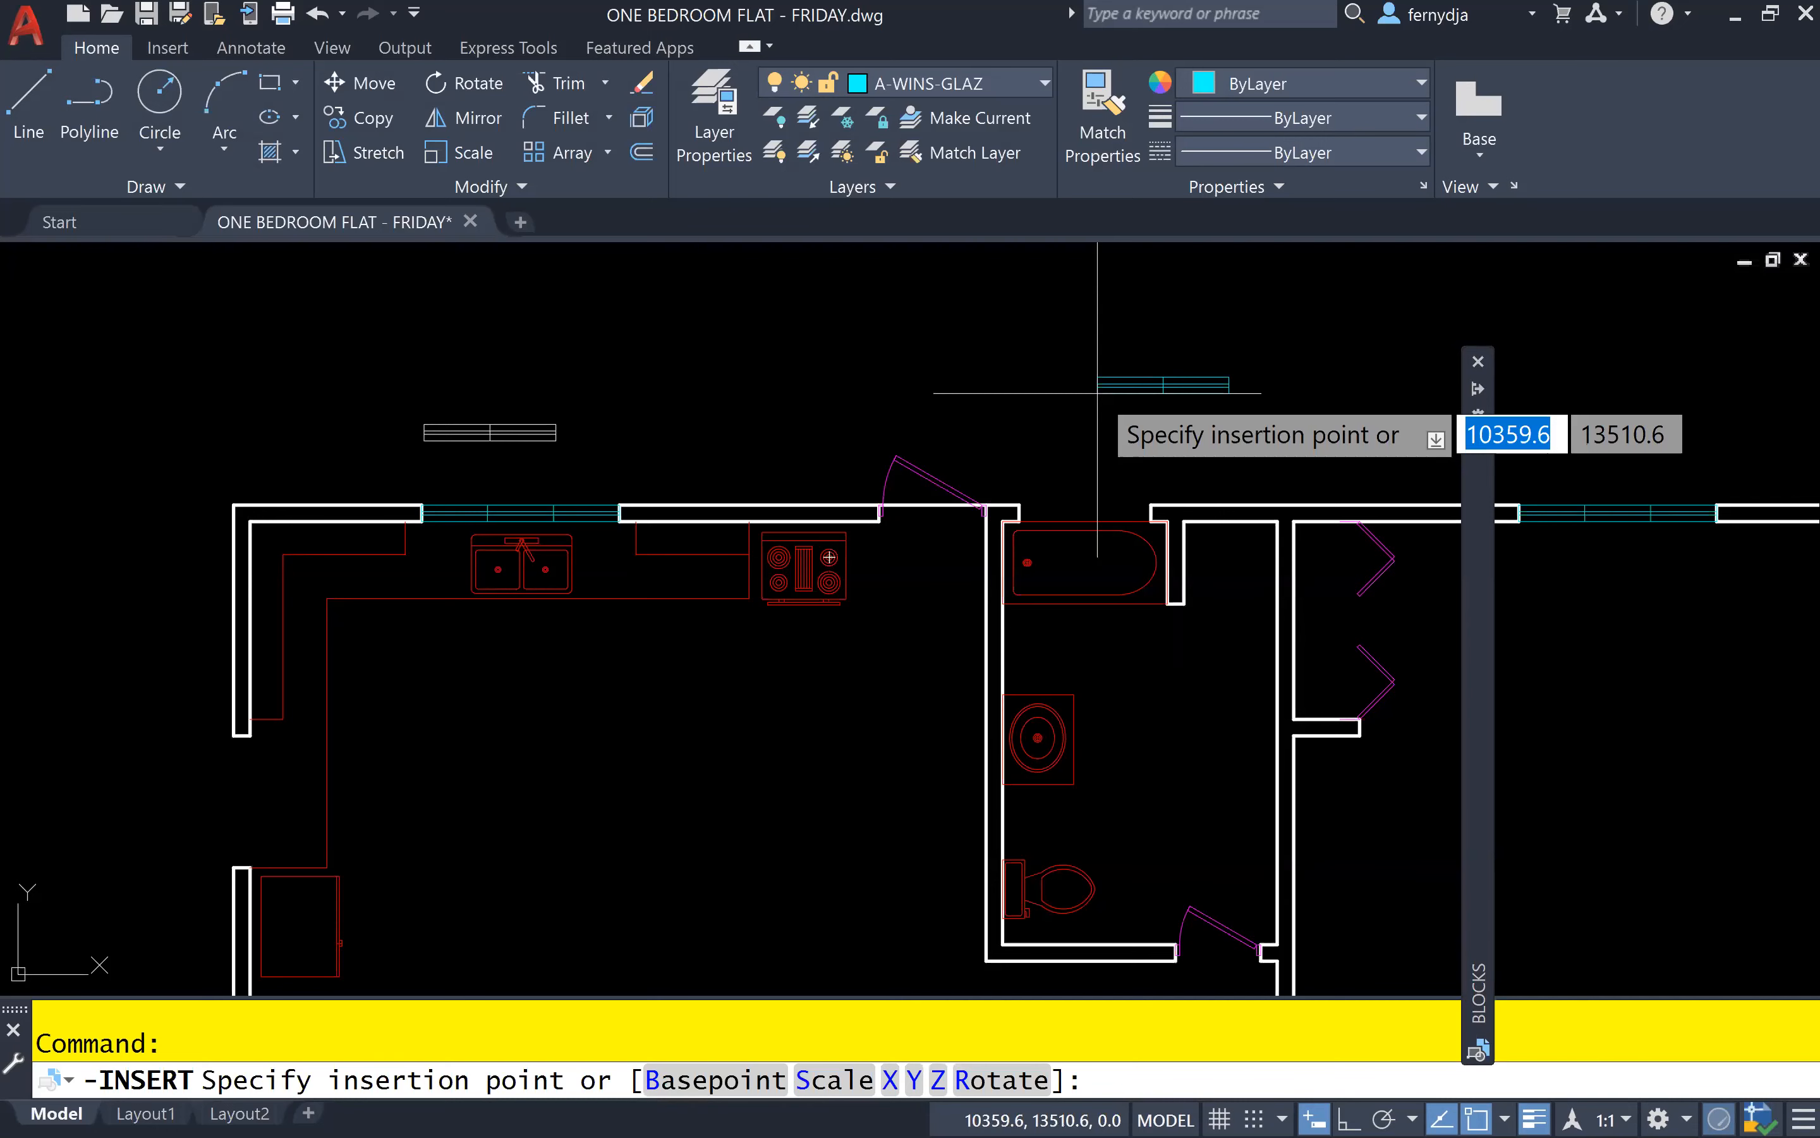
- Place the WIN 1200 window at rotation 0 in the exterior wall opening above the bathtub, aligned to the opening's inner corners
{"action": "scroll", "coordinate": [1048, 490], "scroll_direction": "up", "scroll_amount": 4}
{"action": "middle_click_drag", "start_coordinate": [1049, 493], "coordinate": [648, 435]}
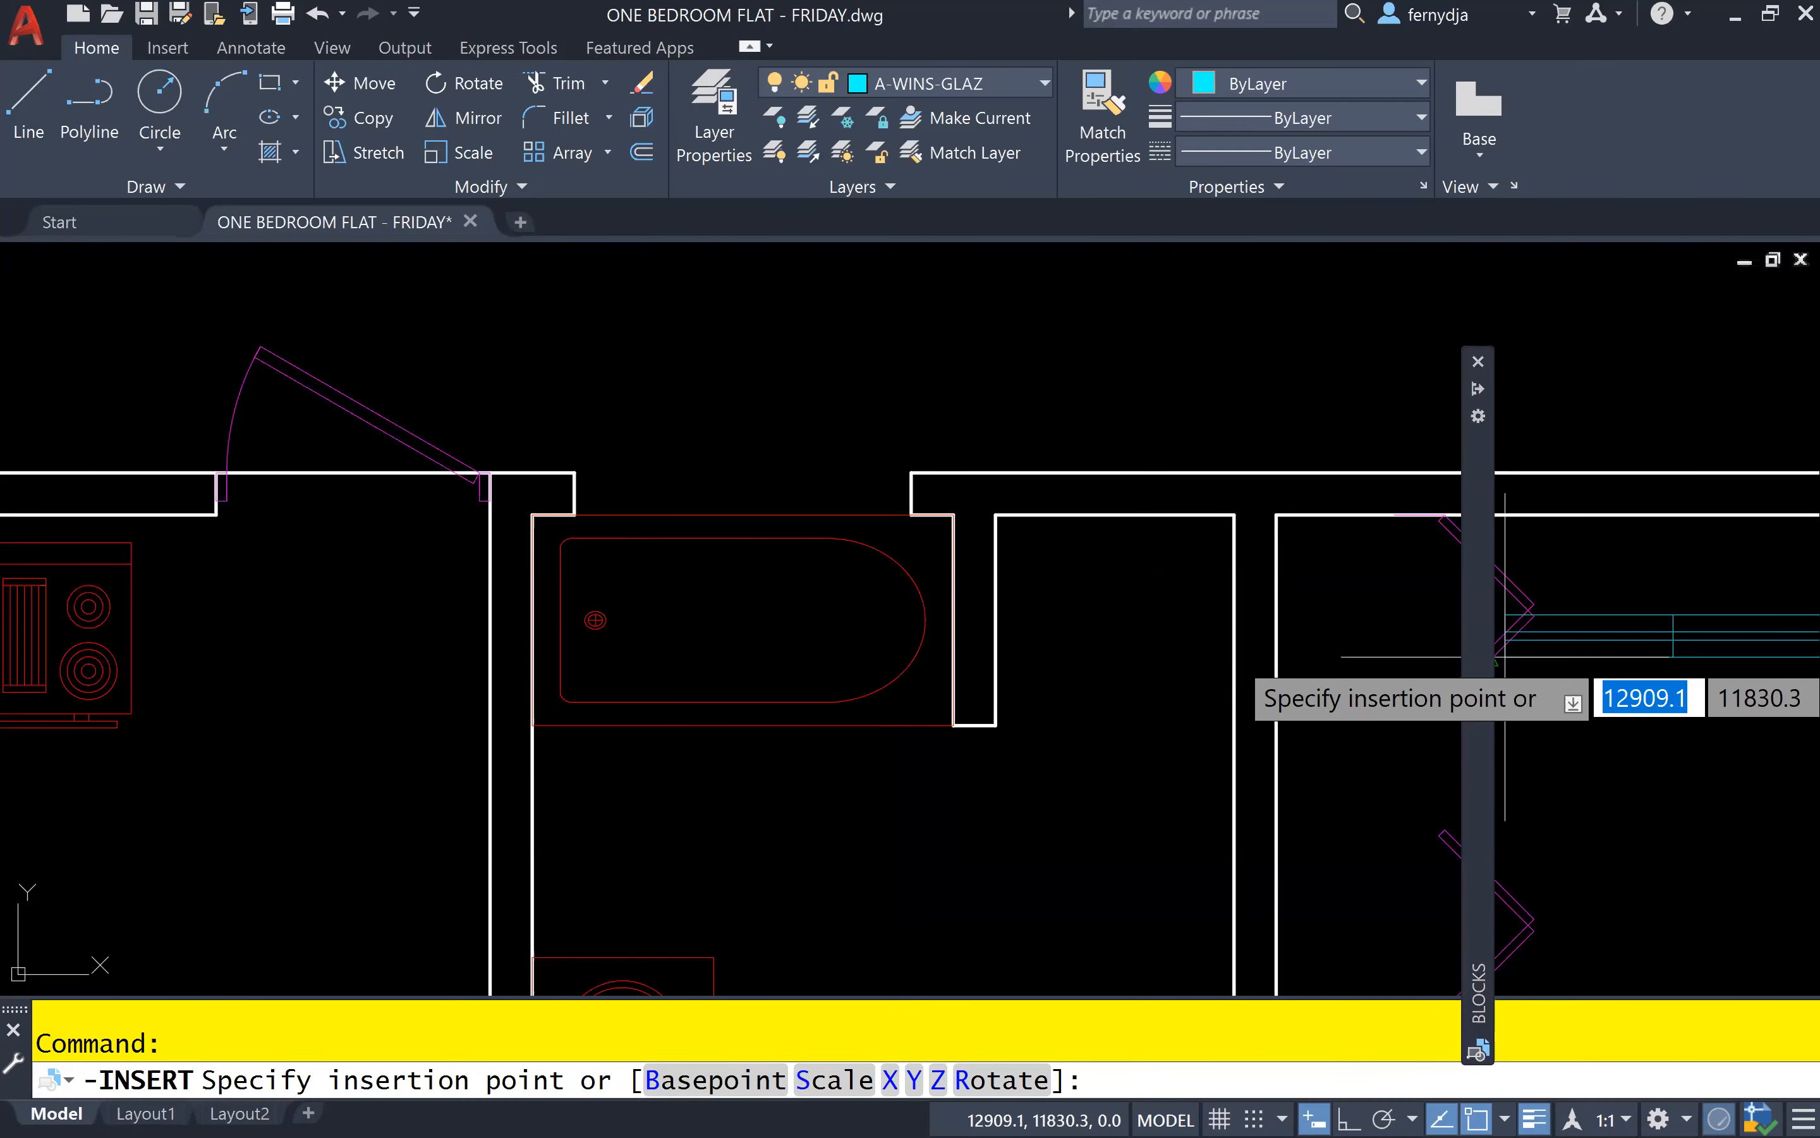
{"action": "mouse_move", "coordinate": [1450, 413]}
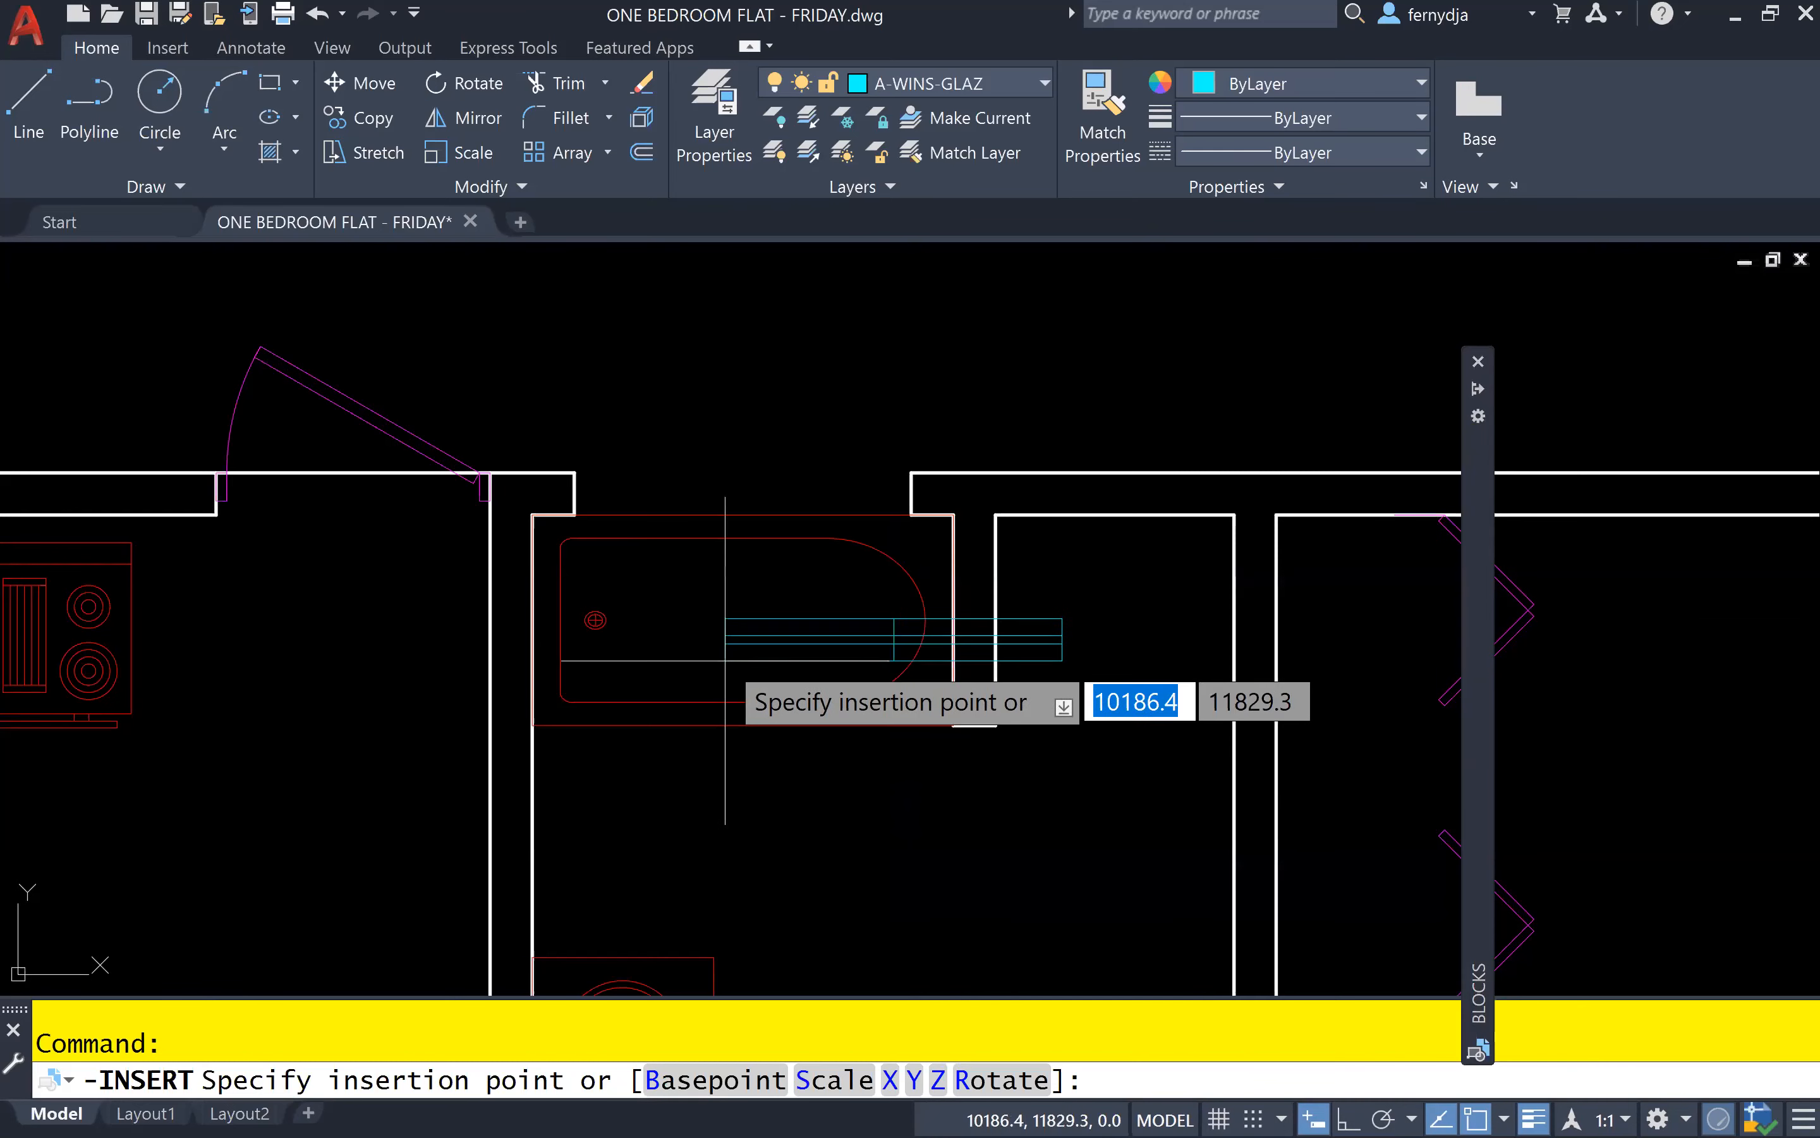
{"action": "scroll", "coordinate": [599, 486], "scroll_direction": "up", "scroll_amount": 4}
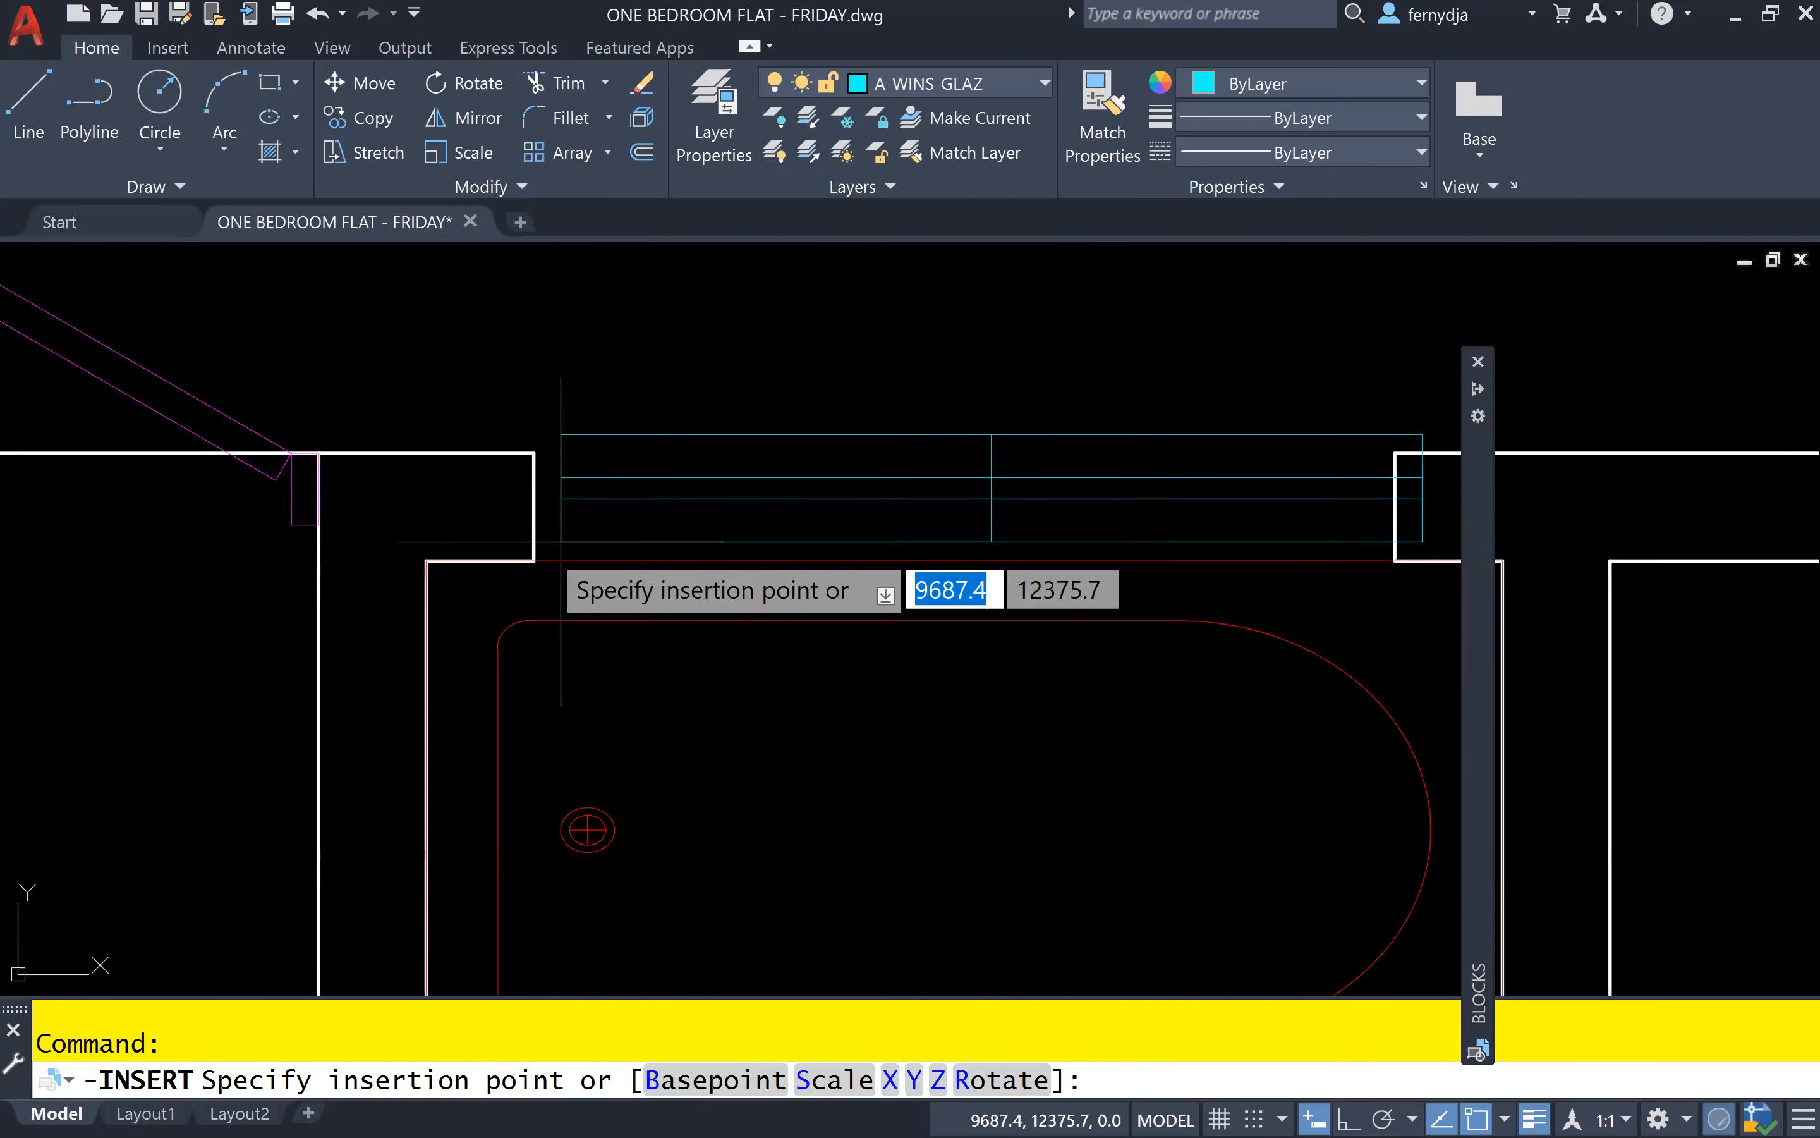
{"action": "left_click", "coordinate": [534, 560]}
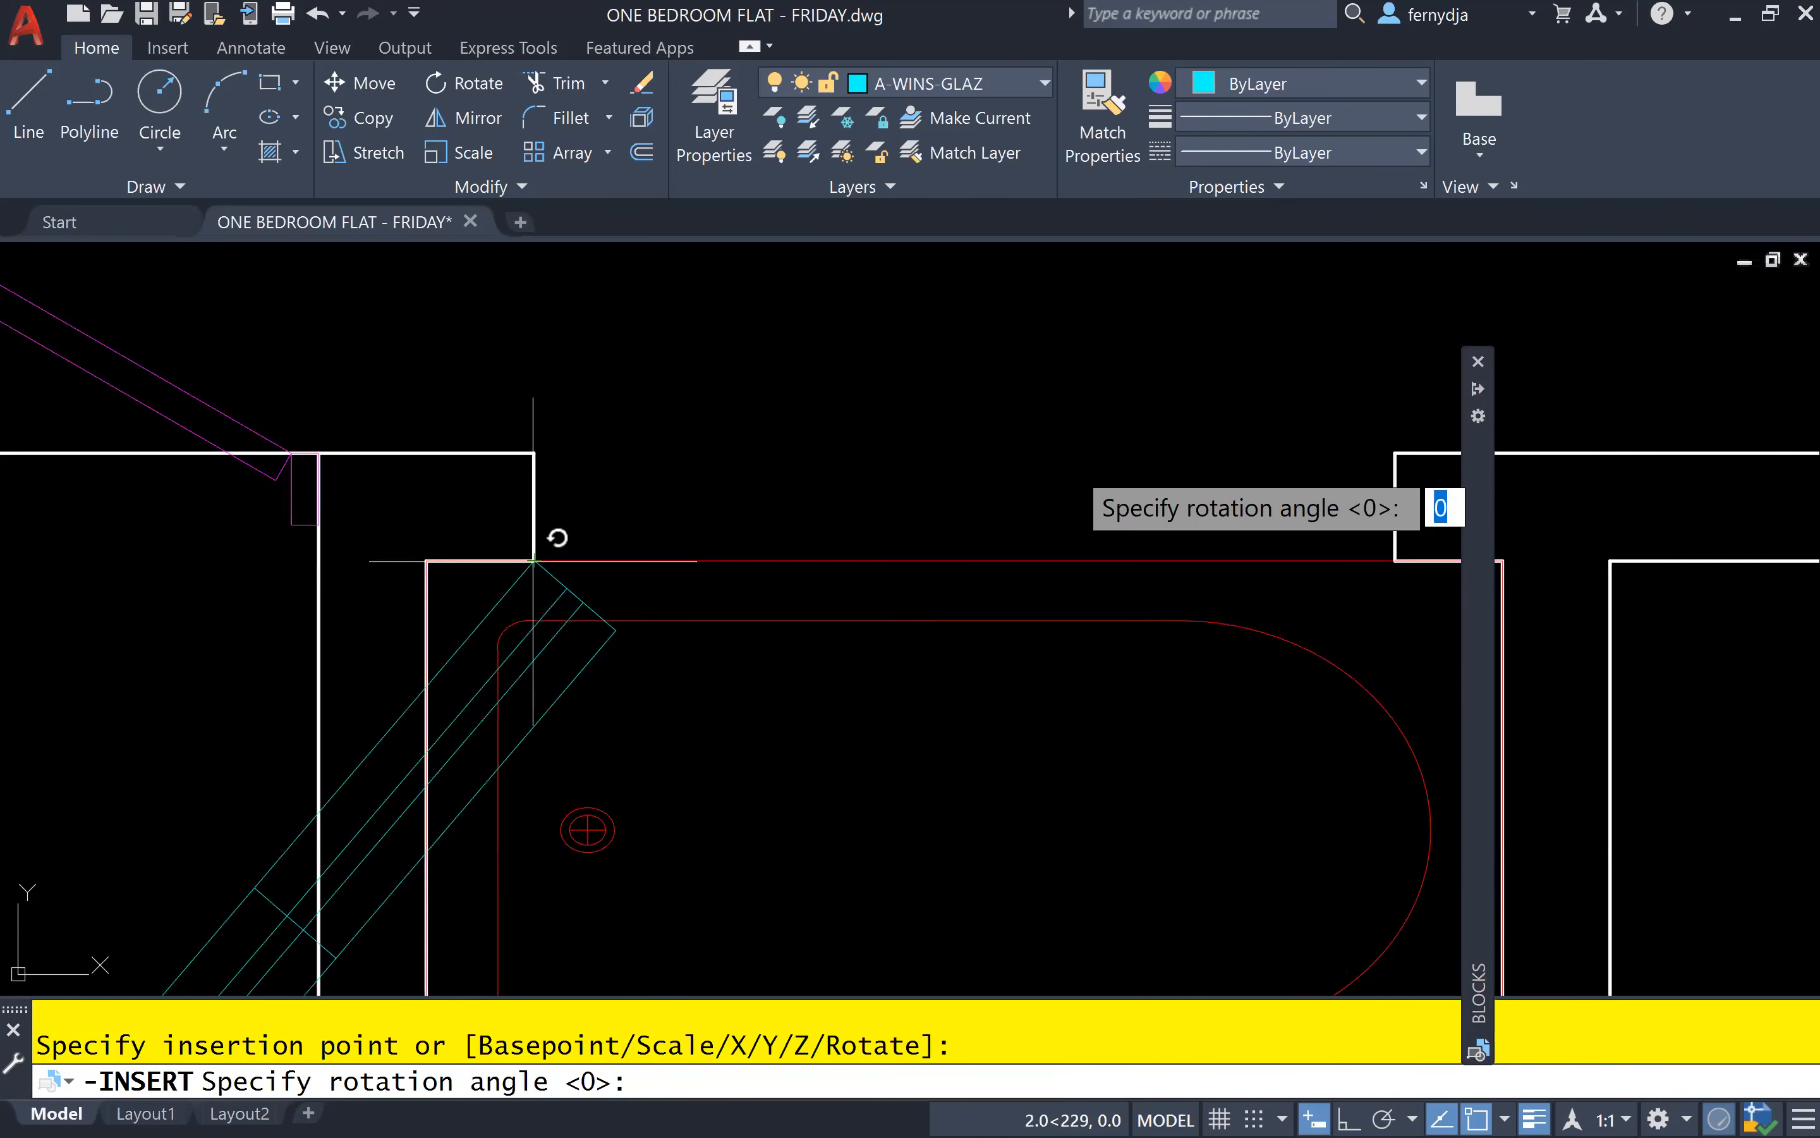
{"action": "middle_click_drag", "start_coordinate": [1163, 417], "coordinate": [791, 474]}
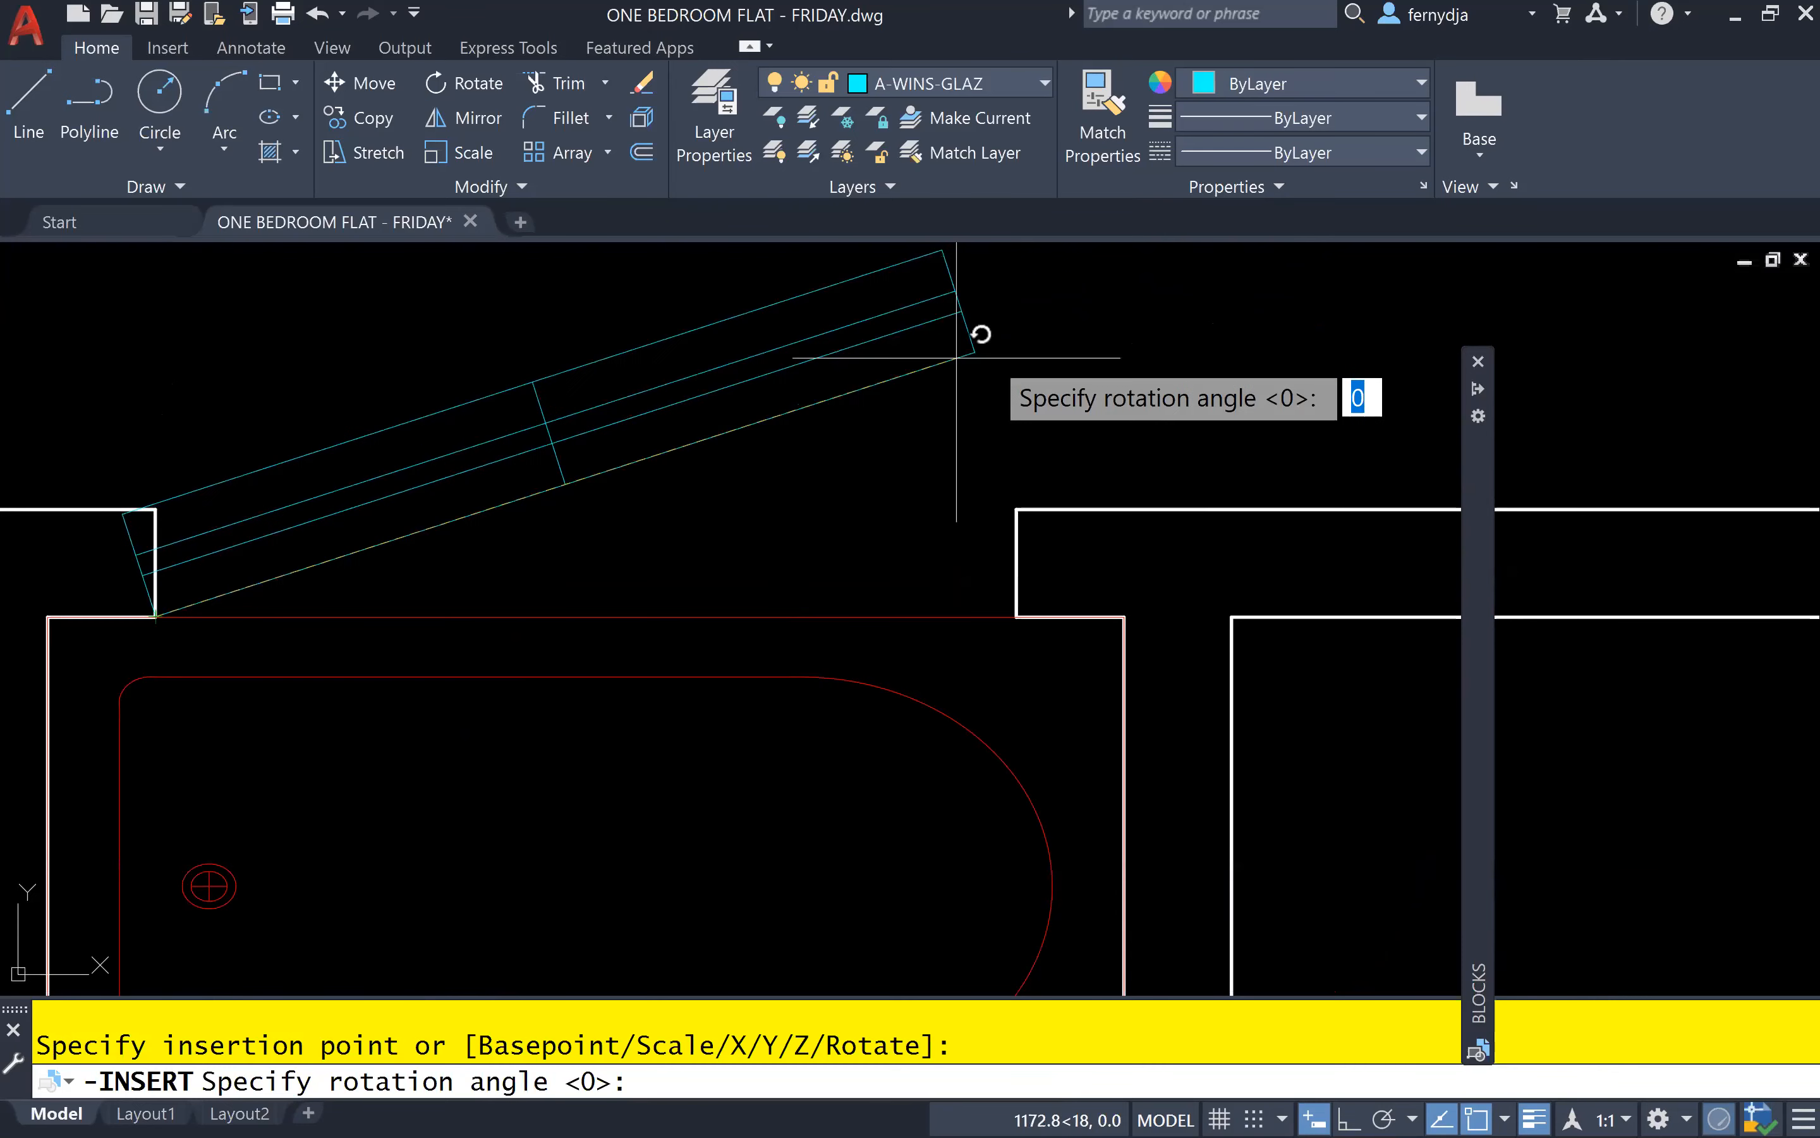
{"action": "left_click", "coordinate": [1016, 616]}
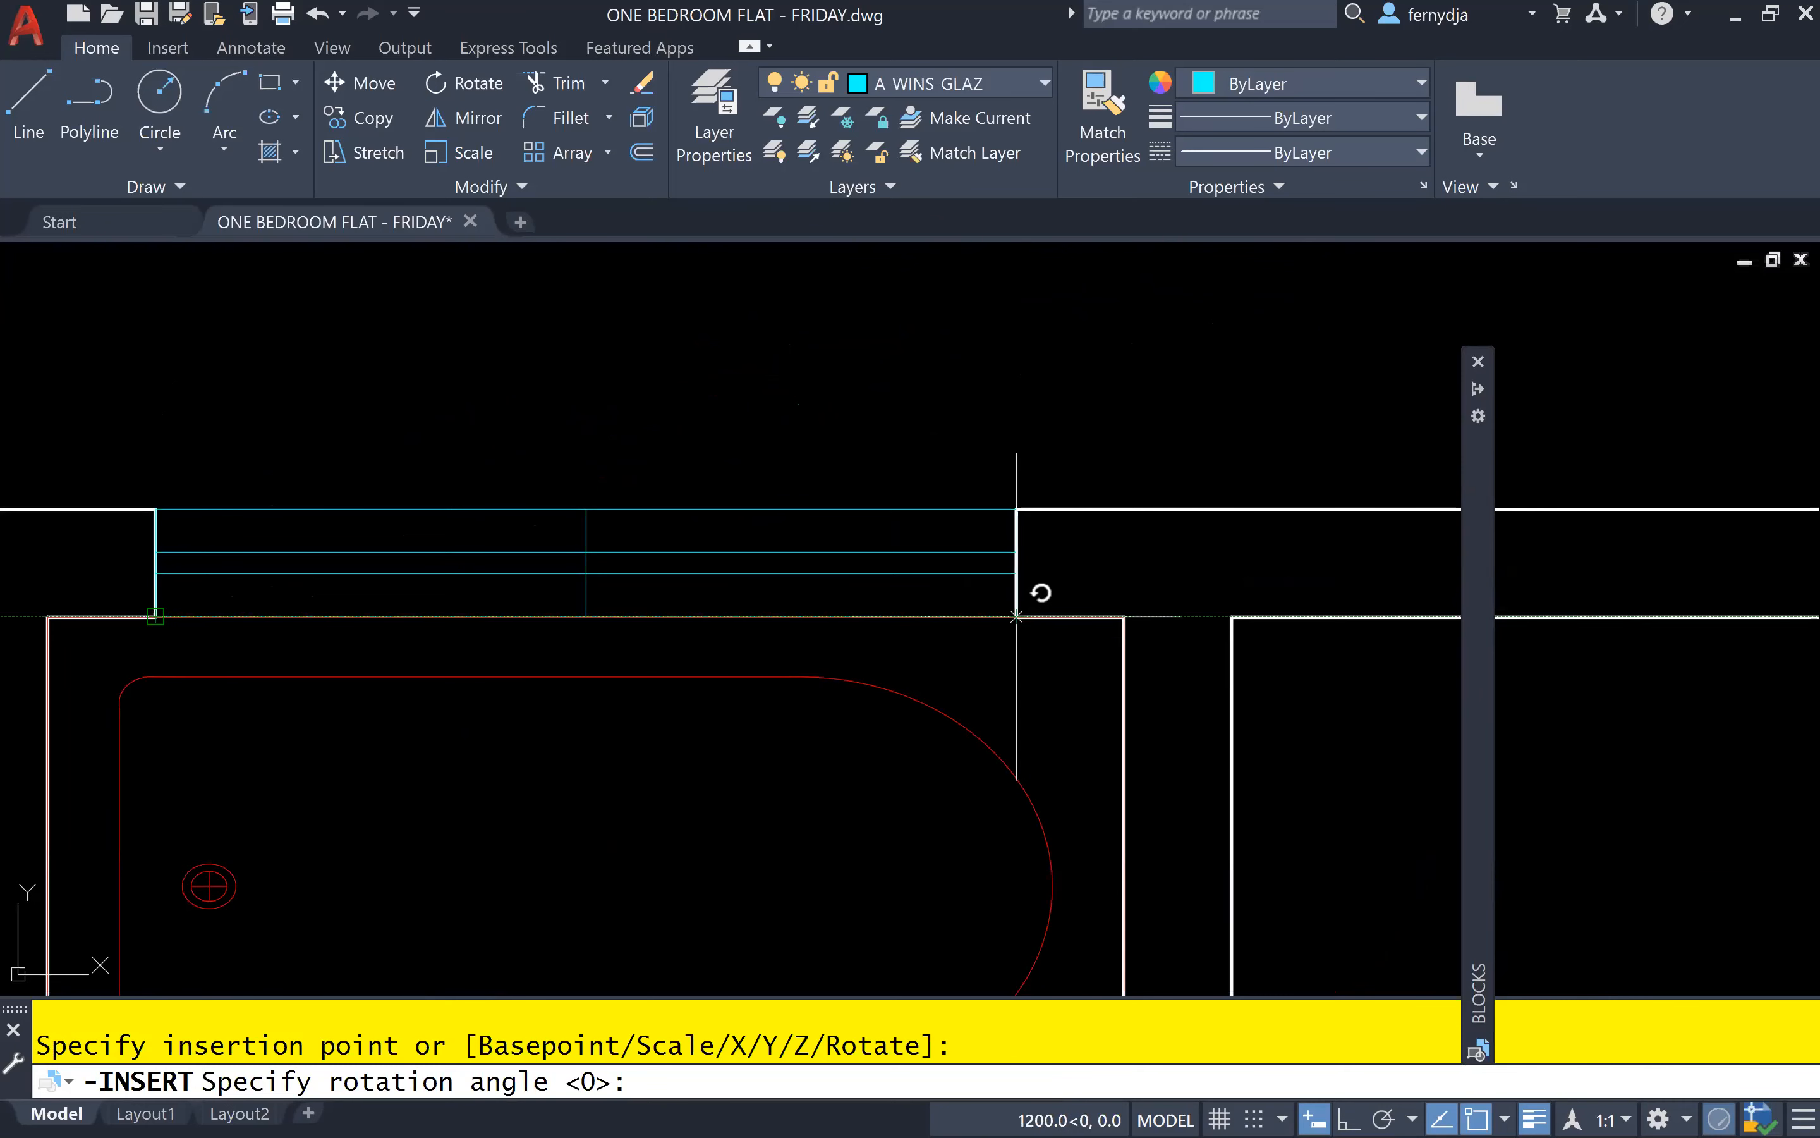
- Place another WIN 1200 window vertically in the kitchen's left wall opening above the refrigerator, aligned to its inner corners, and end the insertion
{"action": "scroll", "coordinate": [805, 745], "scroll_direction": "down", "scroll_amount": 2}
{"action": "middle_click_drag", "start_coordinate": [635, 763], "coordinate": [1188, 476]}
{"action": "middle_click_drag", "start_coordinate": [703, 786], "coordinate": [1198, 569]}
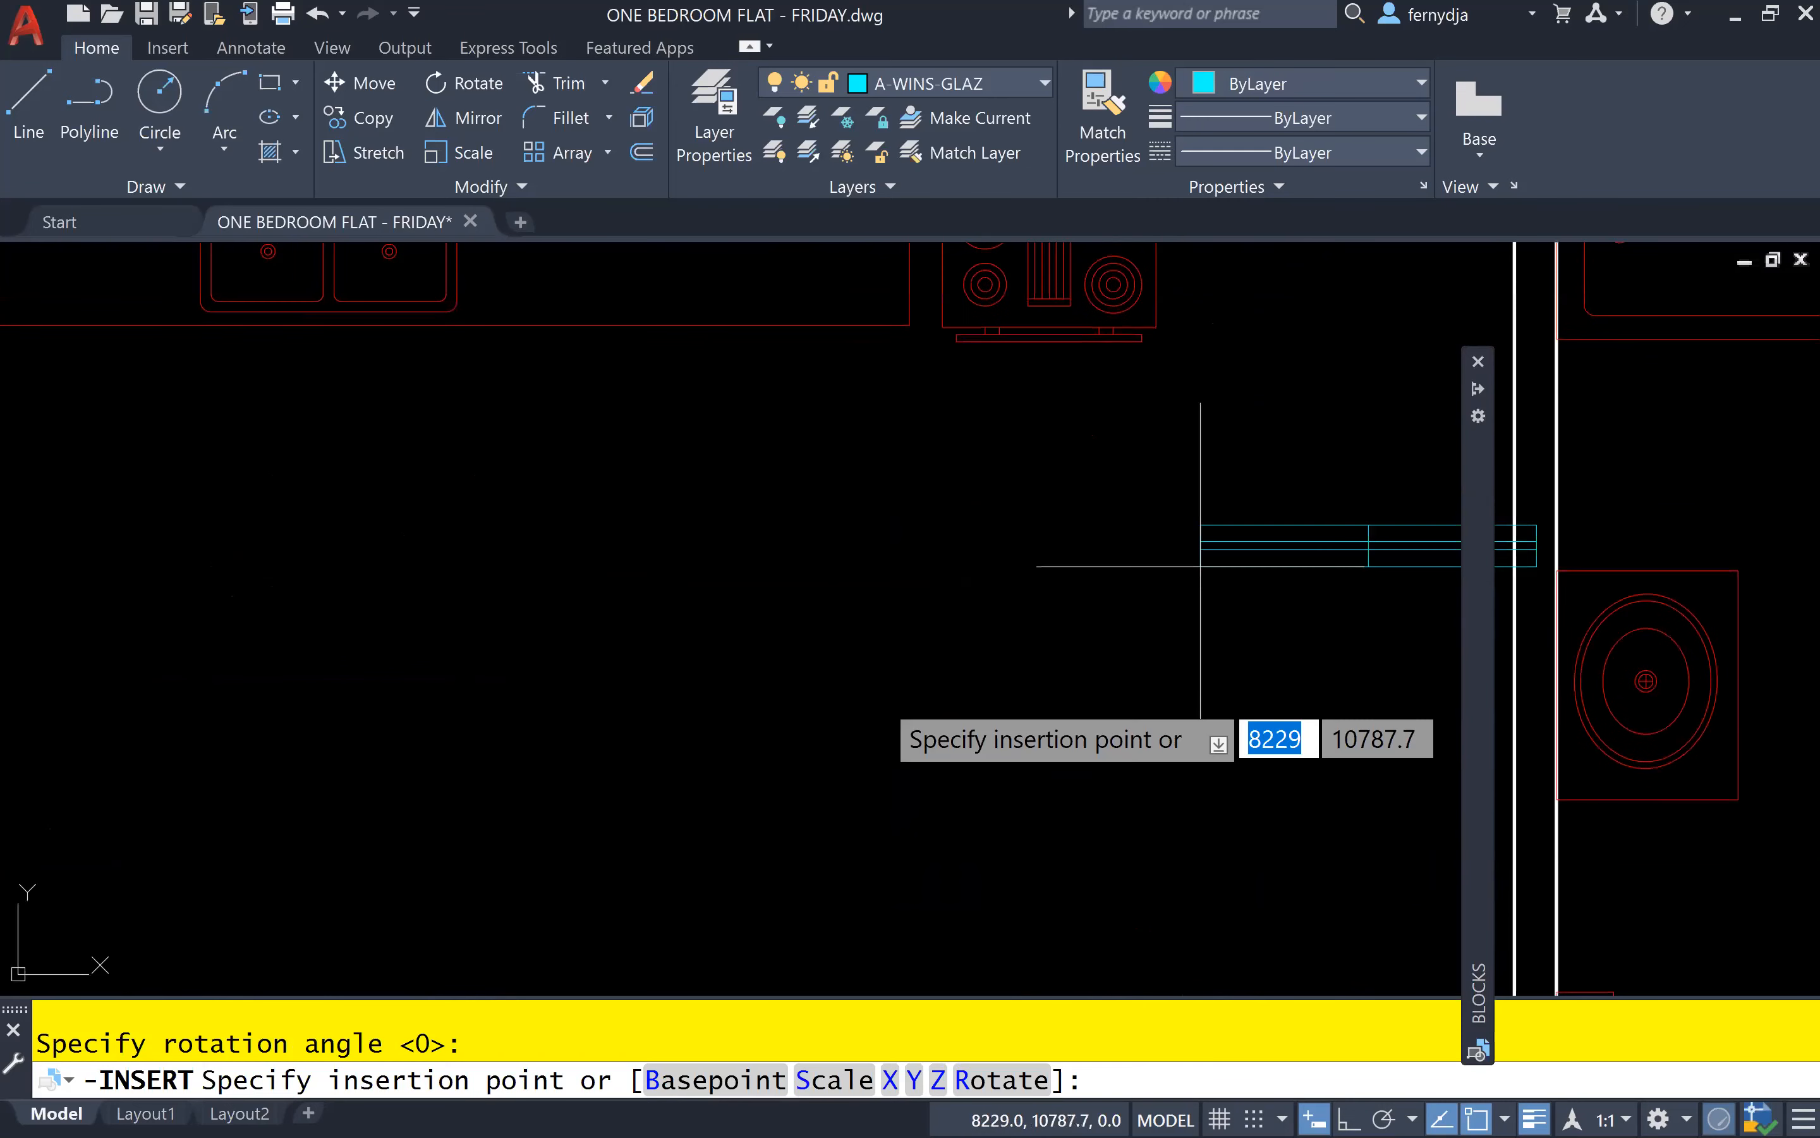
{"action": "scroll", "coordinate": [664, 742], "scroll_direction": "down", "scroll_amount": 3}
{"action": "mouse_move", "coordinate": [395, 659]}
{"action": "middle_mouse_down"}
{"action": "mouse_move", "coordinate": [520, 760]}
{"action": "mouse_move", "coordinate": [747, 649]}
{"action": "middle_mouse_up"}
{"action": "scroll", "coordinate": [487, 680], "scroll_direction": "up", "scroll_amount": 5}
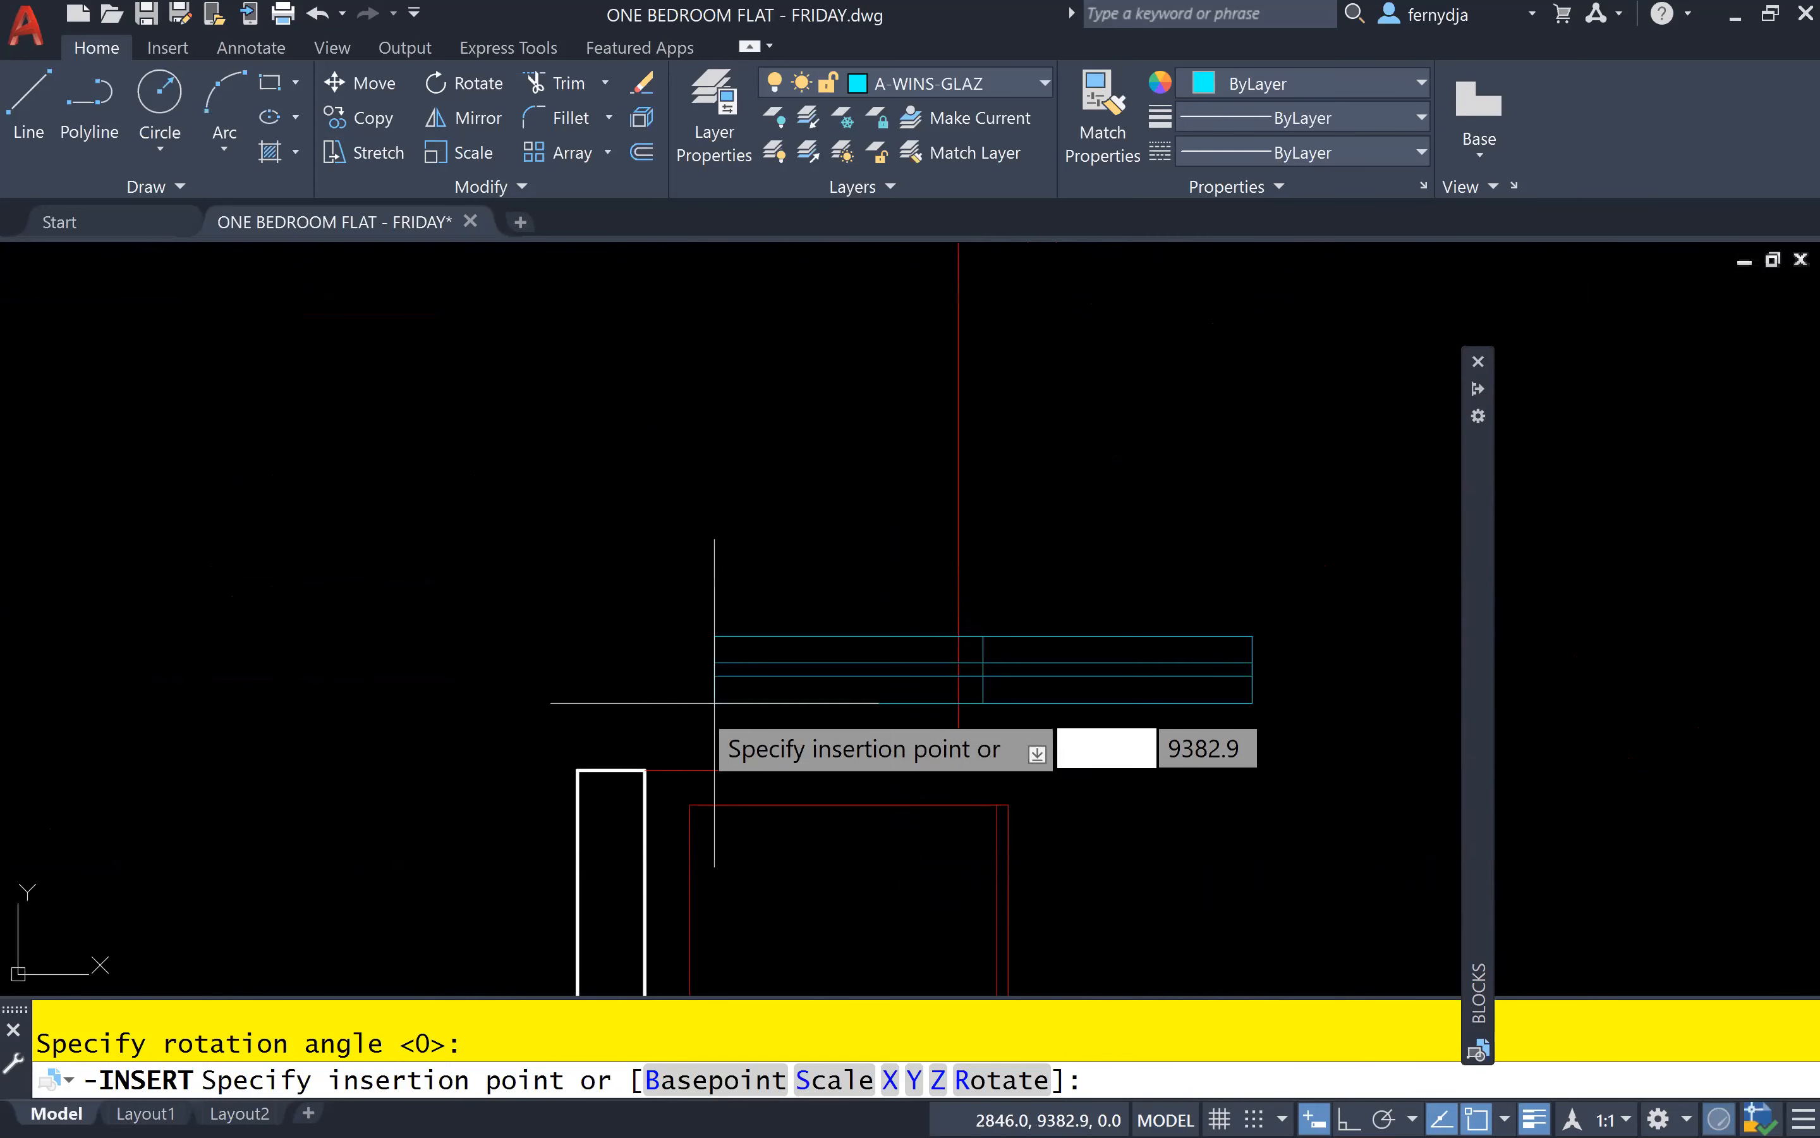
{"action": "left_click", "coordinate": [645, 770]}
{"action": "middle_click_drag", "start_coordinate": [752, 337], "coordinate": [762, 752]}
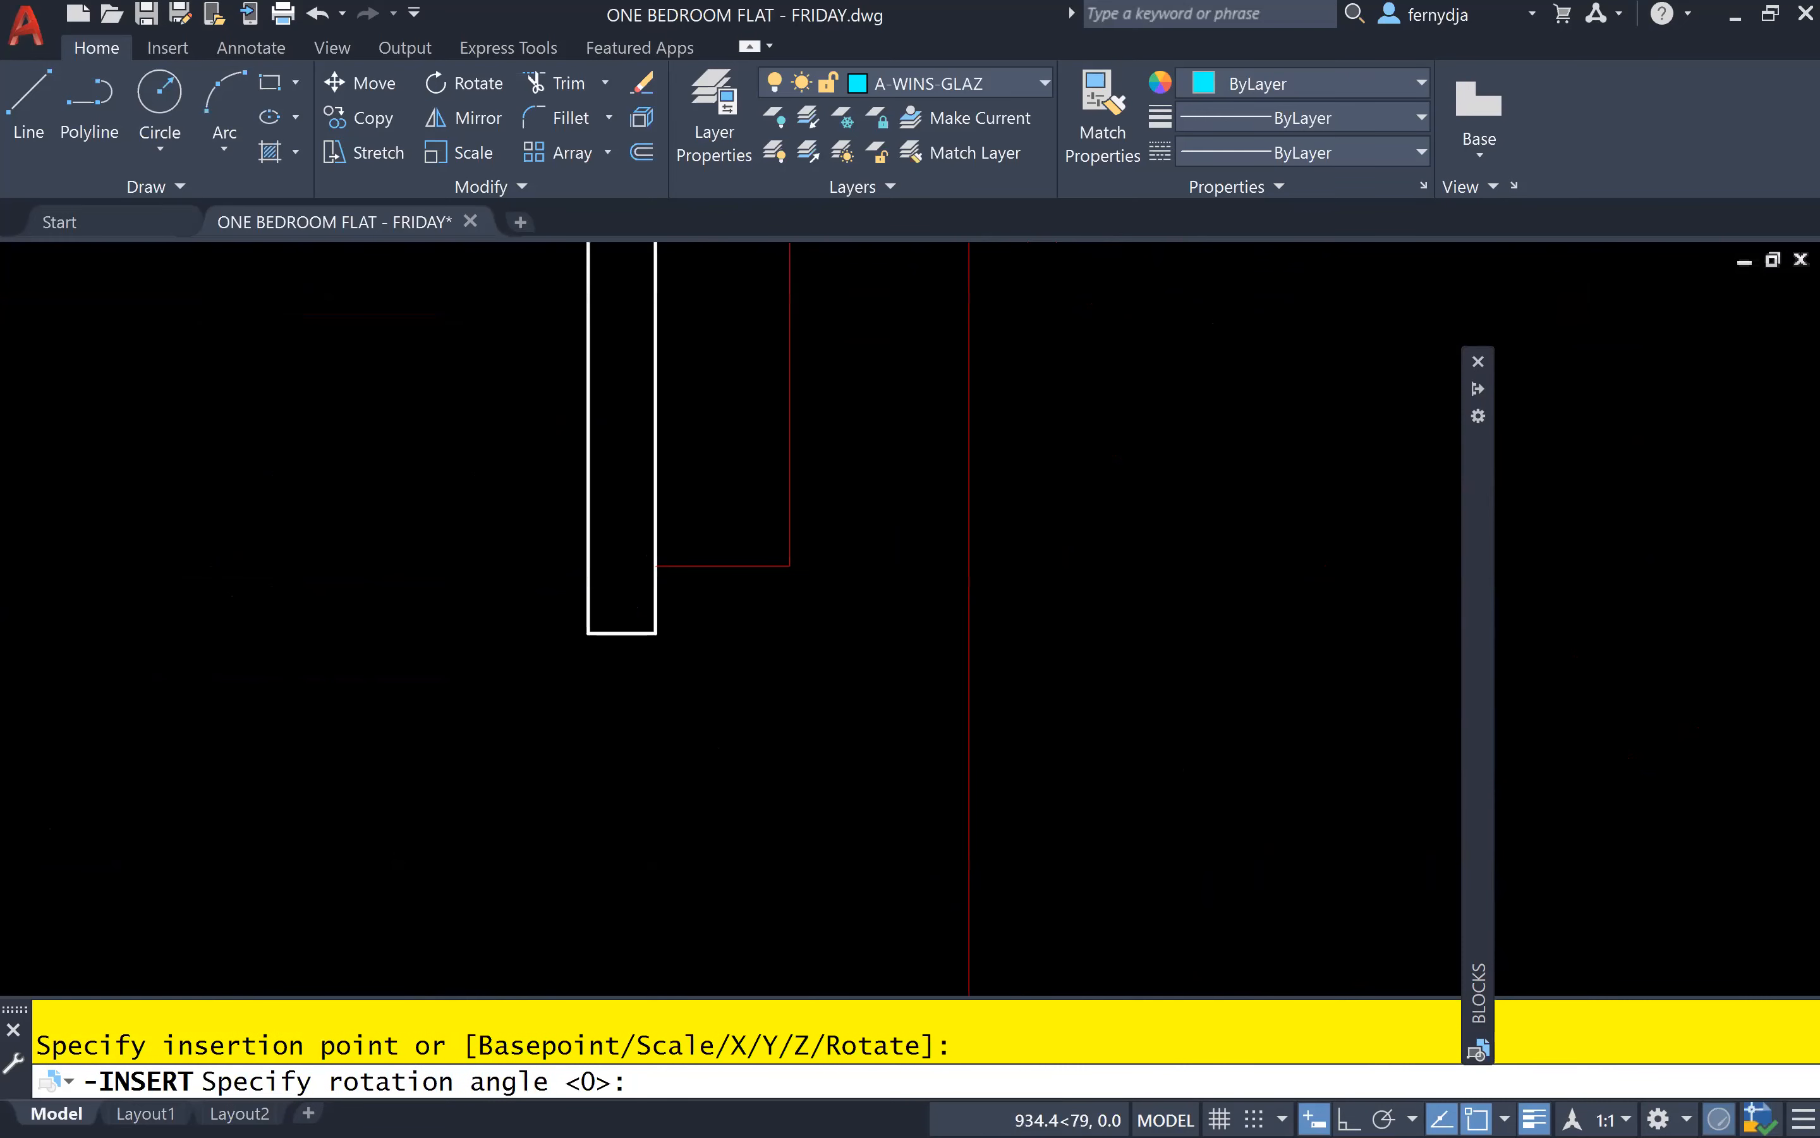
{"action": "left_click", "coordinate": [656, 632]}
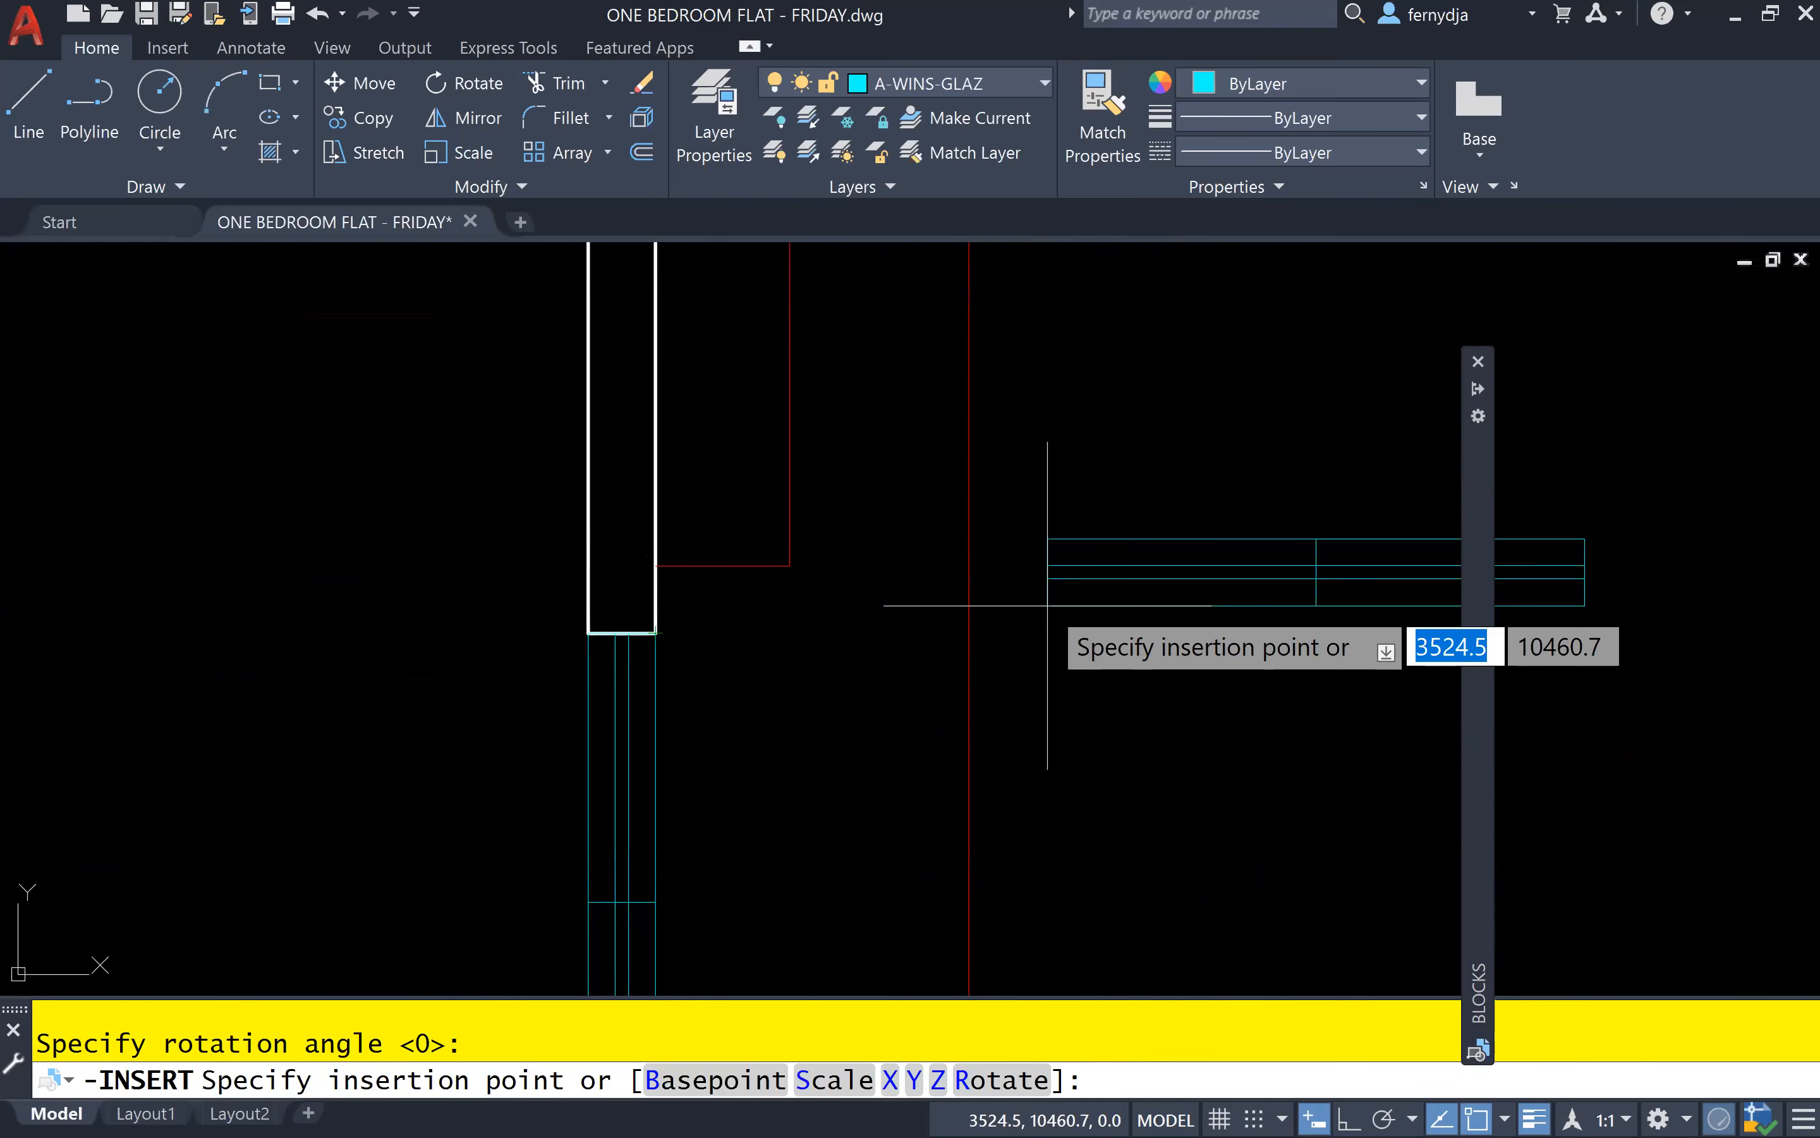
{"action": "key", "text": "Escape"}
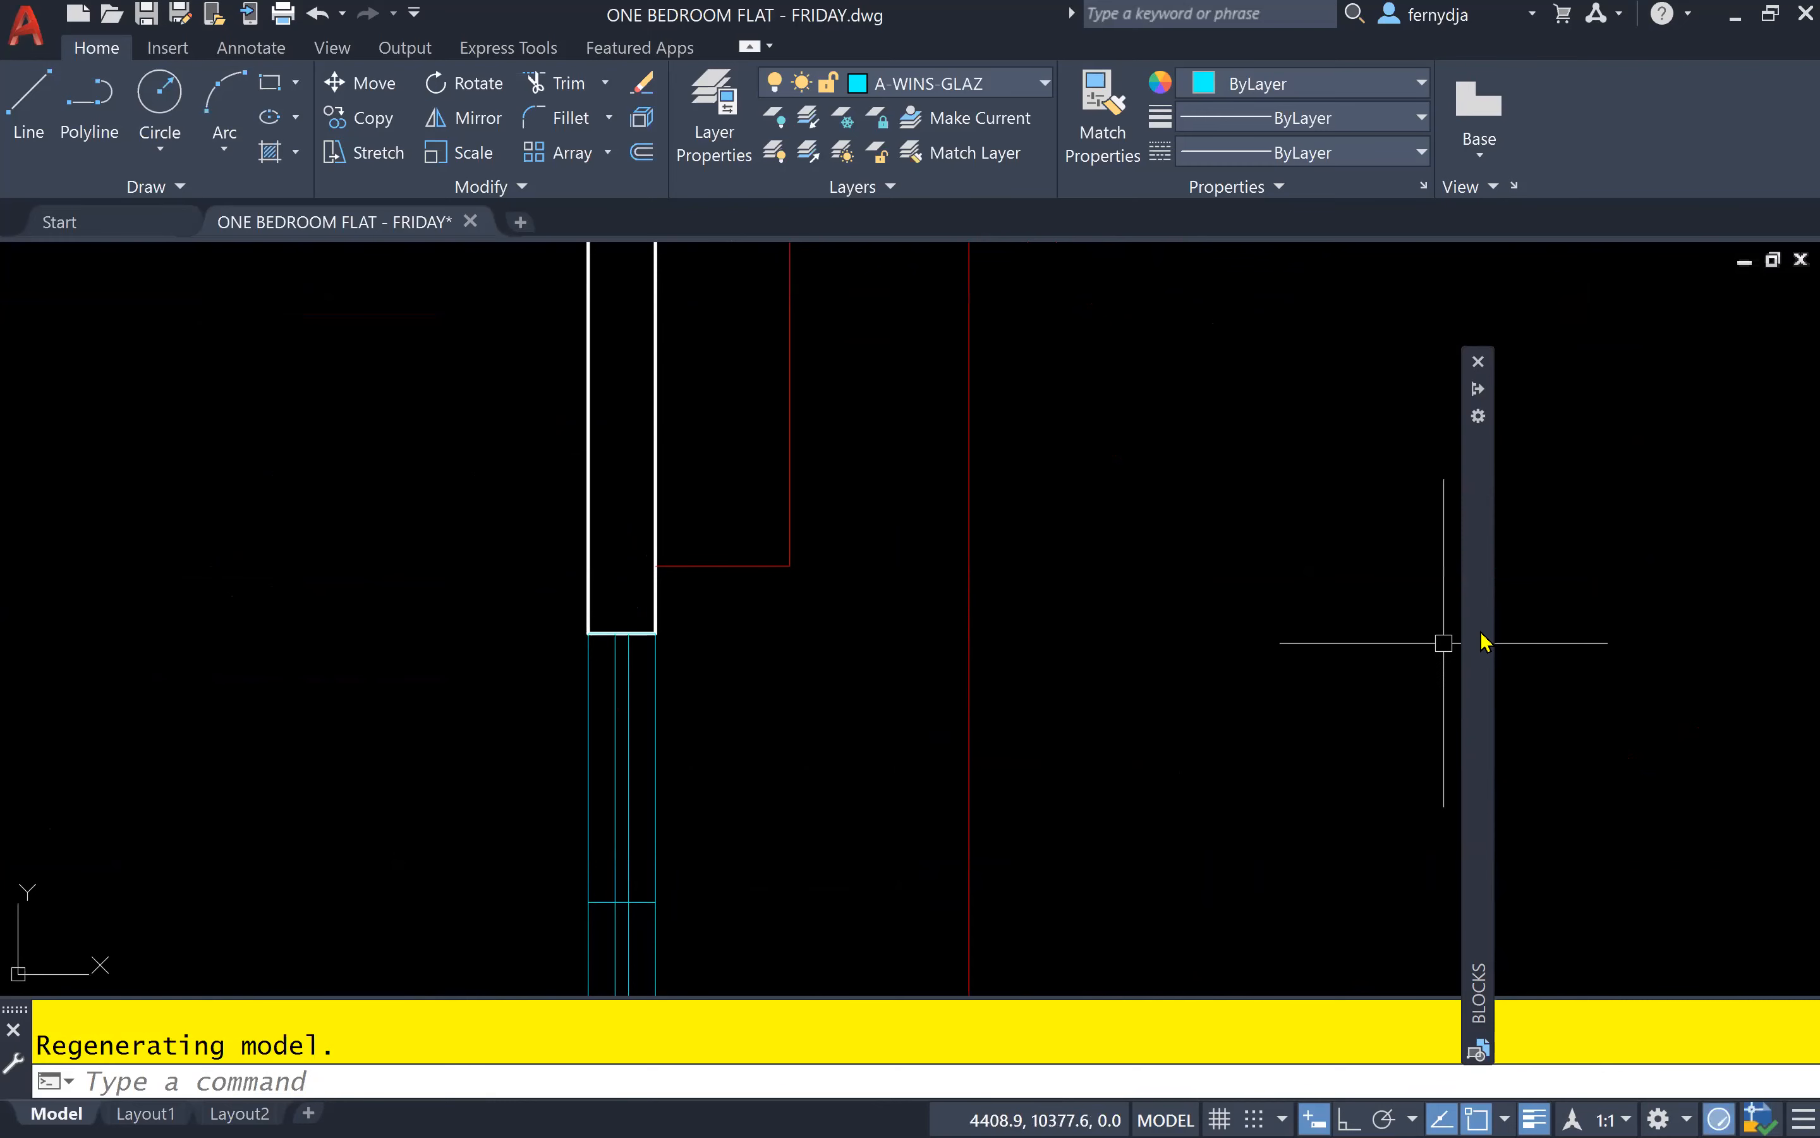
- Review the library file browser and the available thumbnail sizes and list views for the library block
{"action": "mouse_move", "coordinate": [1484, 641]}
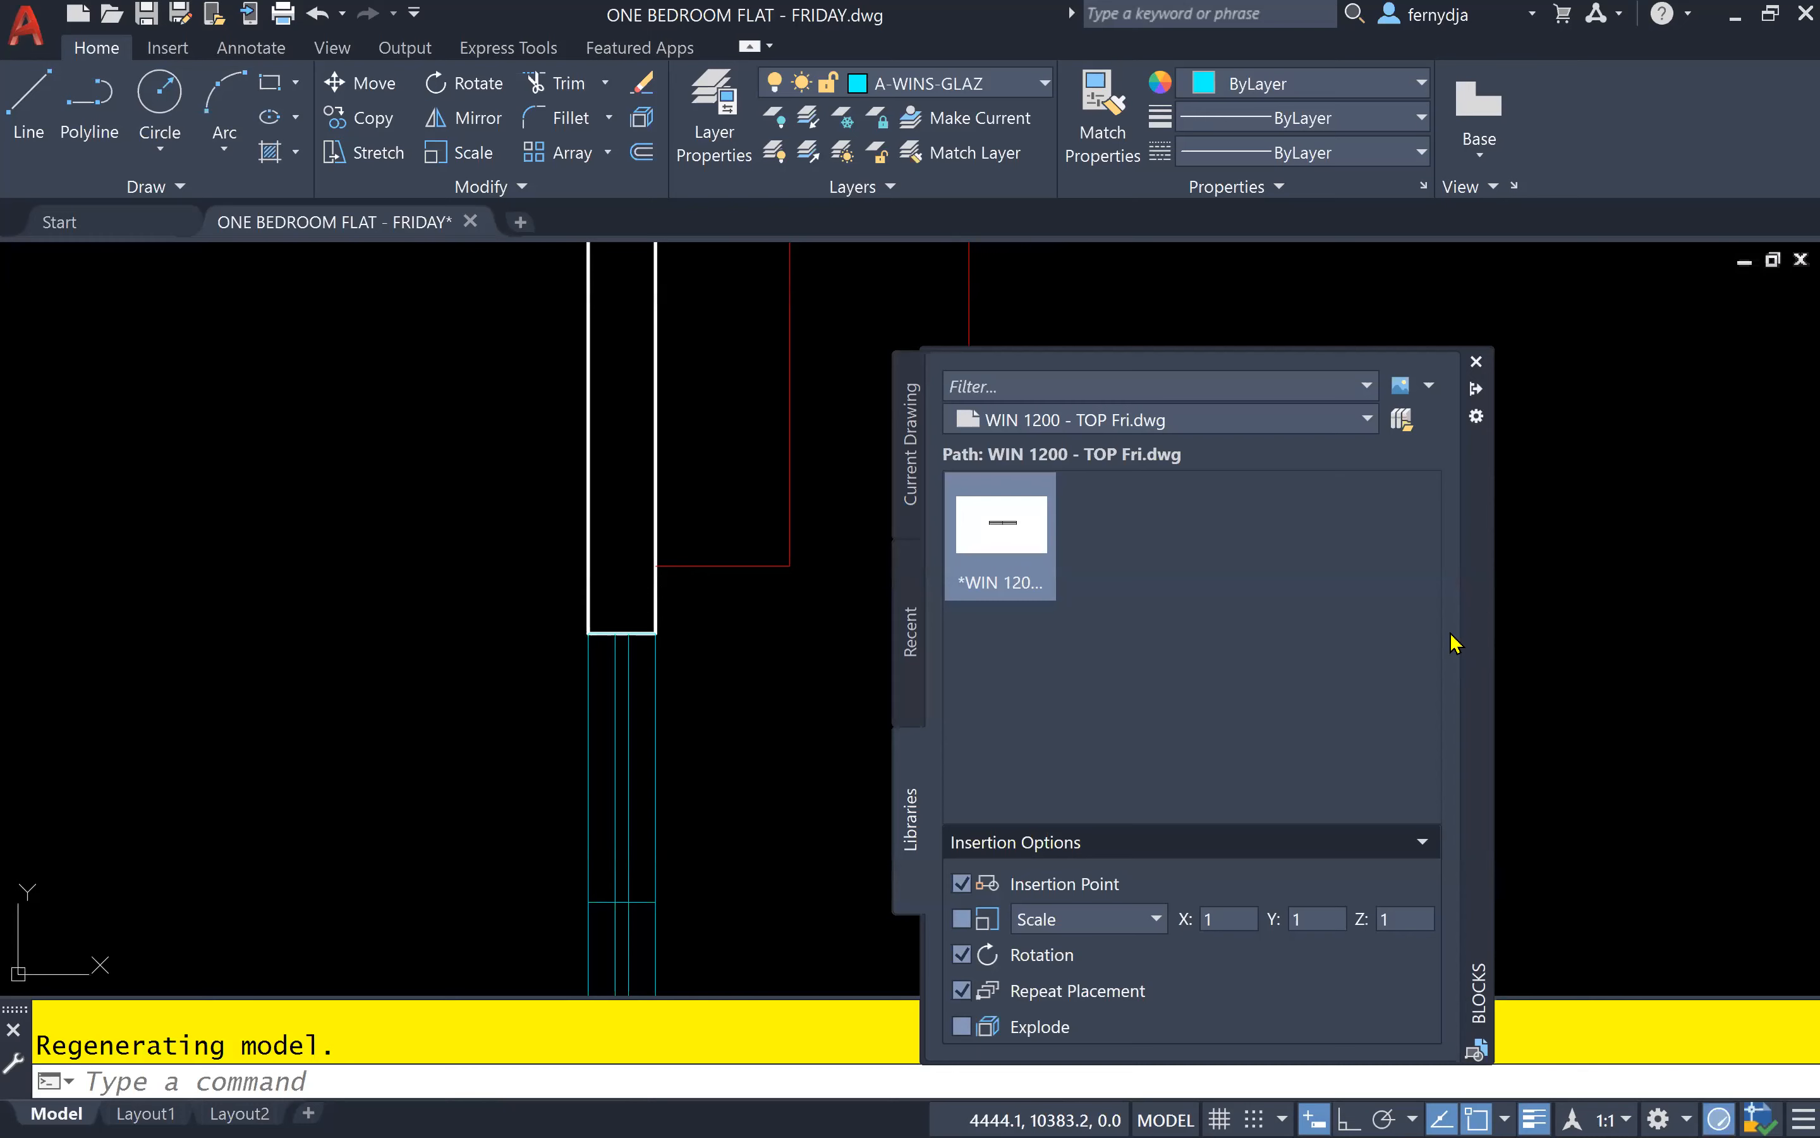
{"action": "left_click", "coordinate": [1404, 418]}
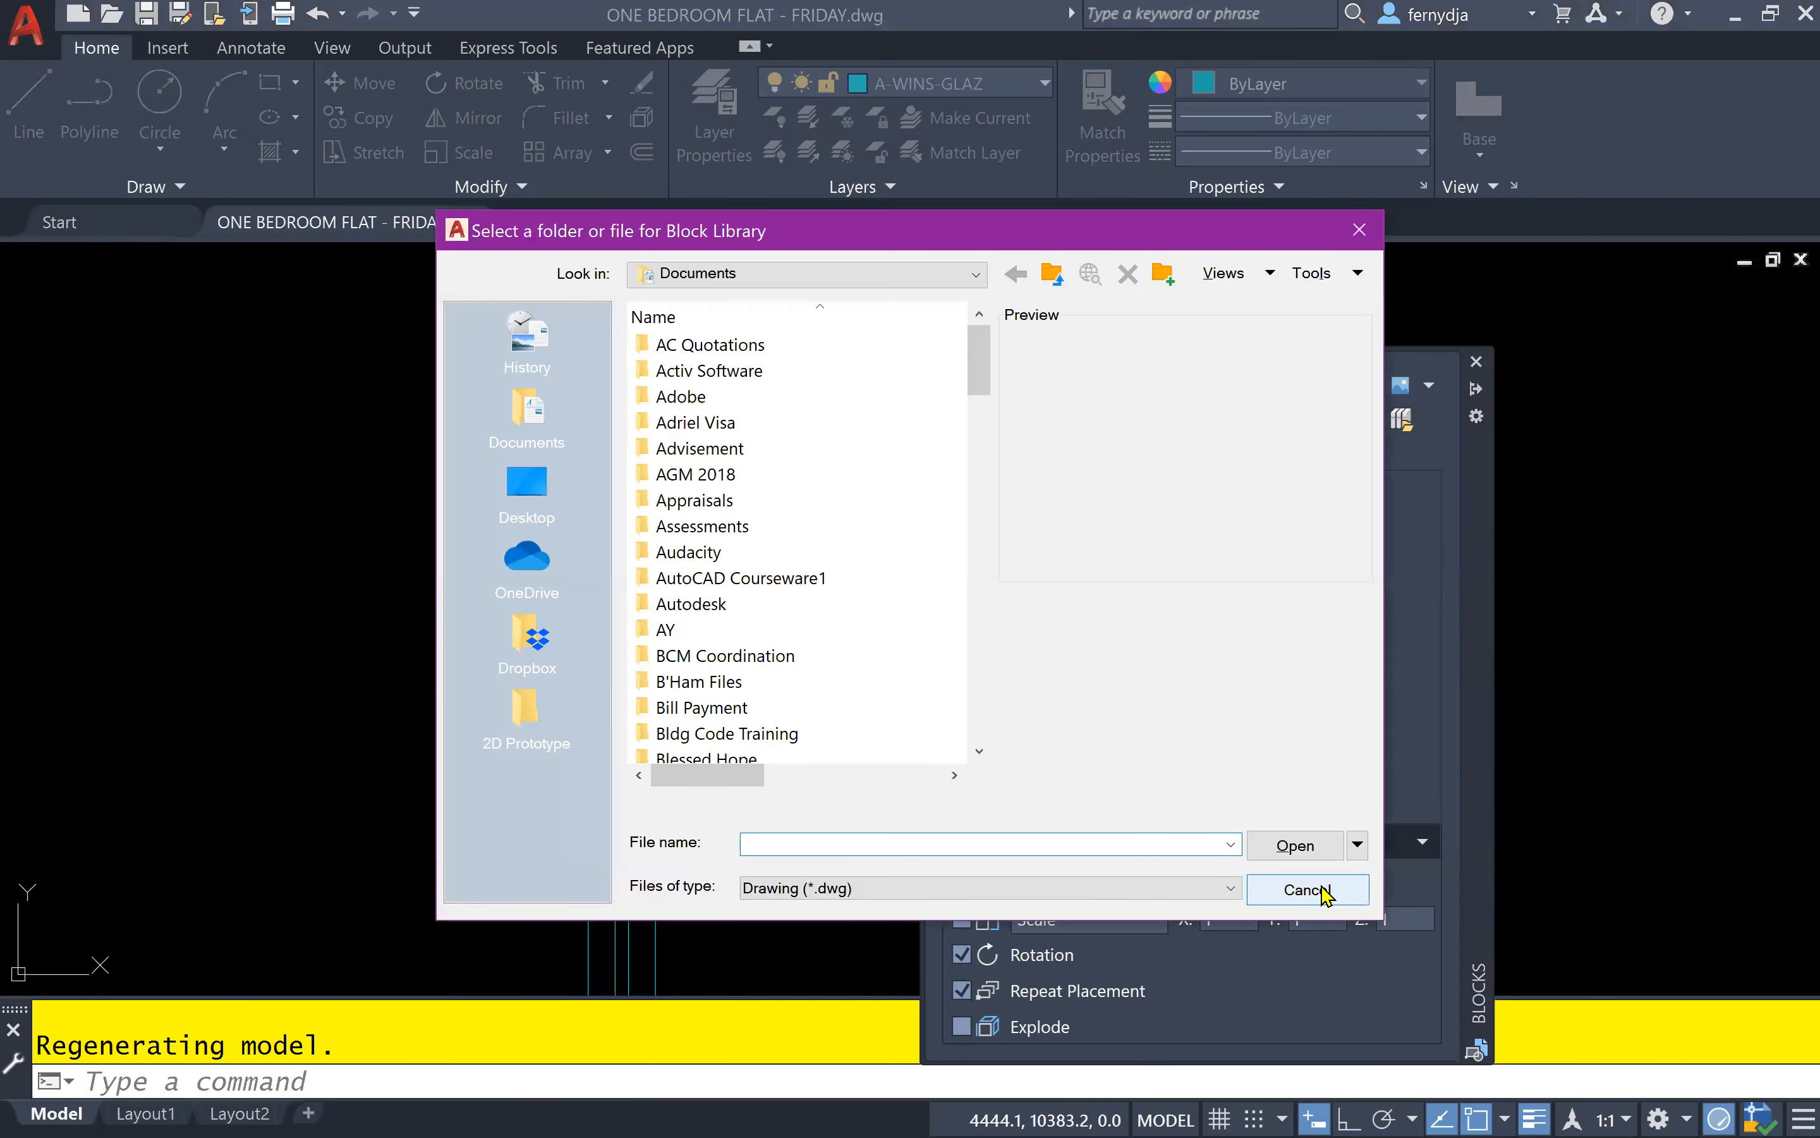
{"action": "left_click", "coordinate": [1324, 891]}
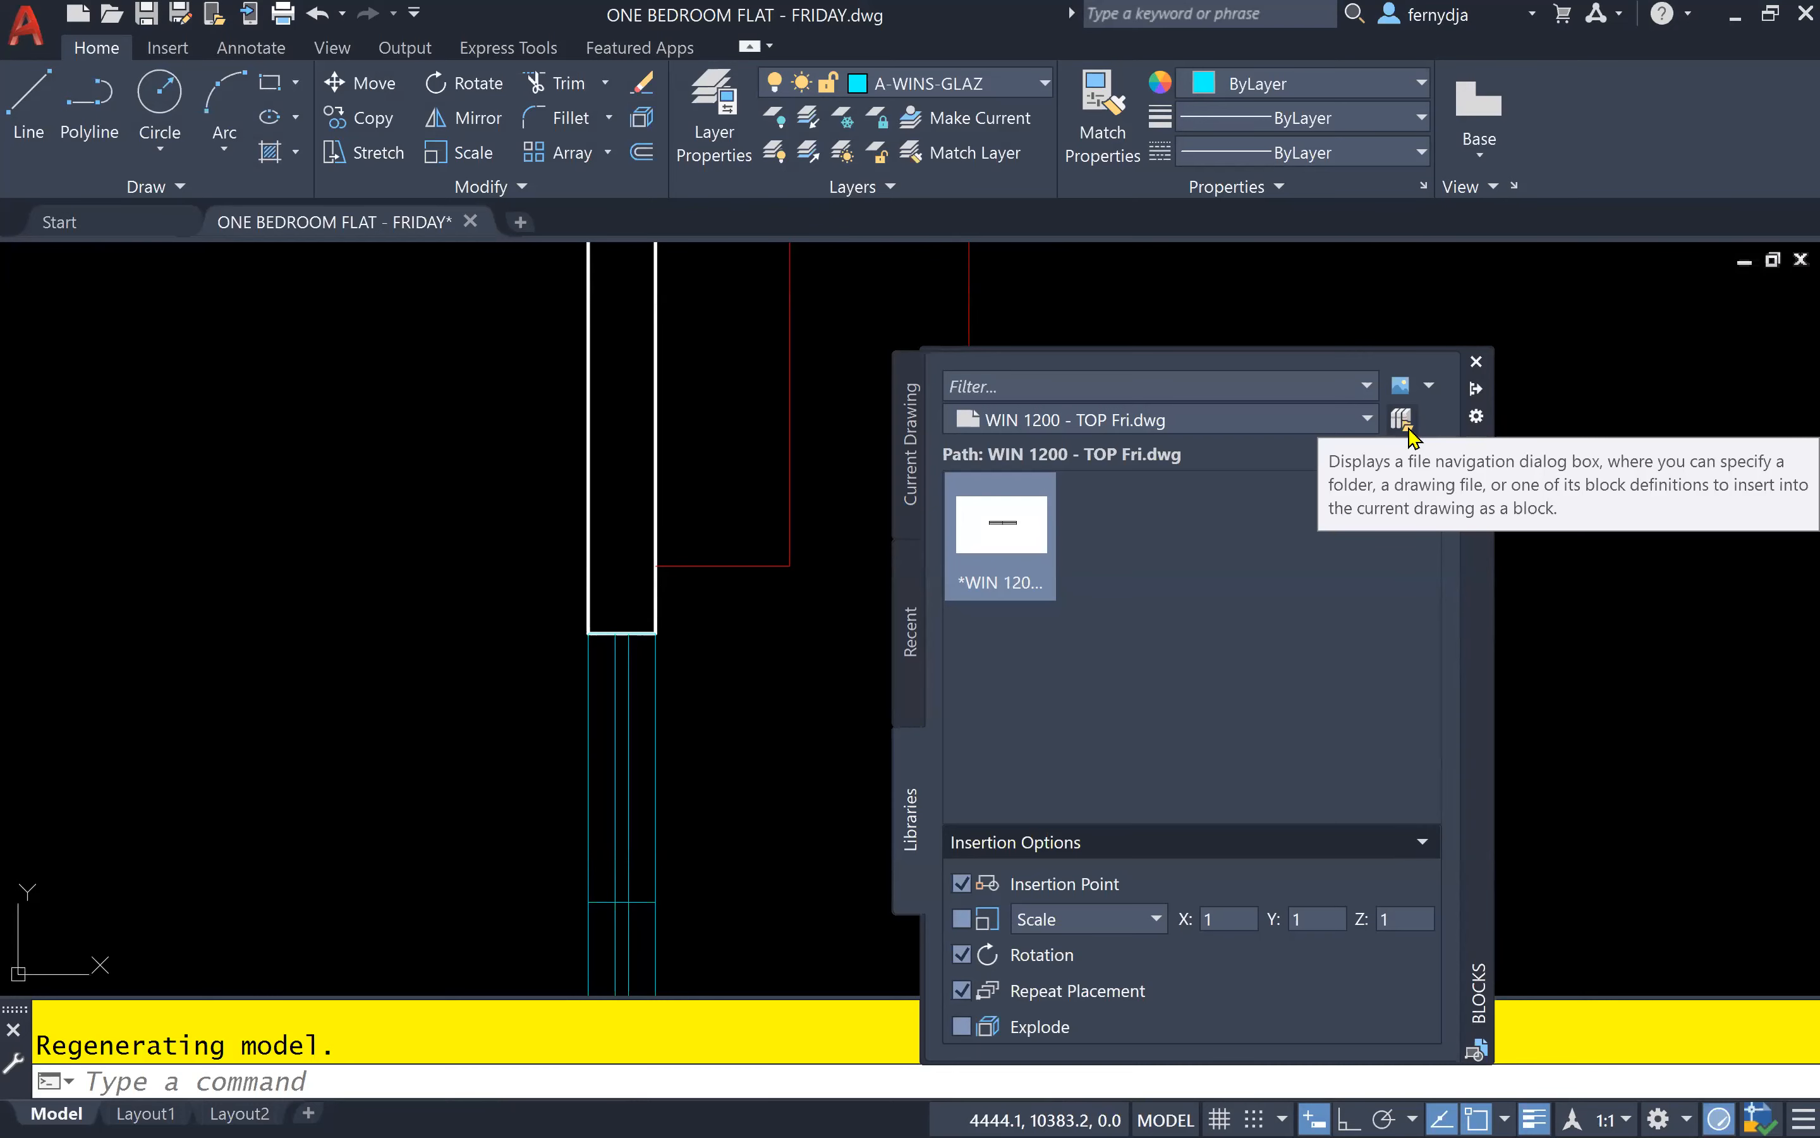
{"action": "left_click", "coordinate": [1427, 387]}
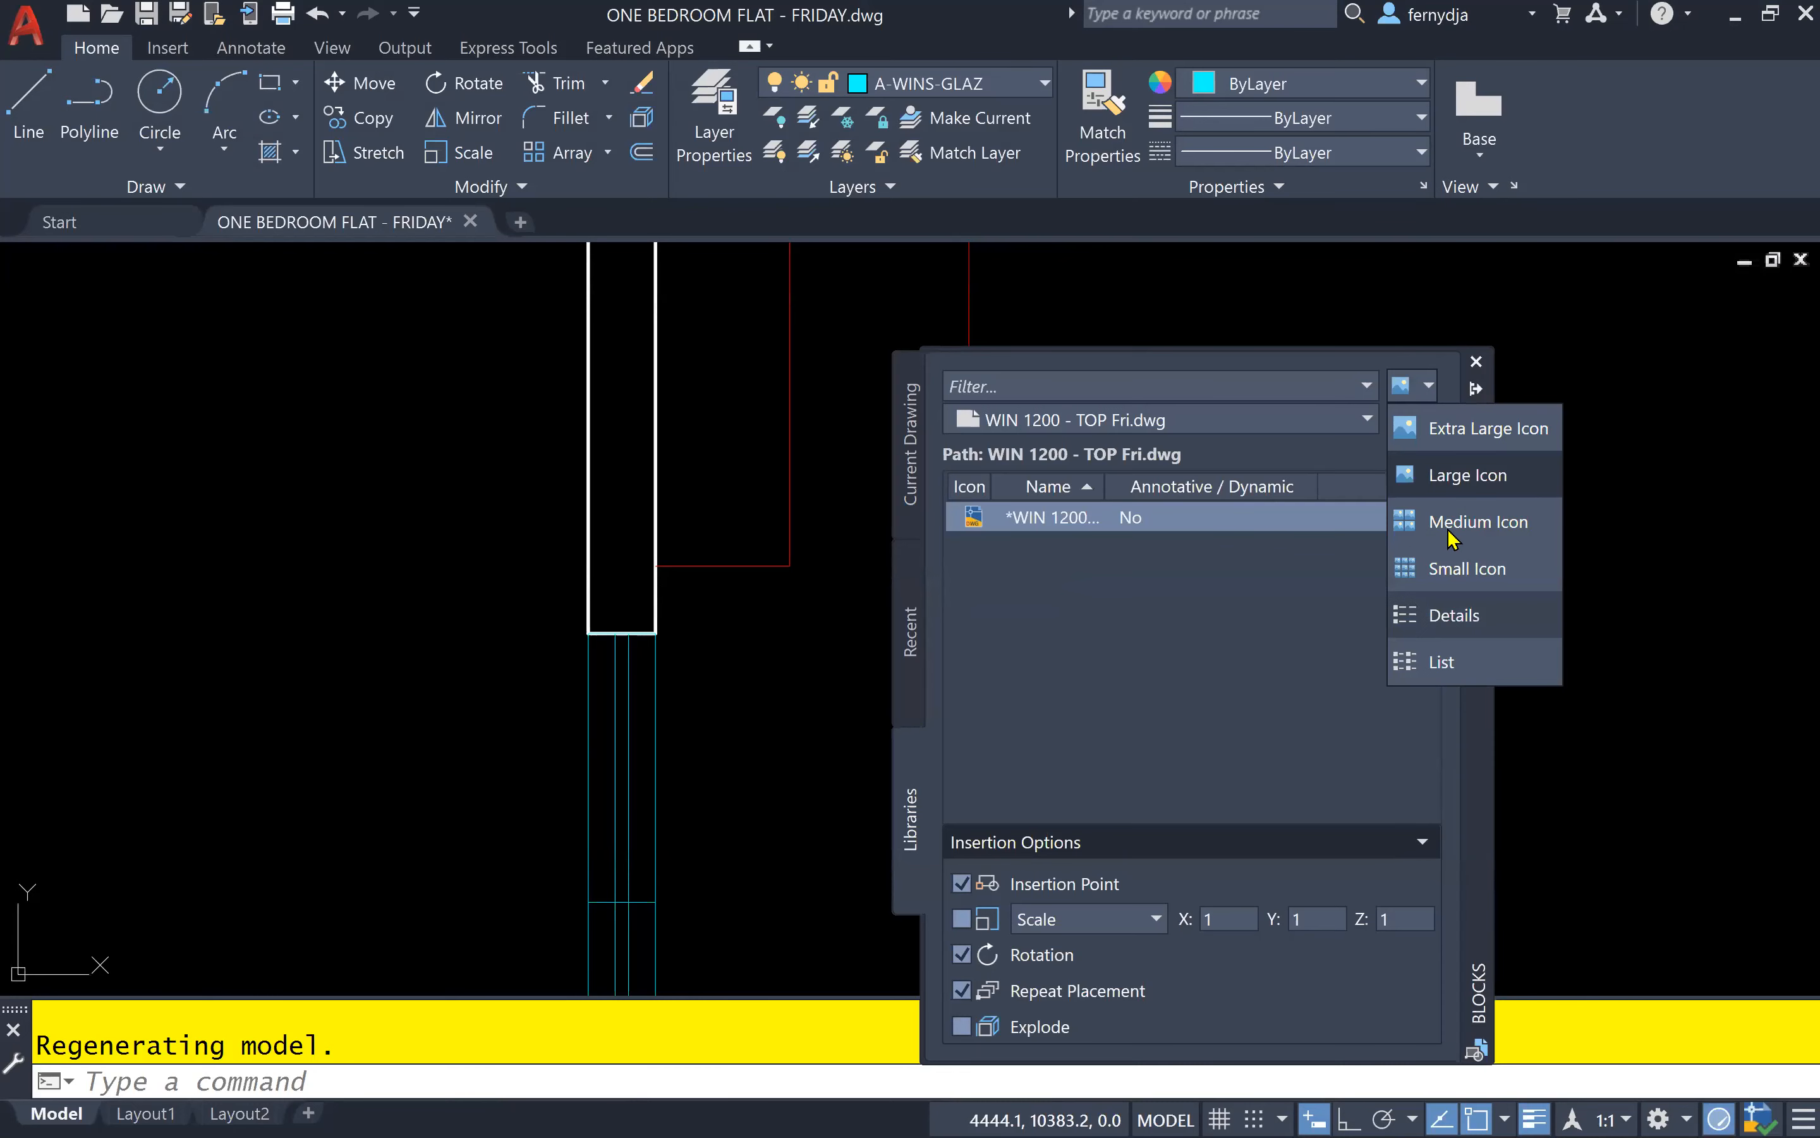
{"action": "left_click", "coordinate": [1448, 477]}
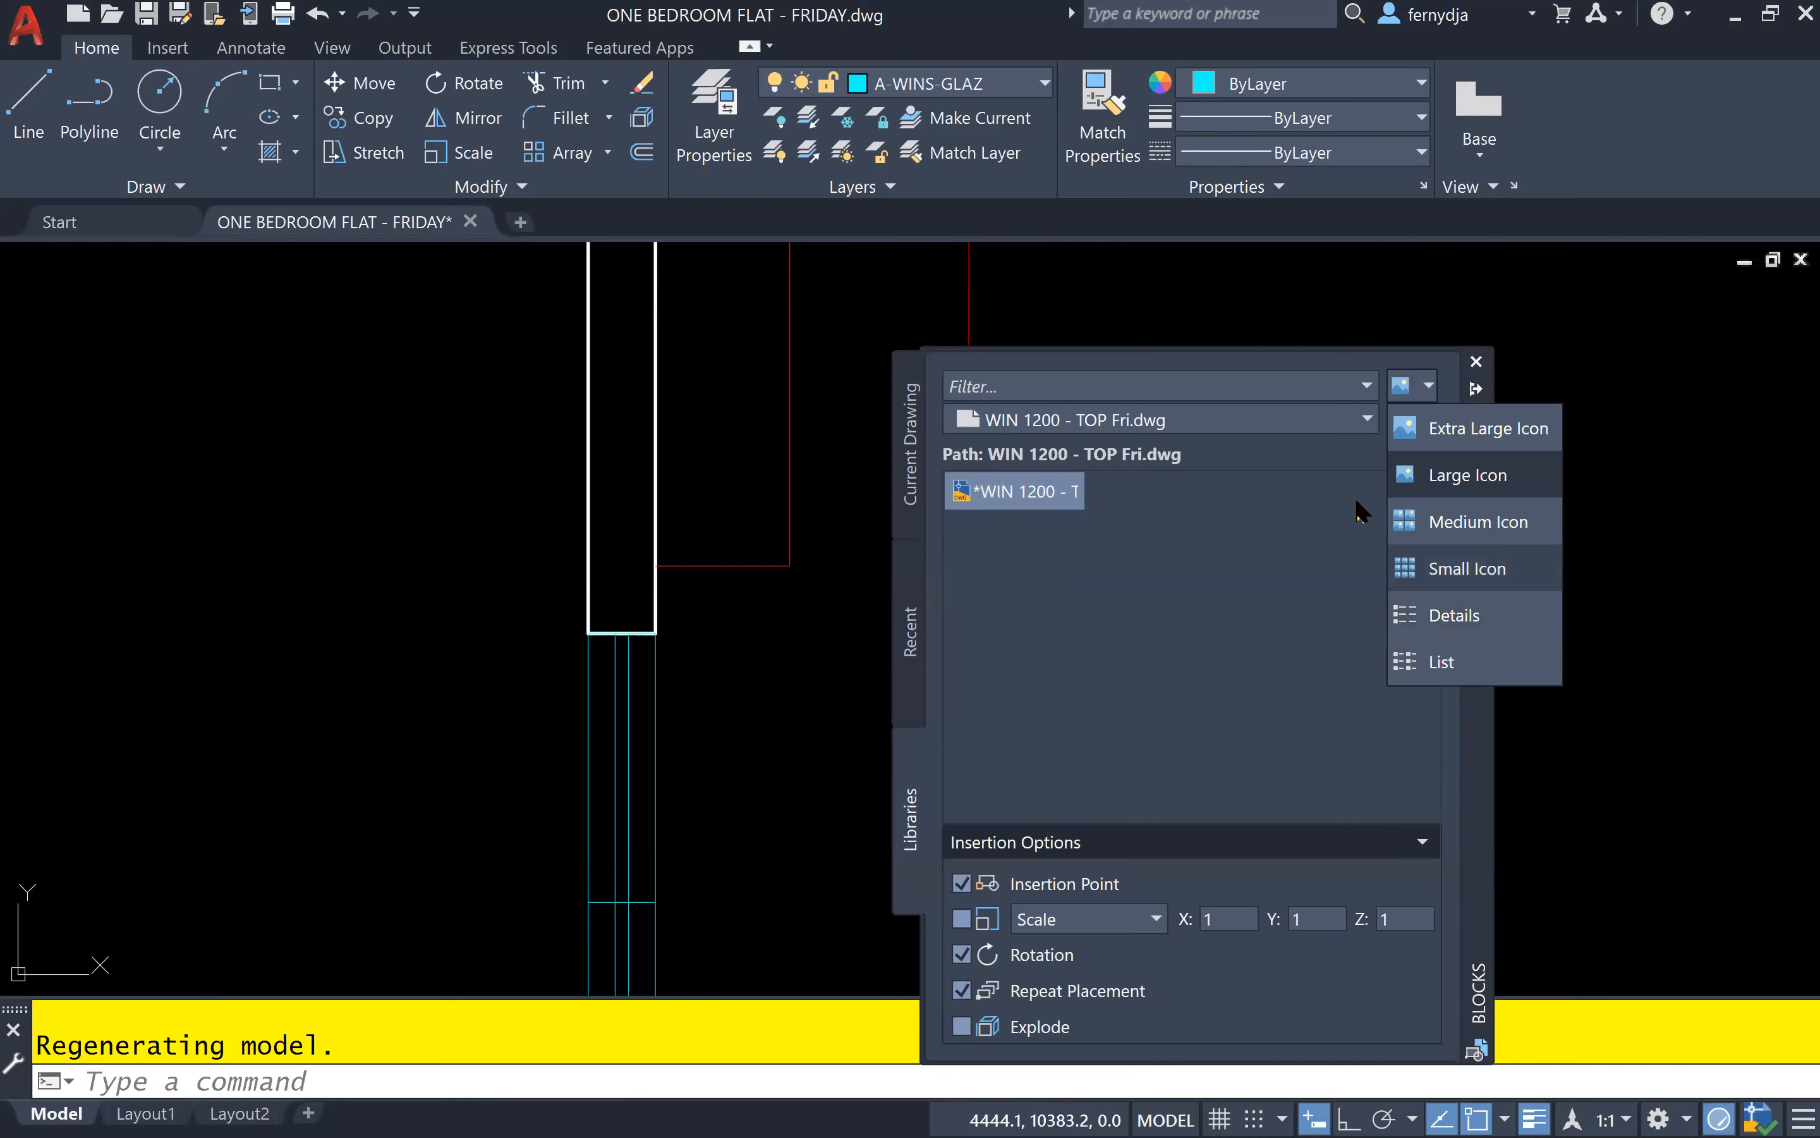
- Show the current drawing's blocks, compare the List view with thumbnails, and return the display to Large Icon
{"action": "left_click", "coordinate": [922, 488]}
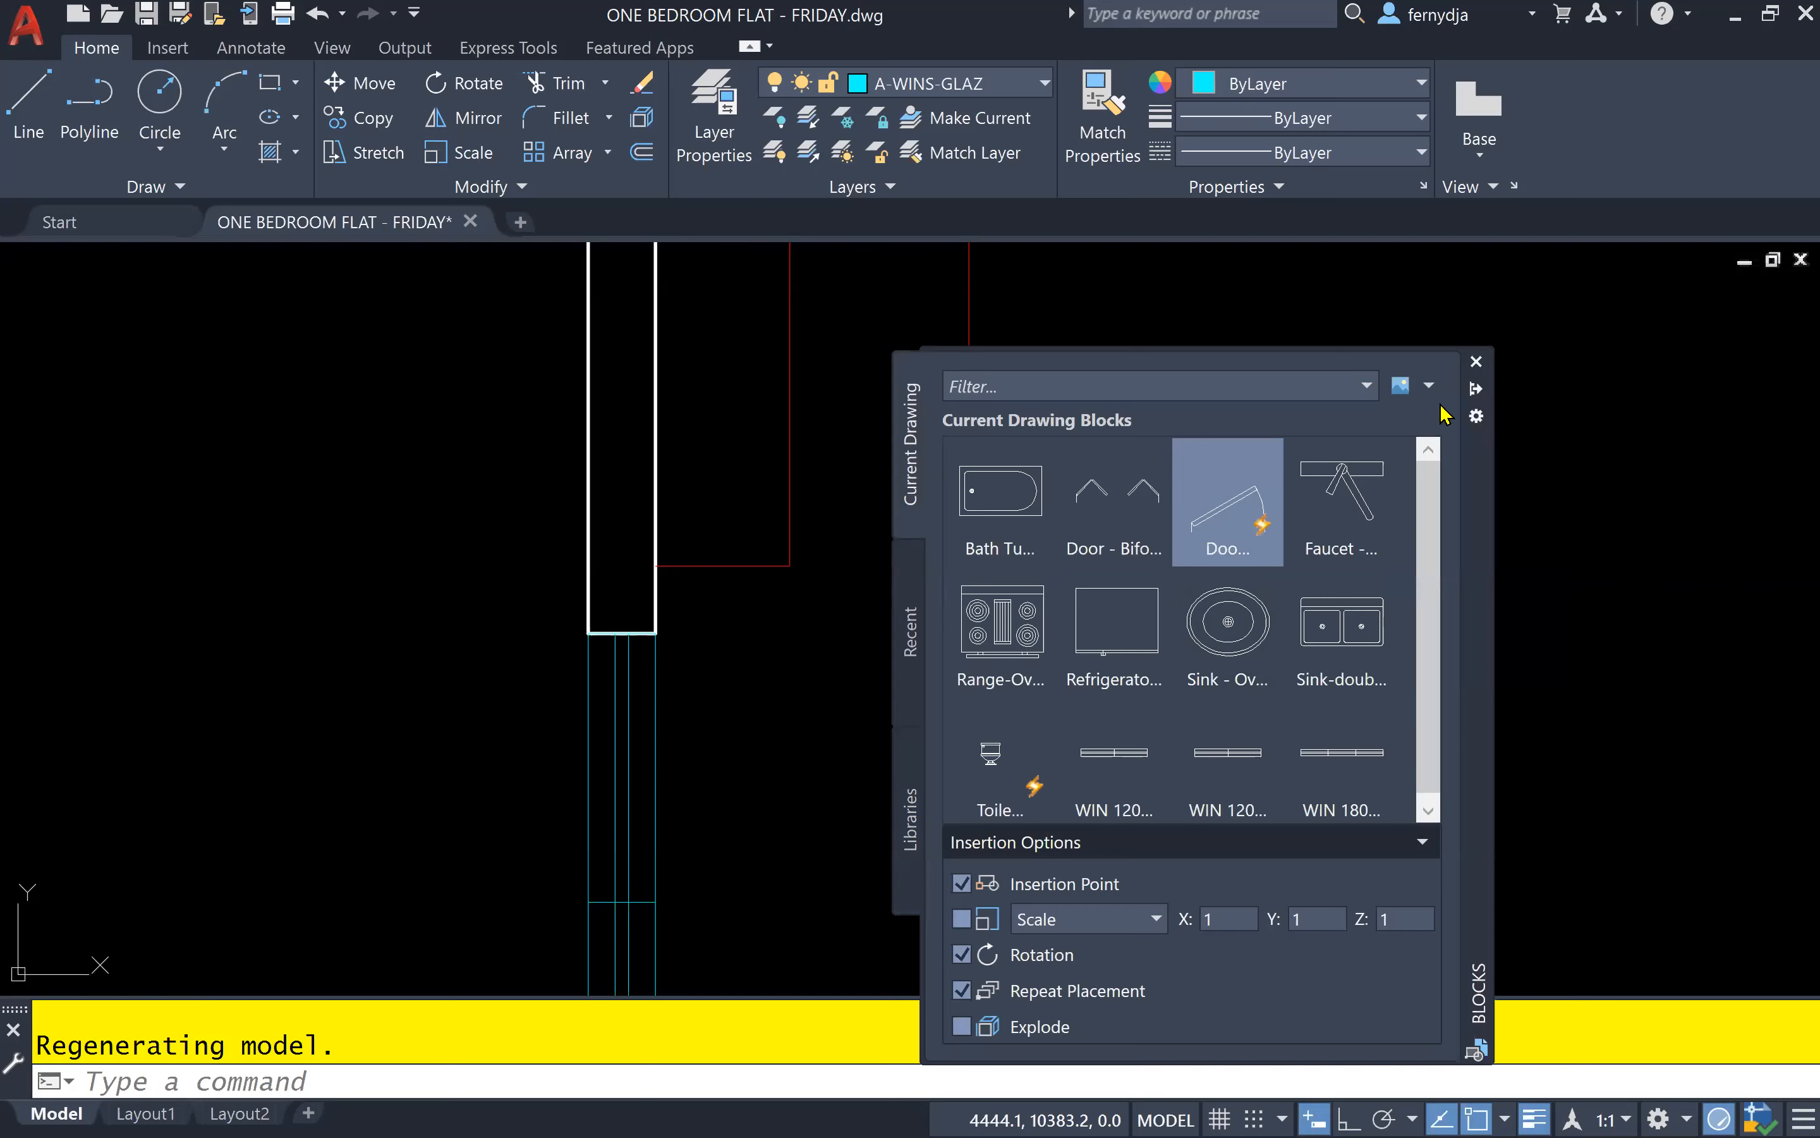
{"action": "left_click", "coordinate": [1429, 385]}
{"action": "left_click", "coordinate": [1443, 661]}
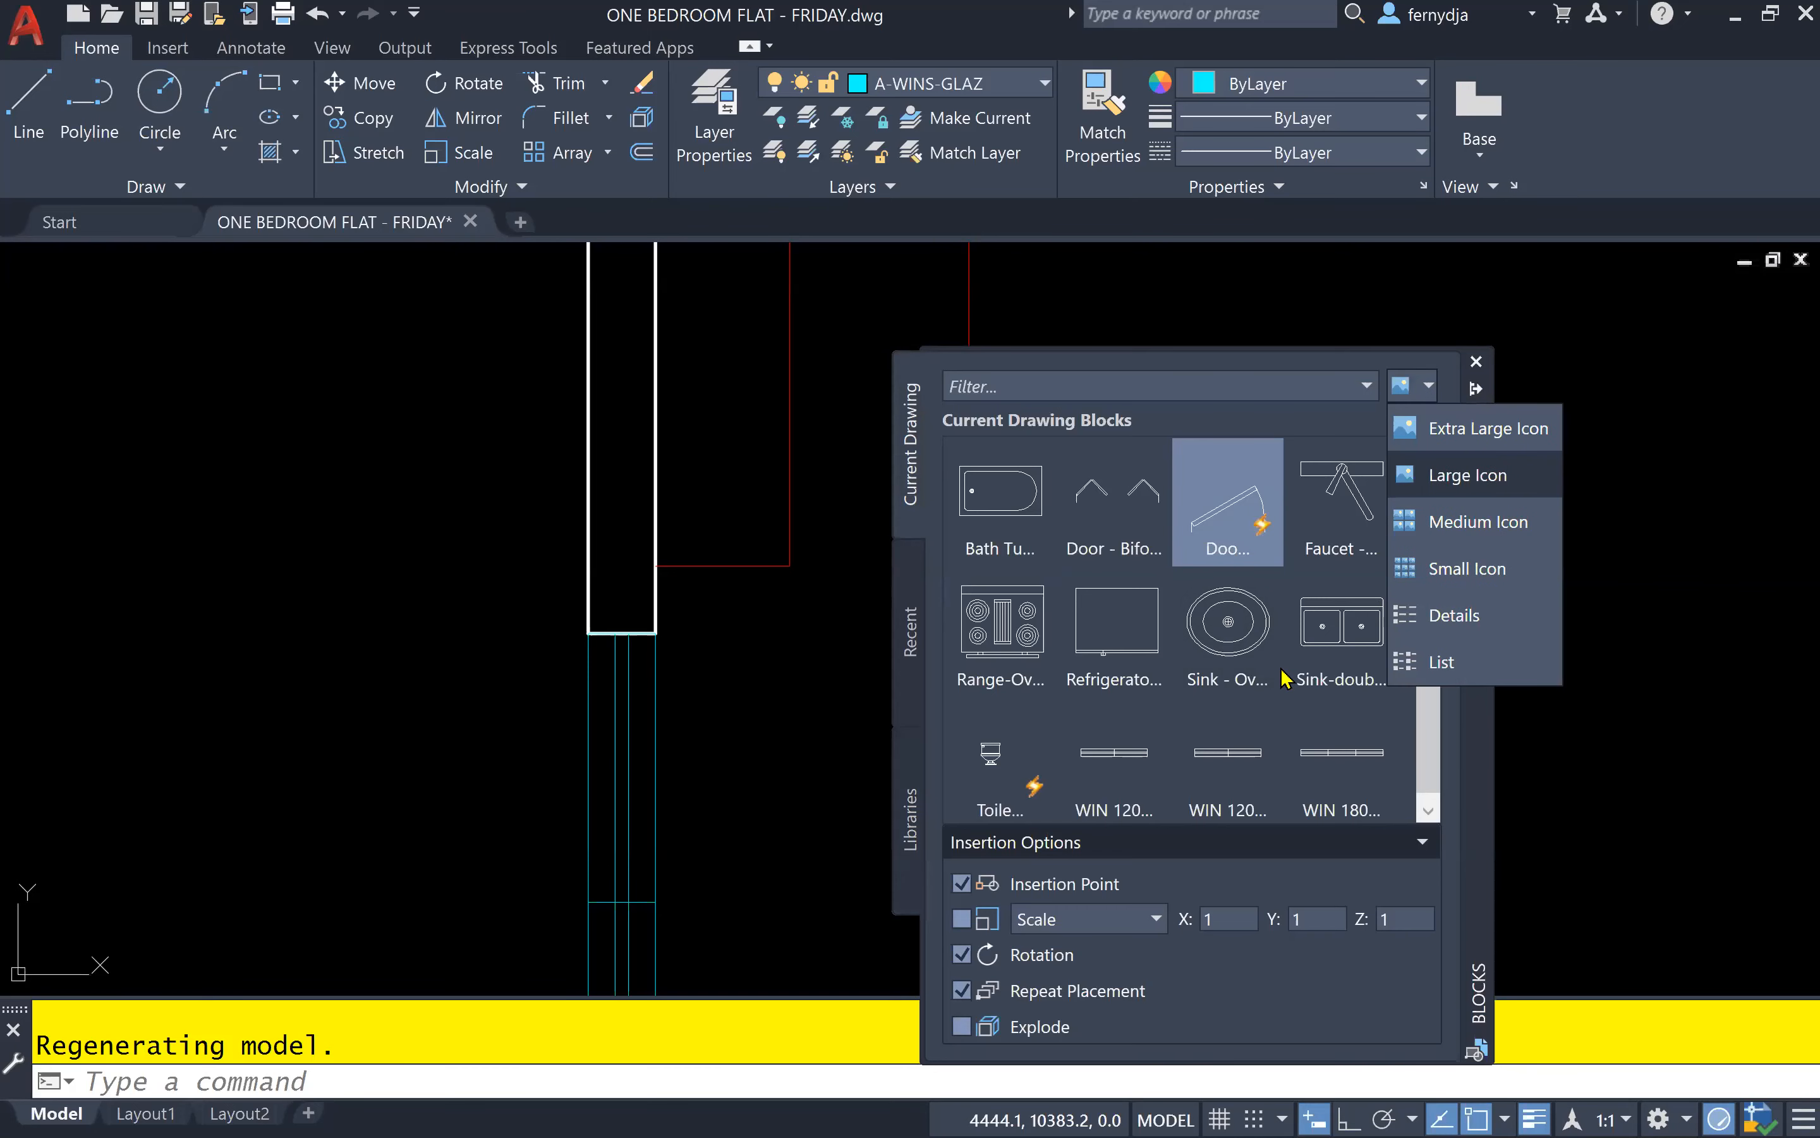
{"action": "left_click", "coordinate": [1429, 387]}
{"action": "left_click", "coordinate": [1455, 482]}
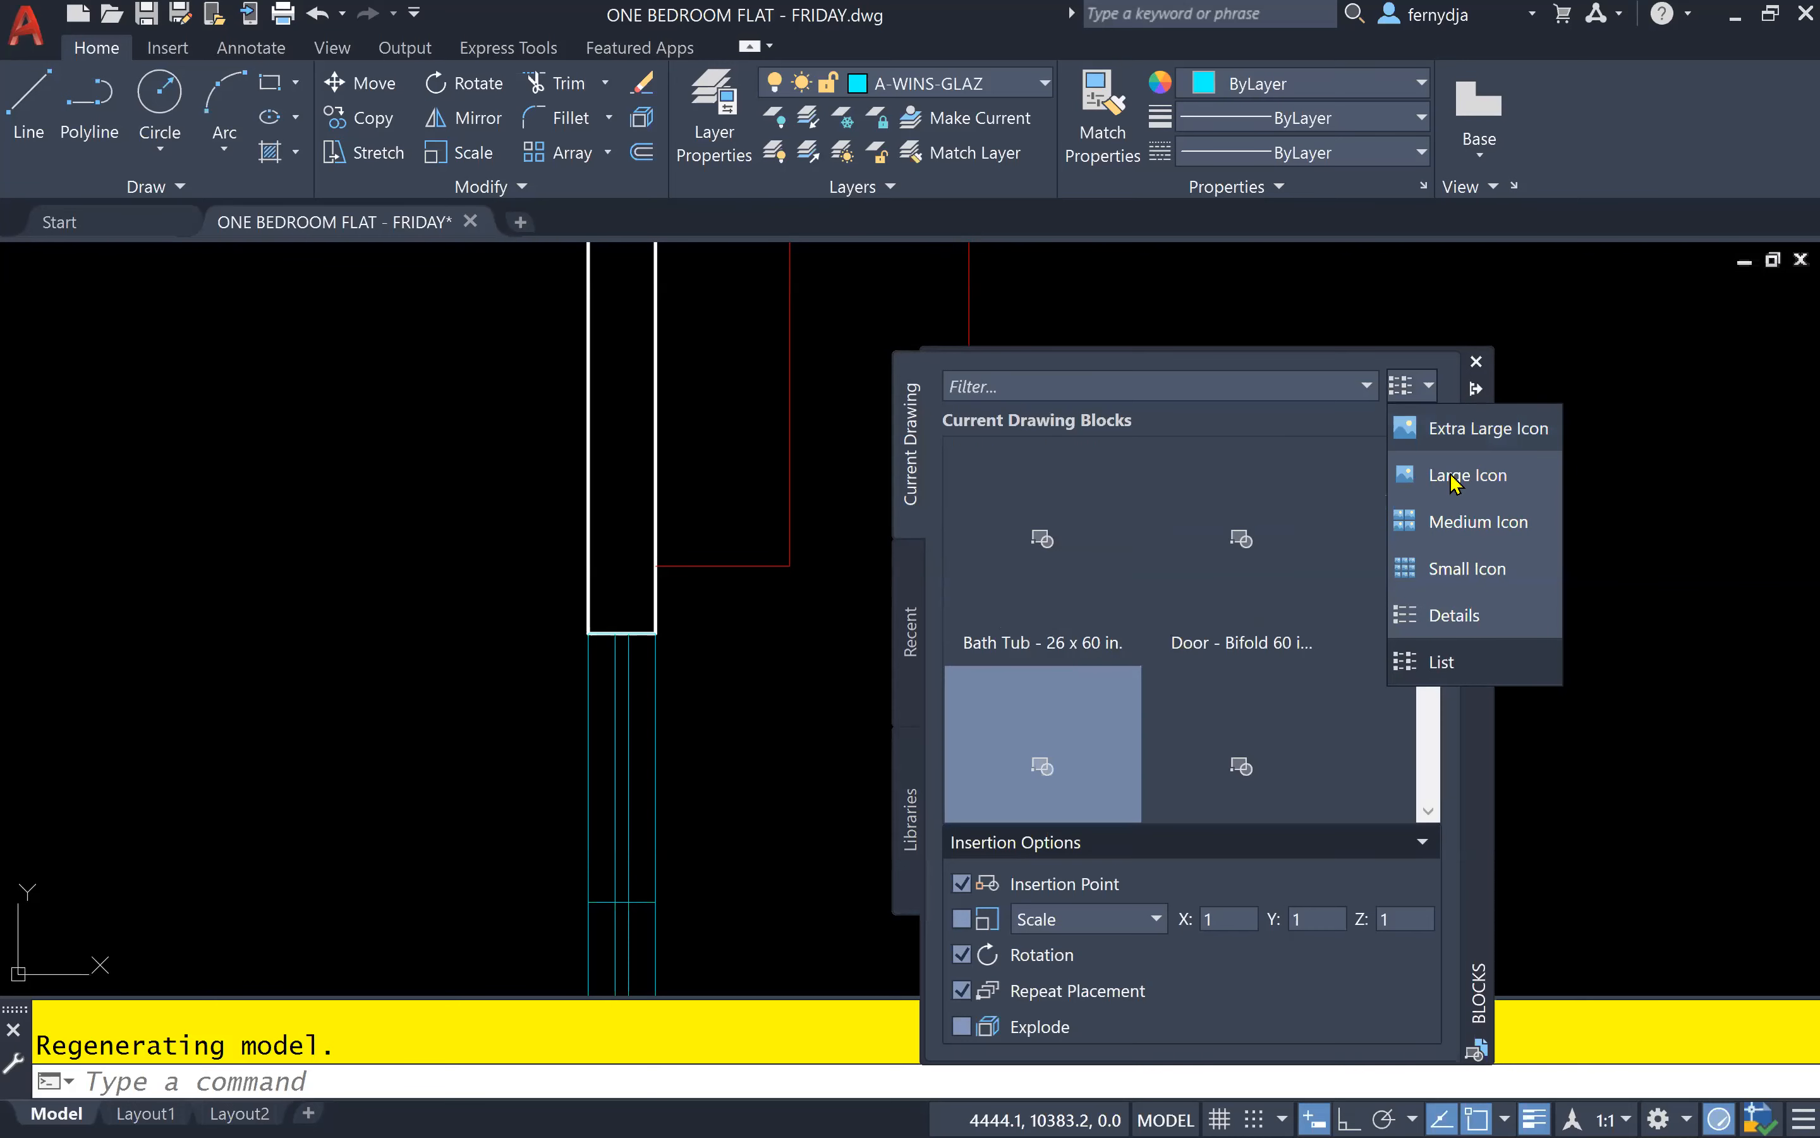
{"action": "left_click", "coordinate": [1457, 430]}
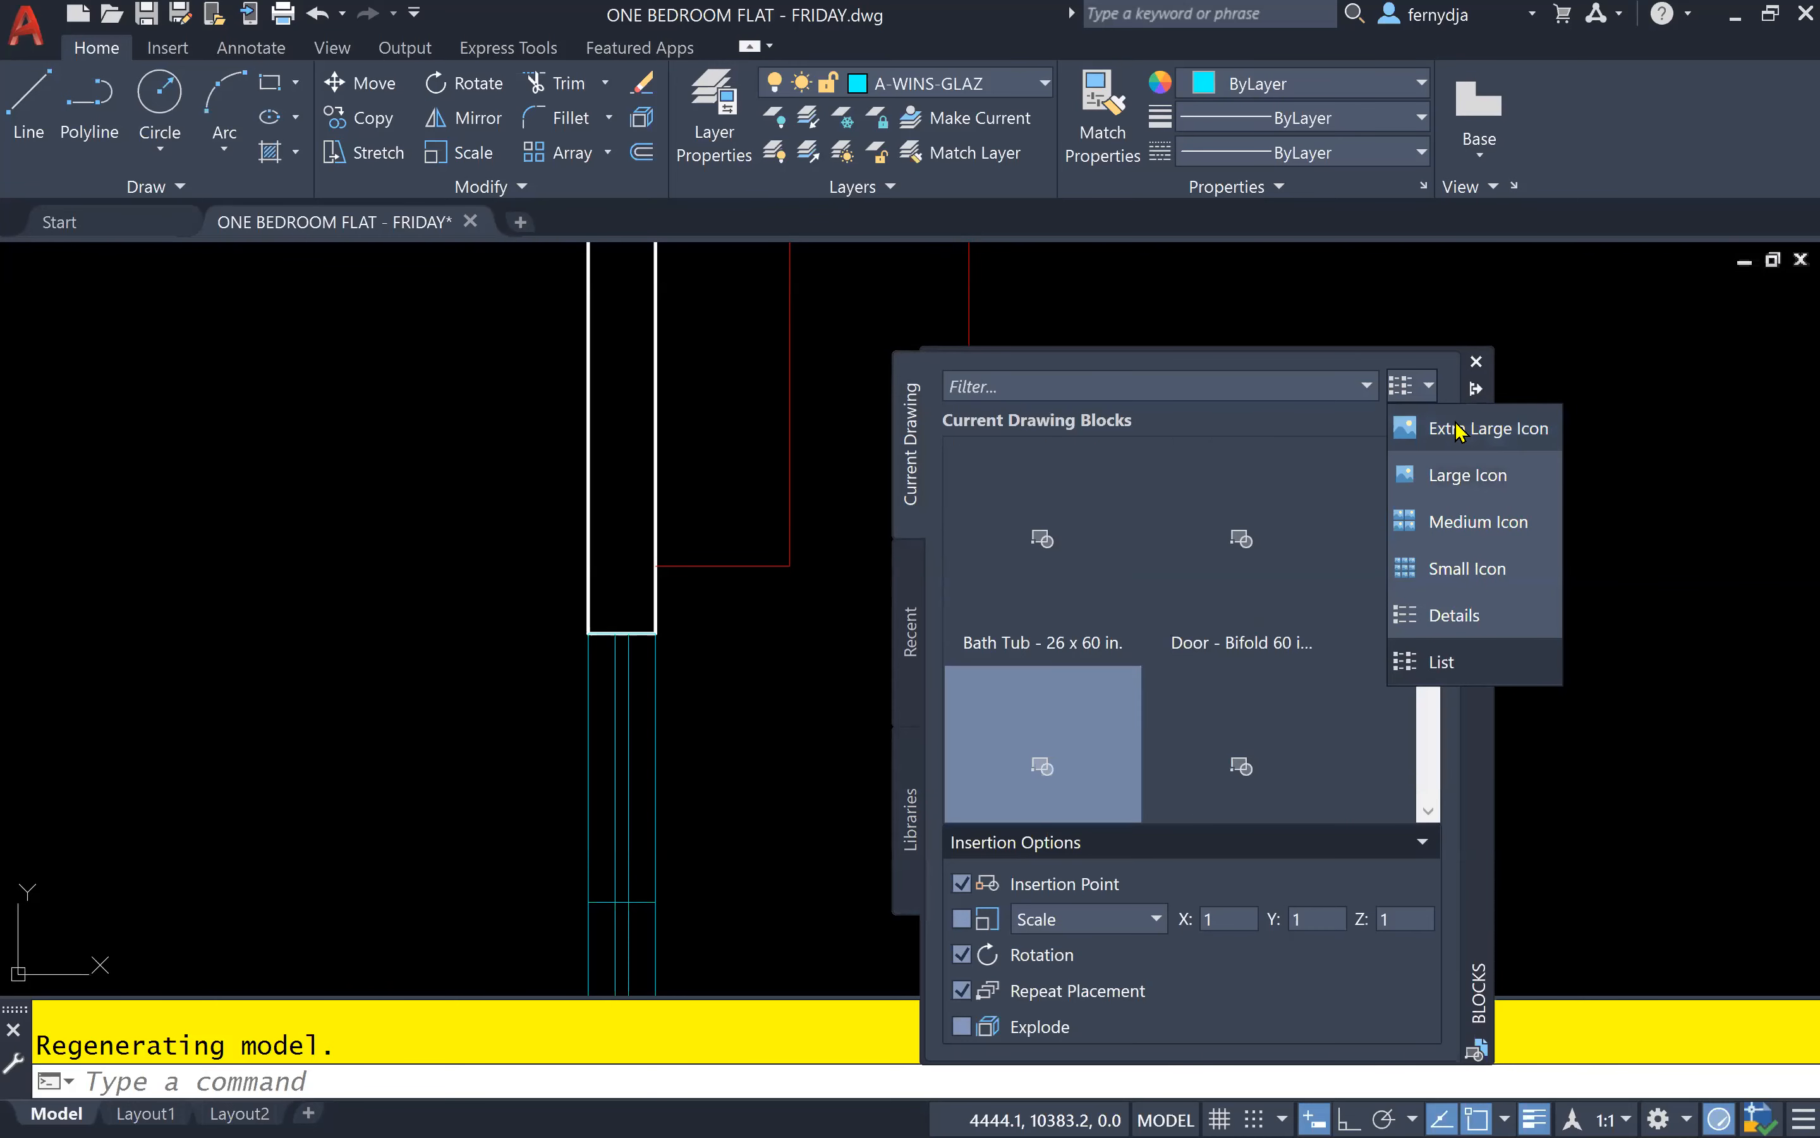
{"action": "left_click", "coordinate": [1463, 482]}
{"action": "left_click", "coordinate": [1463, 481]}
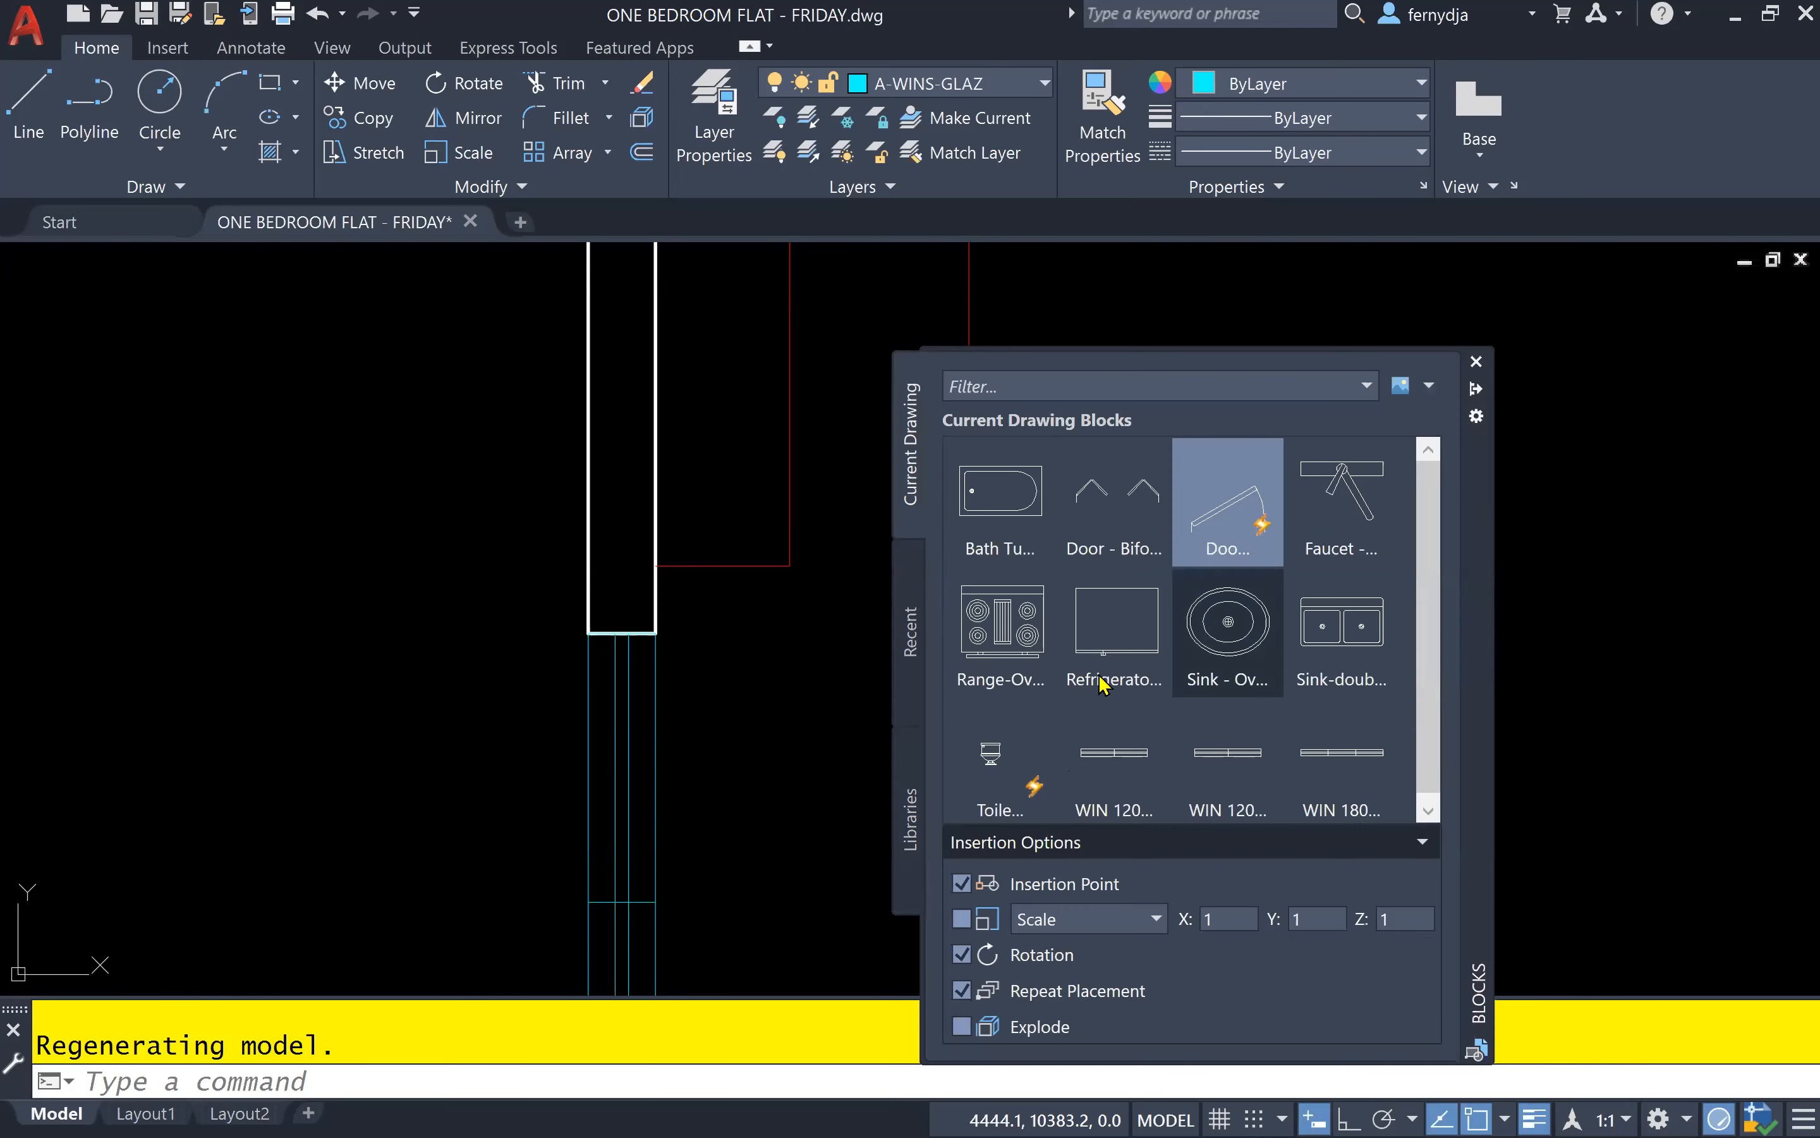
{"action": "scroll", "coordinate": [1072, 698], "scroll_direction": "down", "scroll_amount": 1}
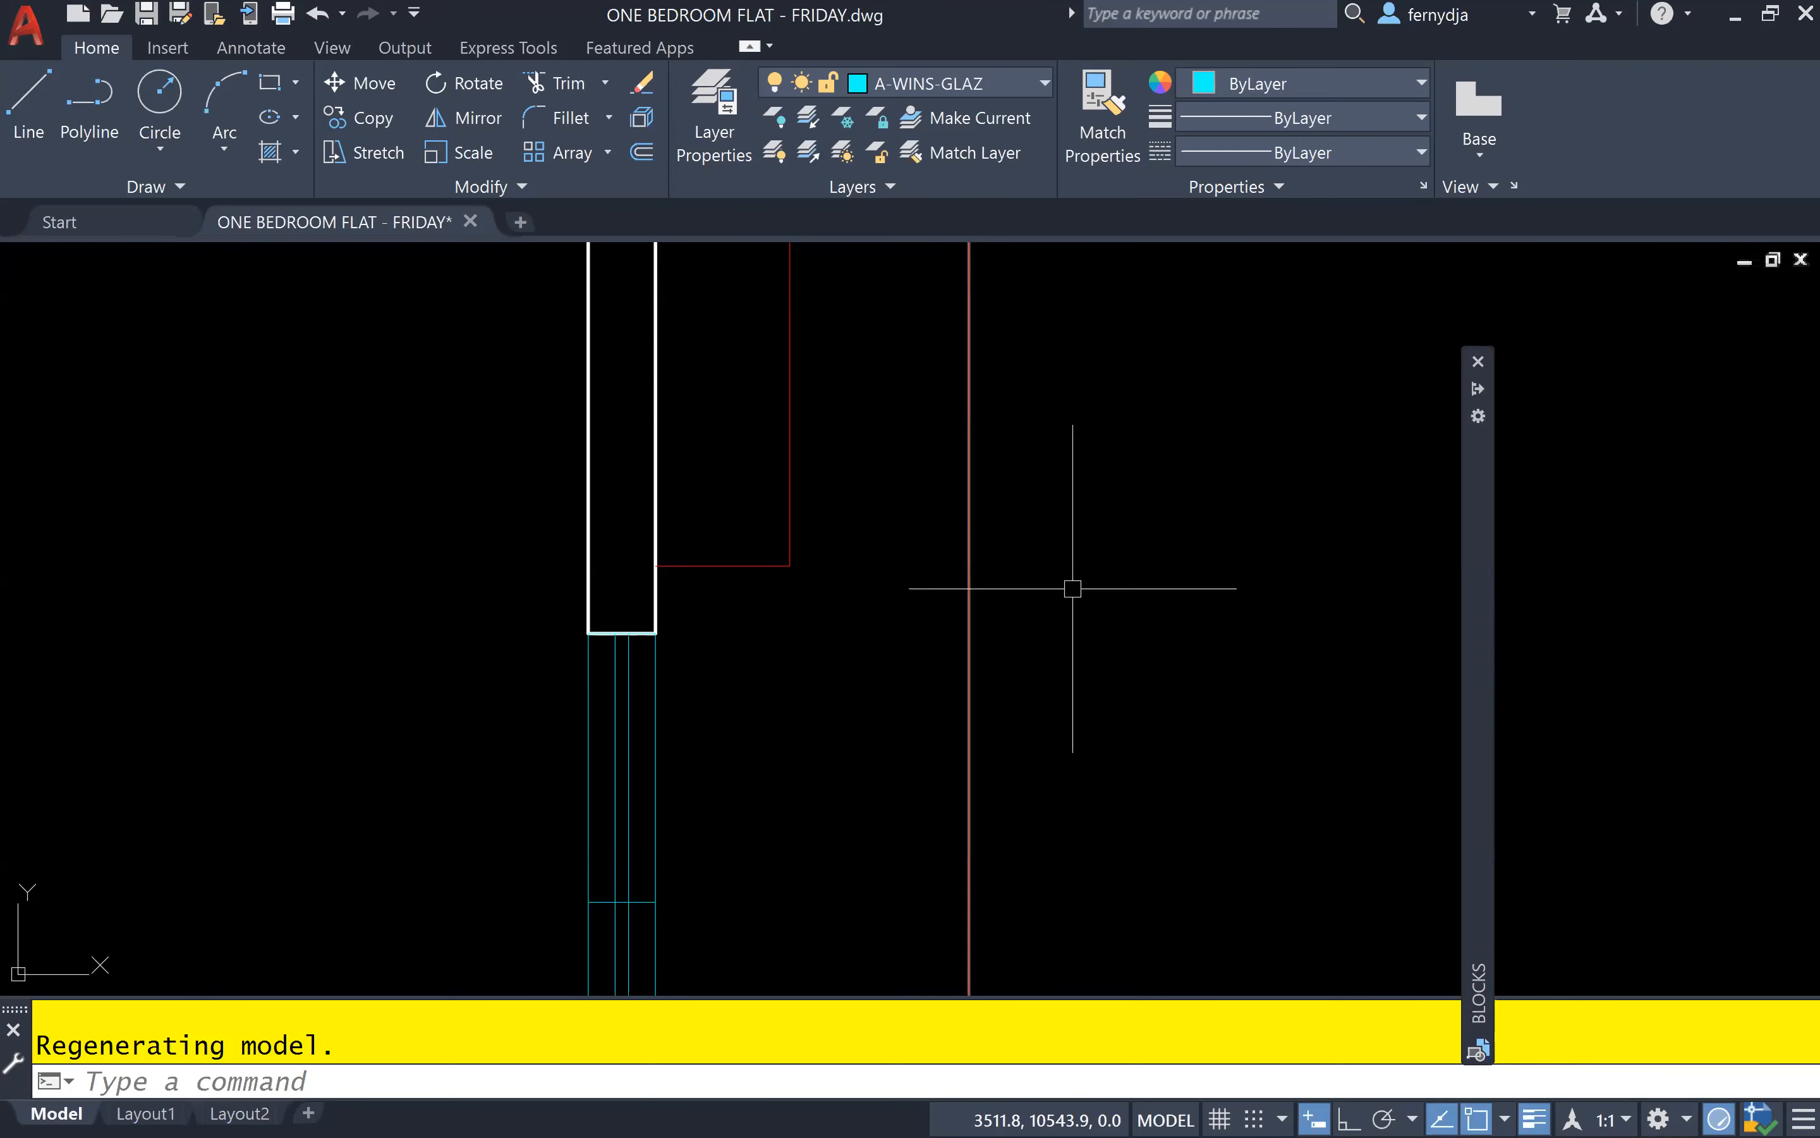
{"action": "scroll", "coordinate": [1073, 589], "scroll_direction": "down", "scroll_amount": 5}
{"action": "left_click", "coordinate": [475, 336]}
{"action": "left_click", "coordinate": [546, 331]}
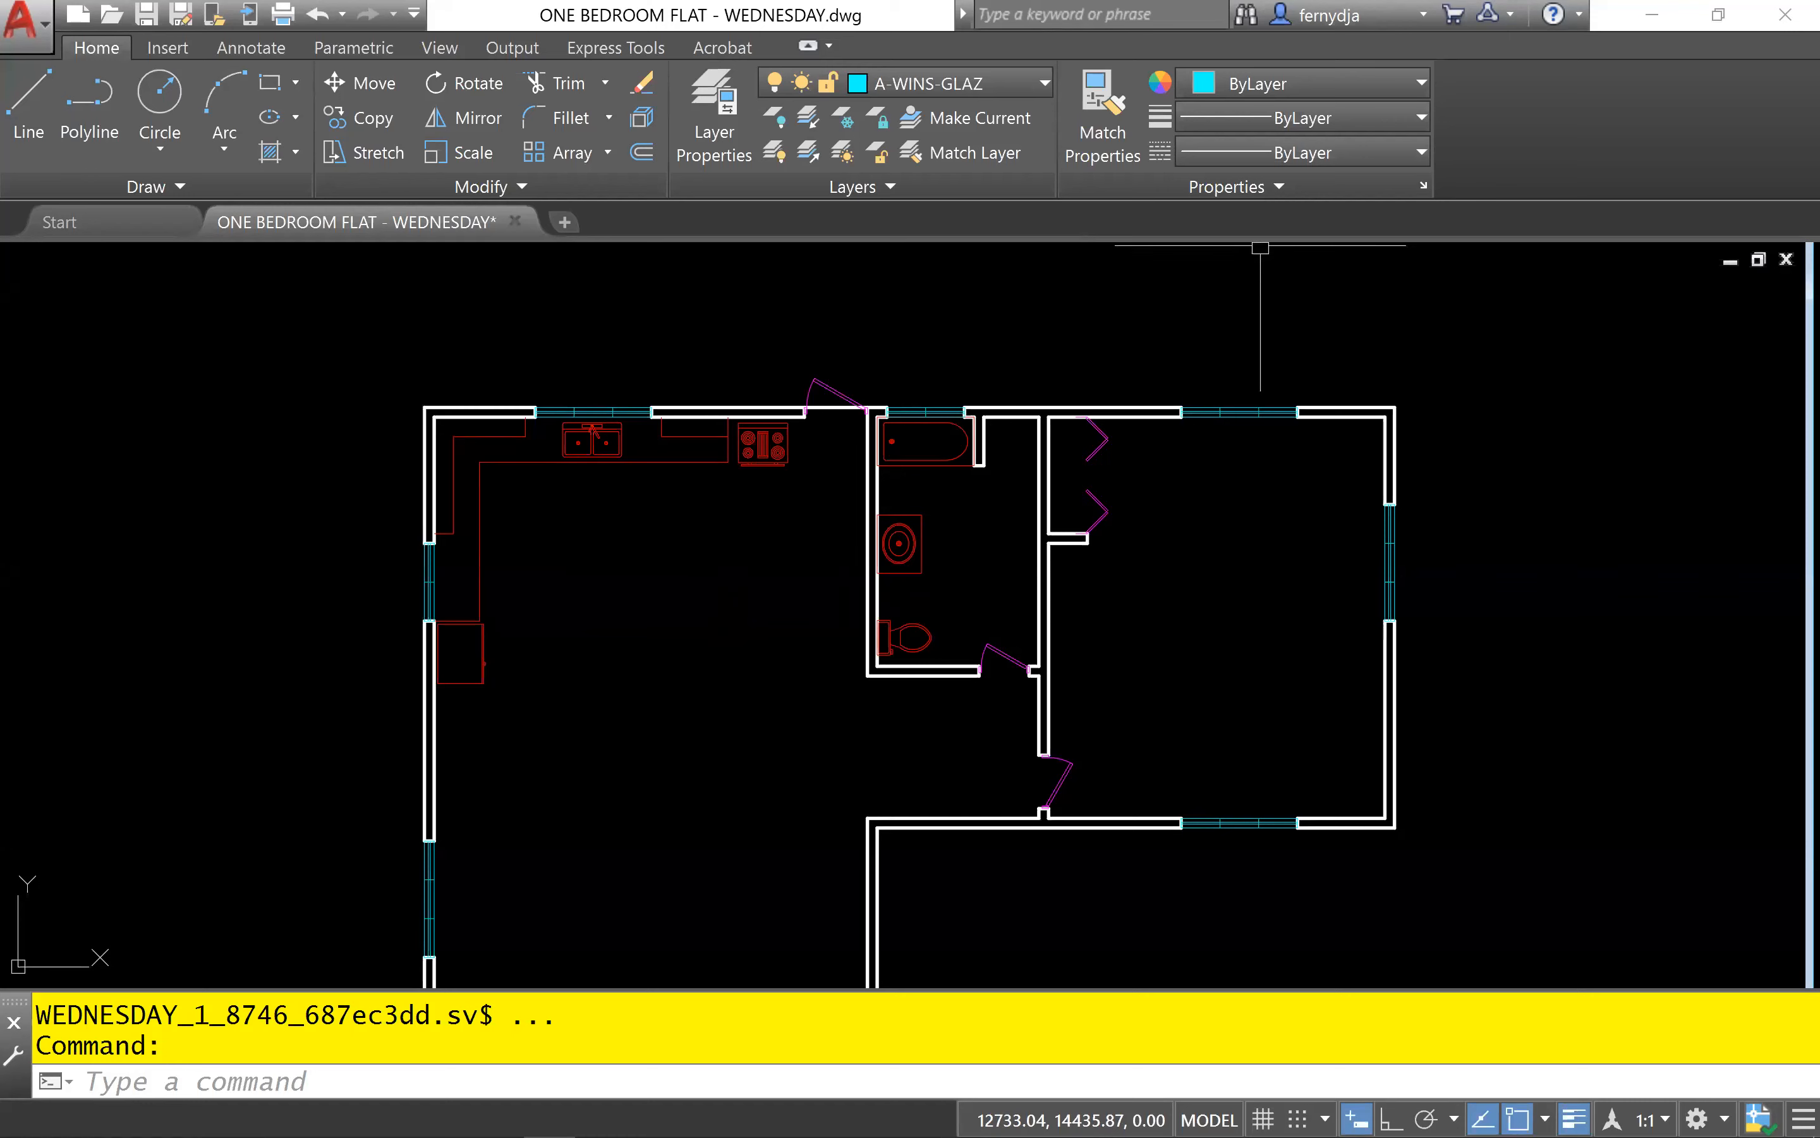
{"action": "scroll", "coordinate": [862, 461], "scroll_direction": "down", "scroll_amount": 6}
{"action": "scroll", "coordinate": [797, 513], "scroll_direction": "up", "scroll_amount": 4}
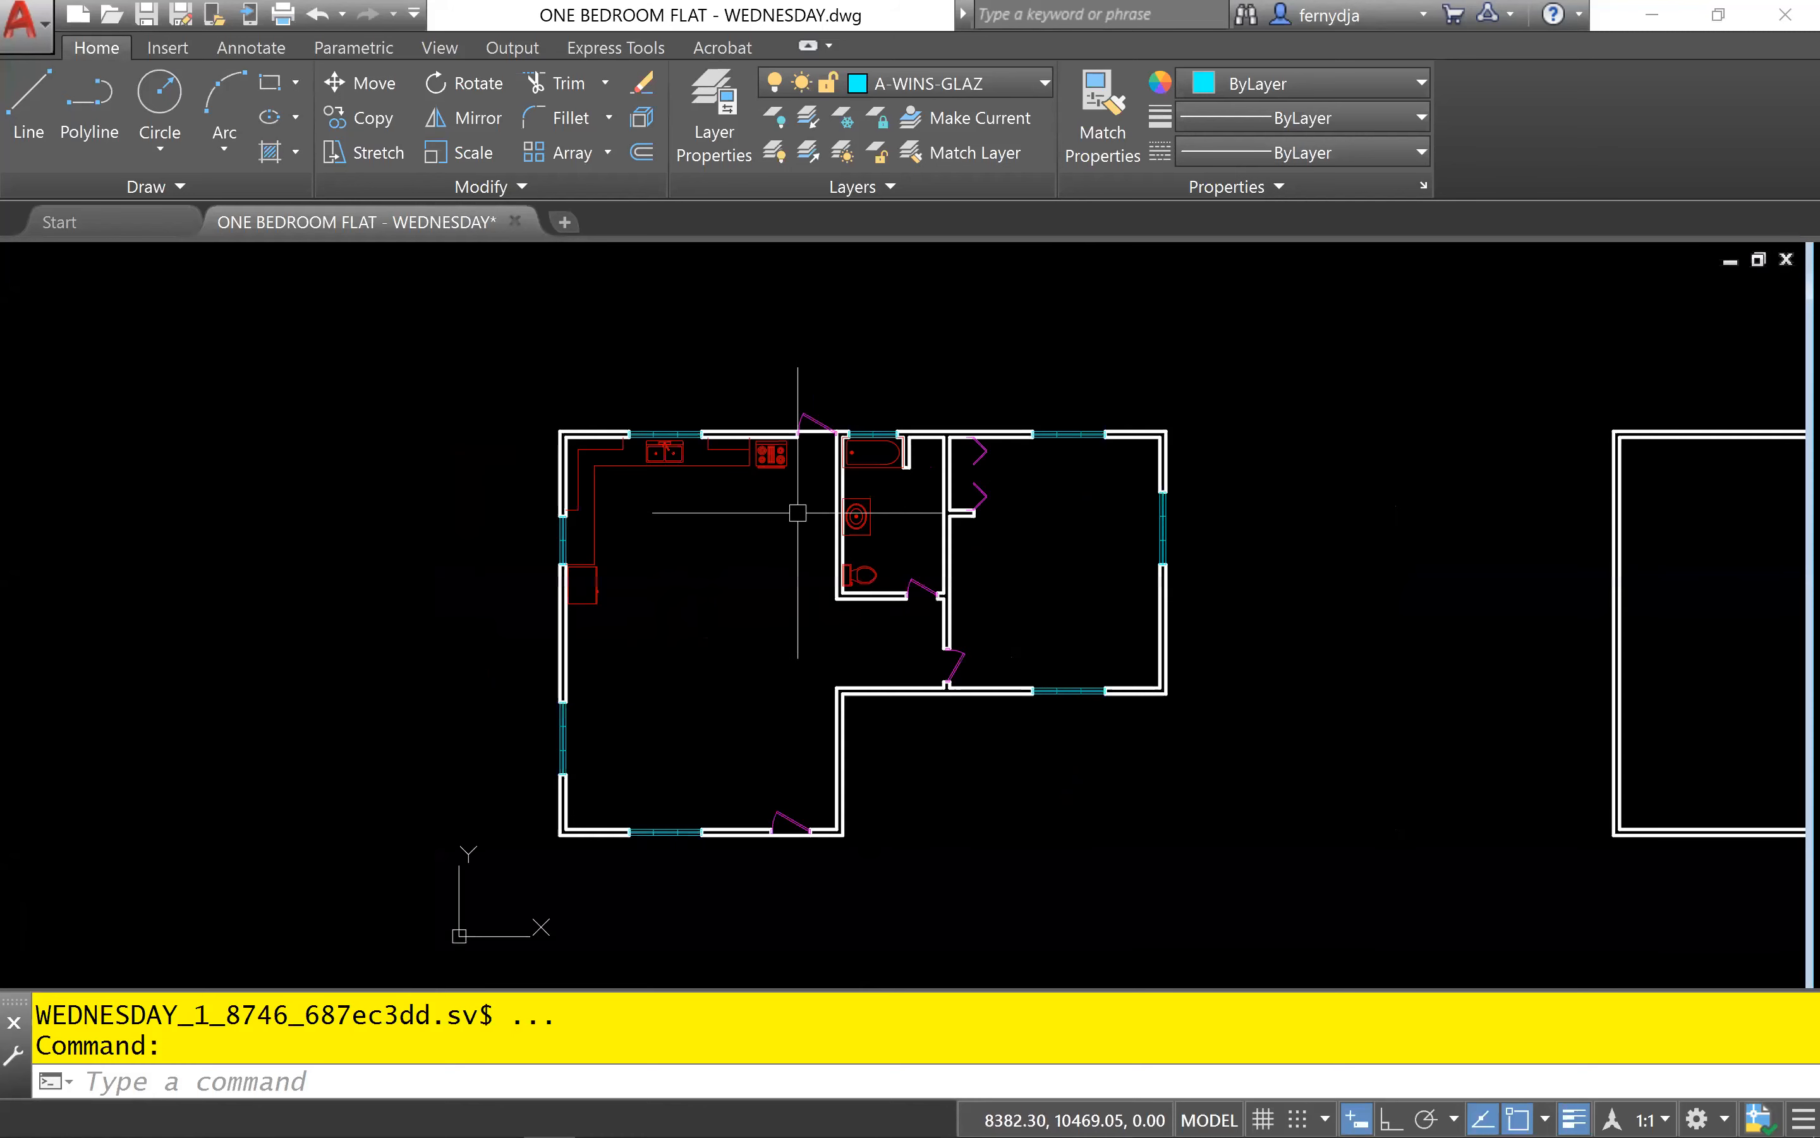